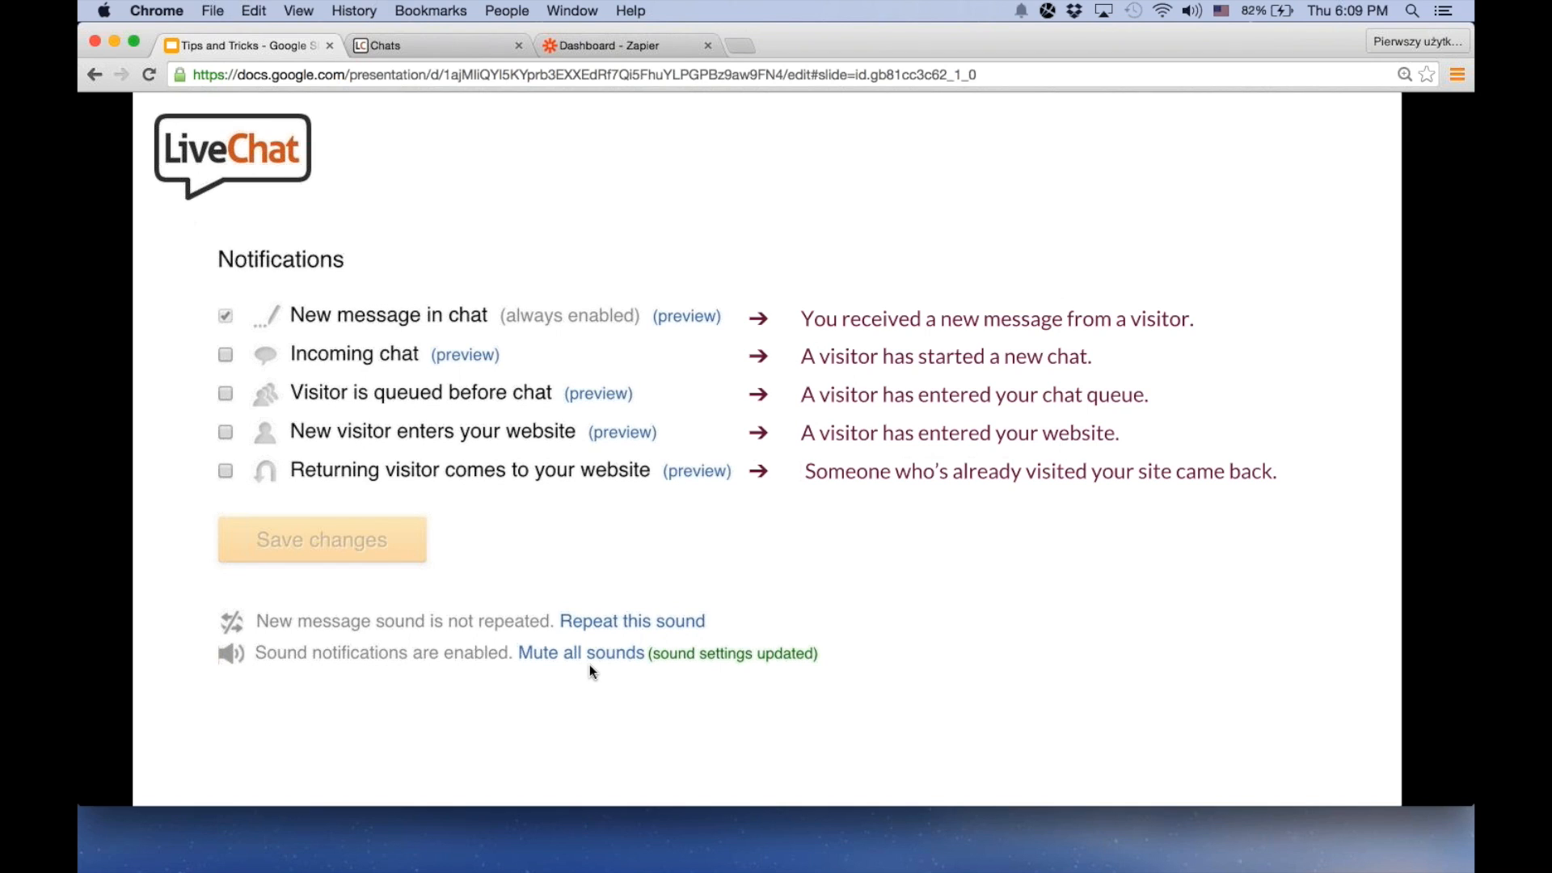
Switch to the Zapier dashboard and start making a new Zap
key(alt+super+Right)
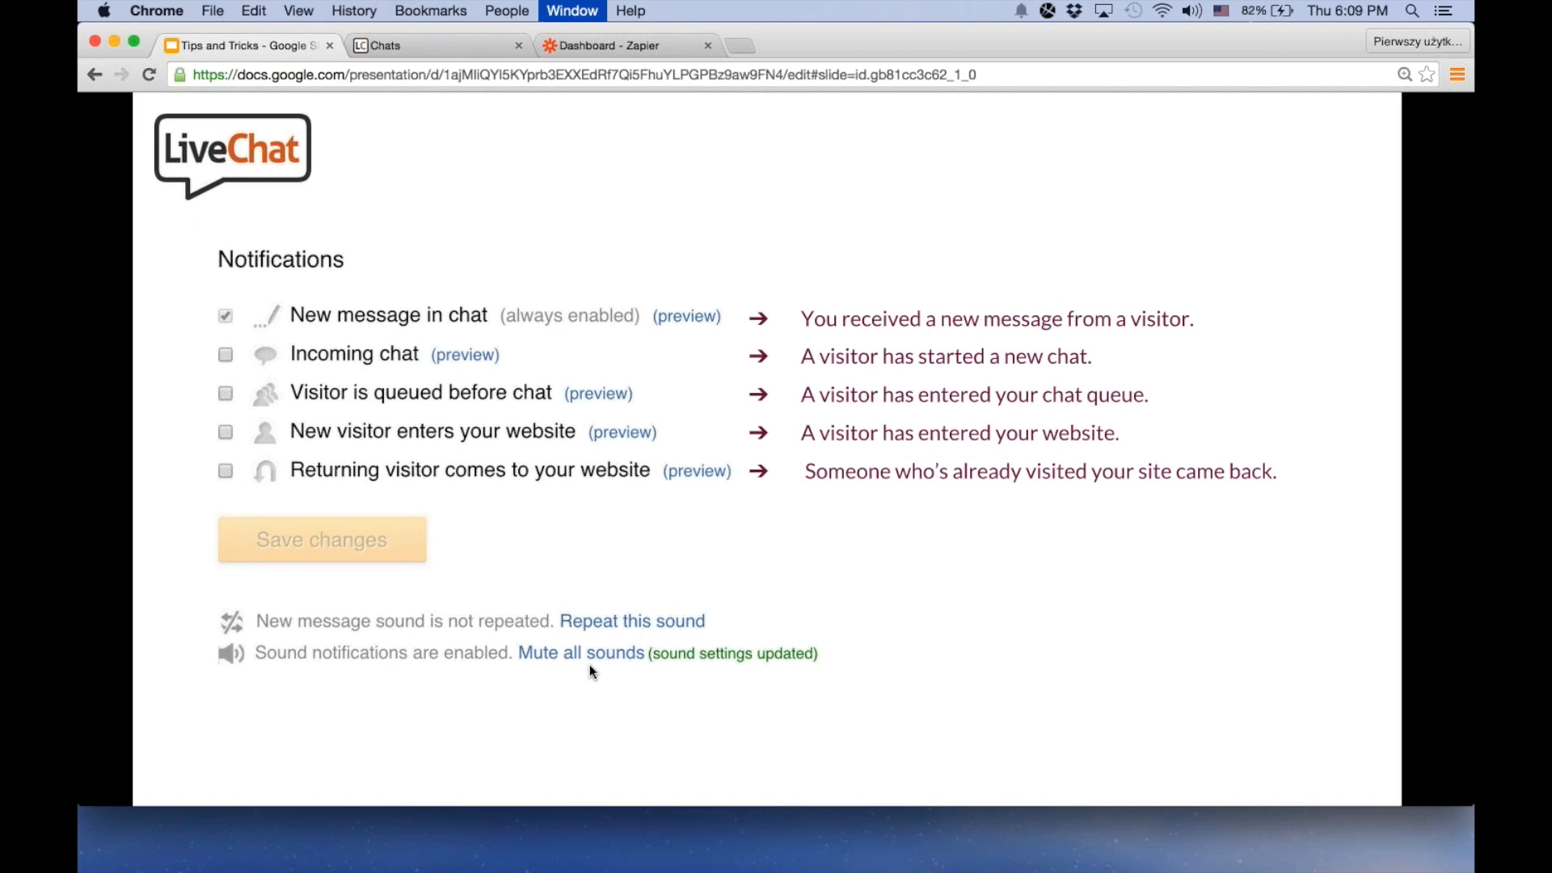
key(ctrl+Tab)
key(ctrl+Tab)
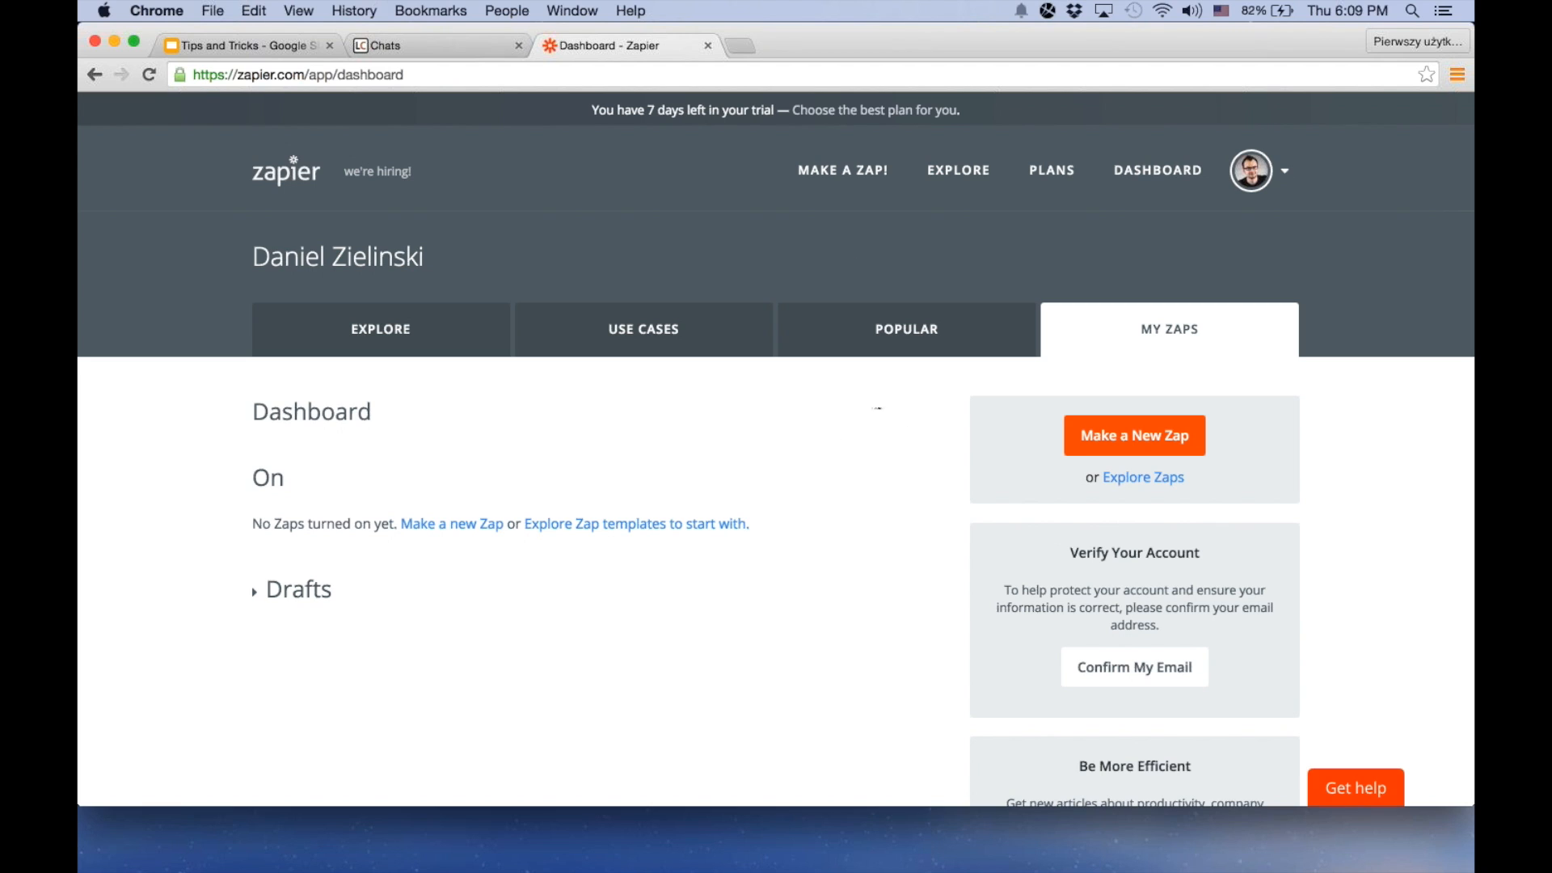
click(856, 179)
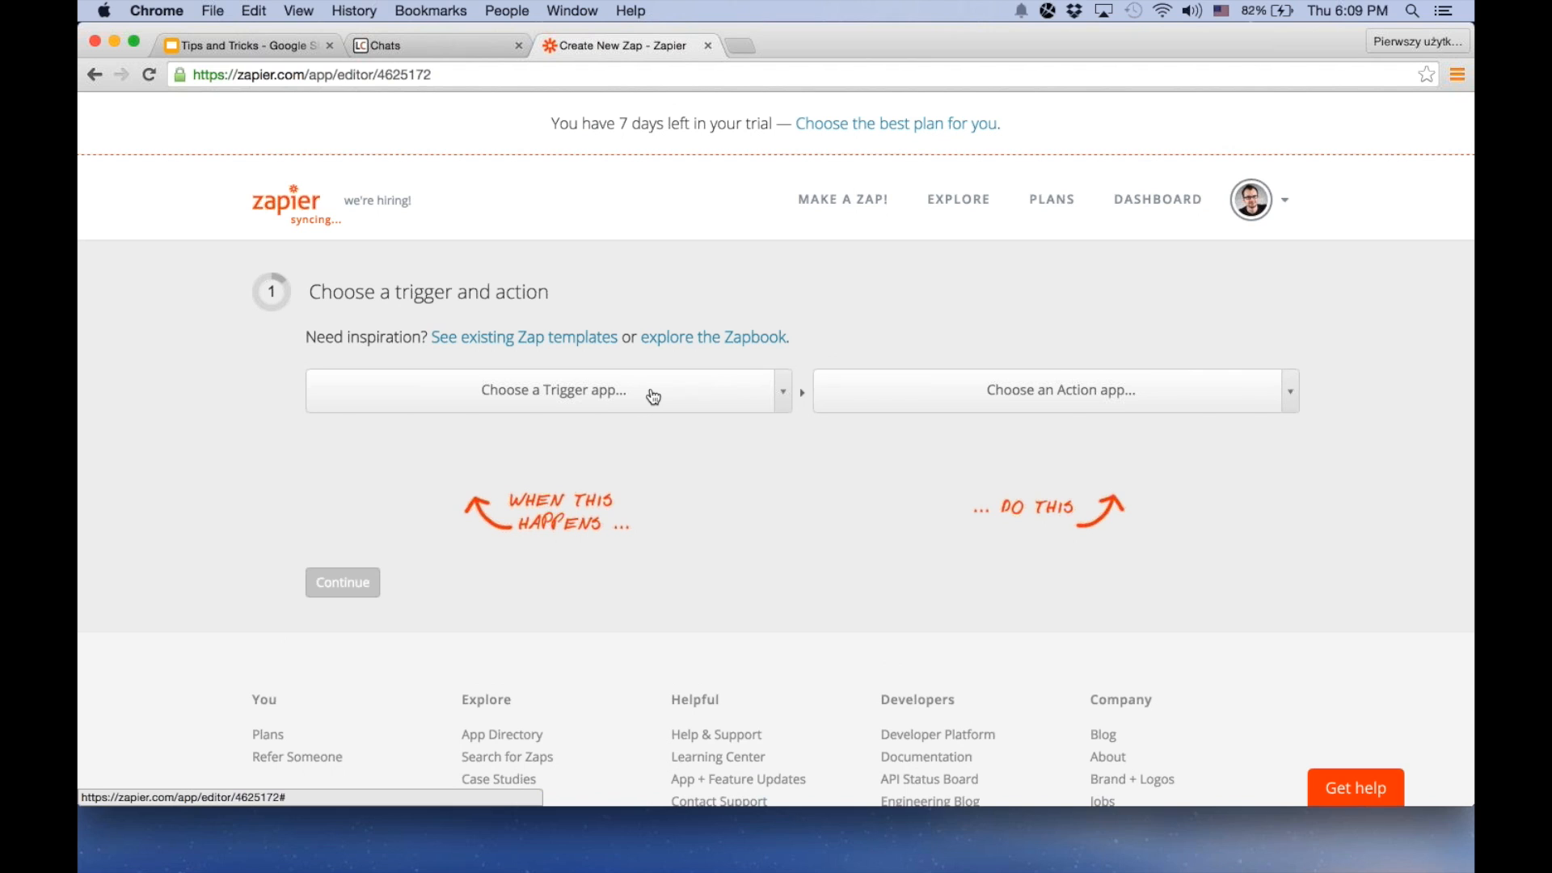
Choose LiveChat as the Zap's trigger app and Slack as its action app
click(653, 396)
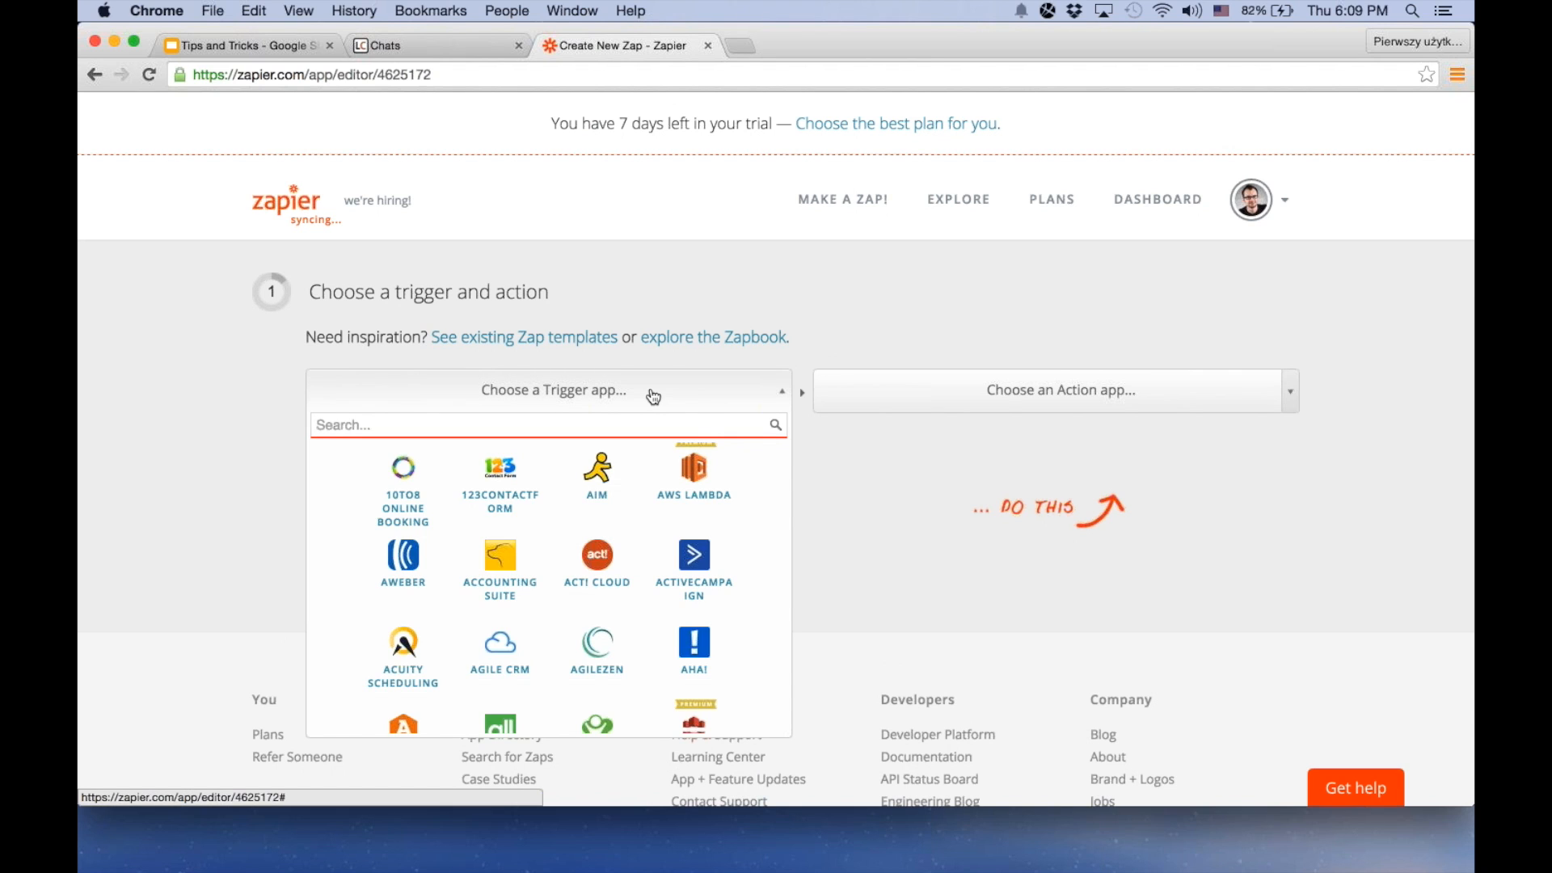
text(live)
click(550, 482)
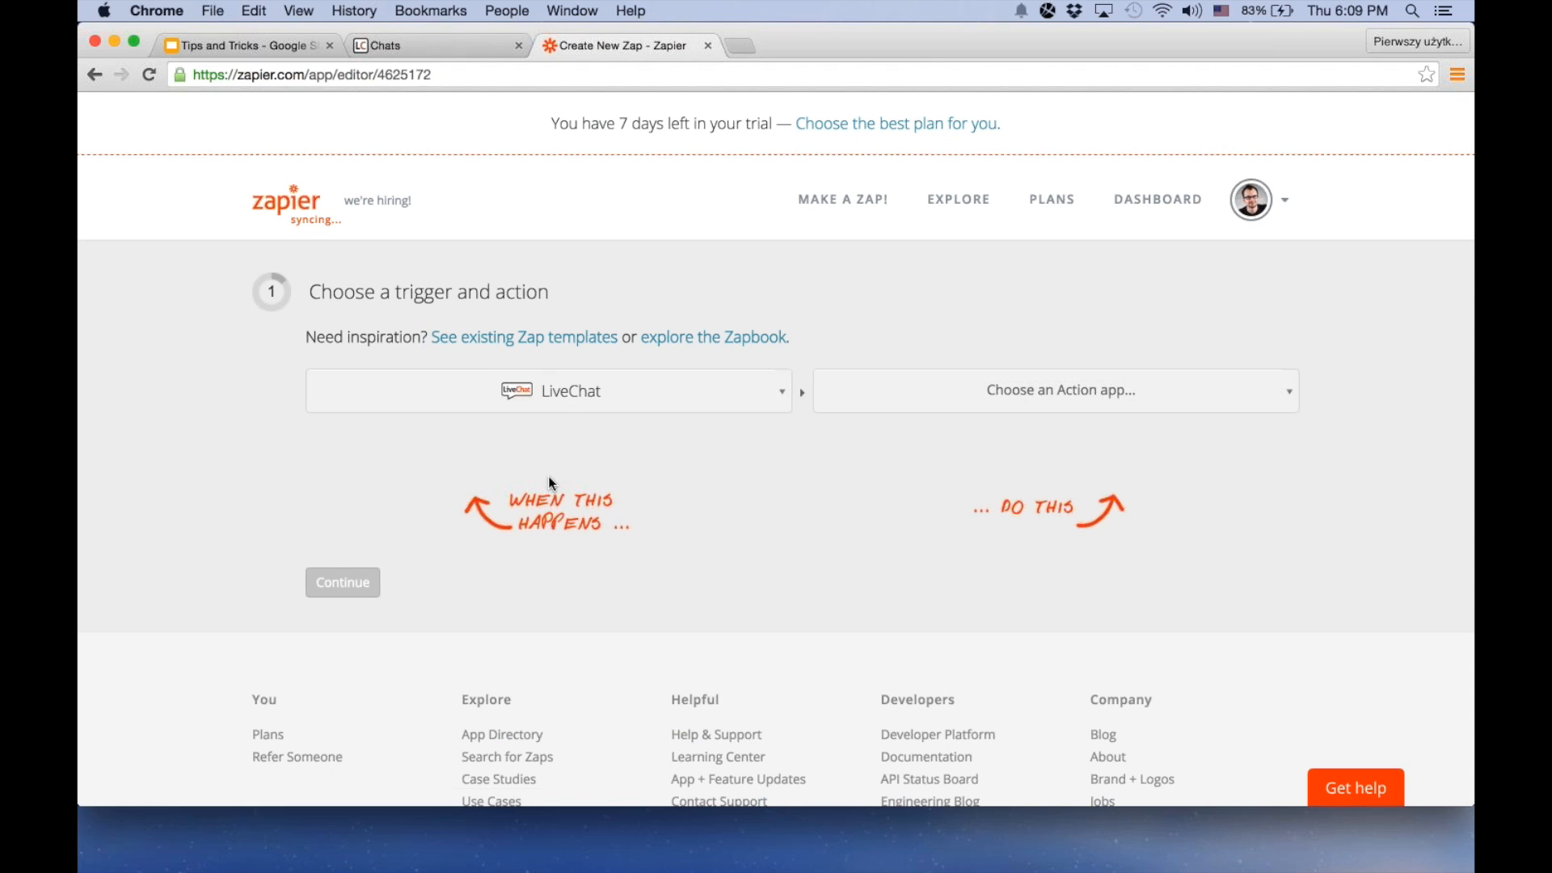
click(908, 390)
text(s)
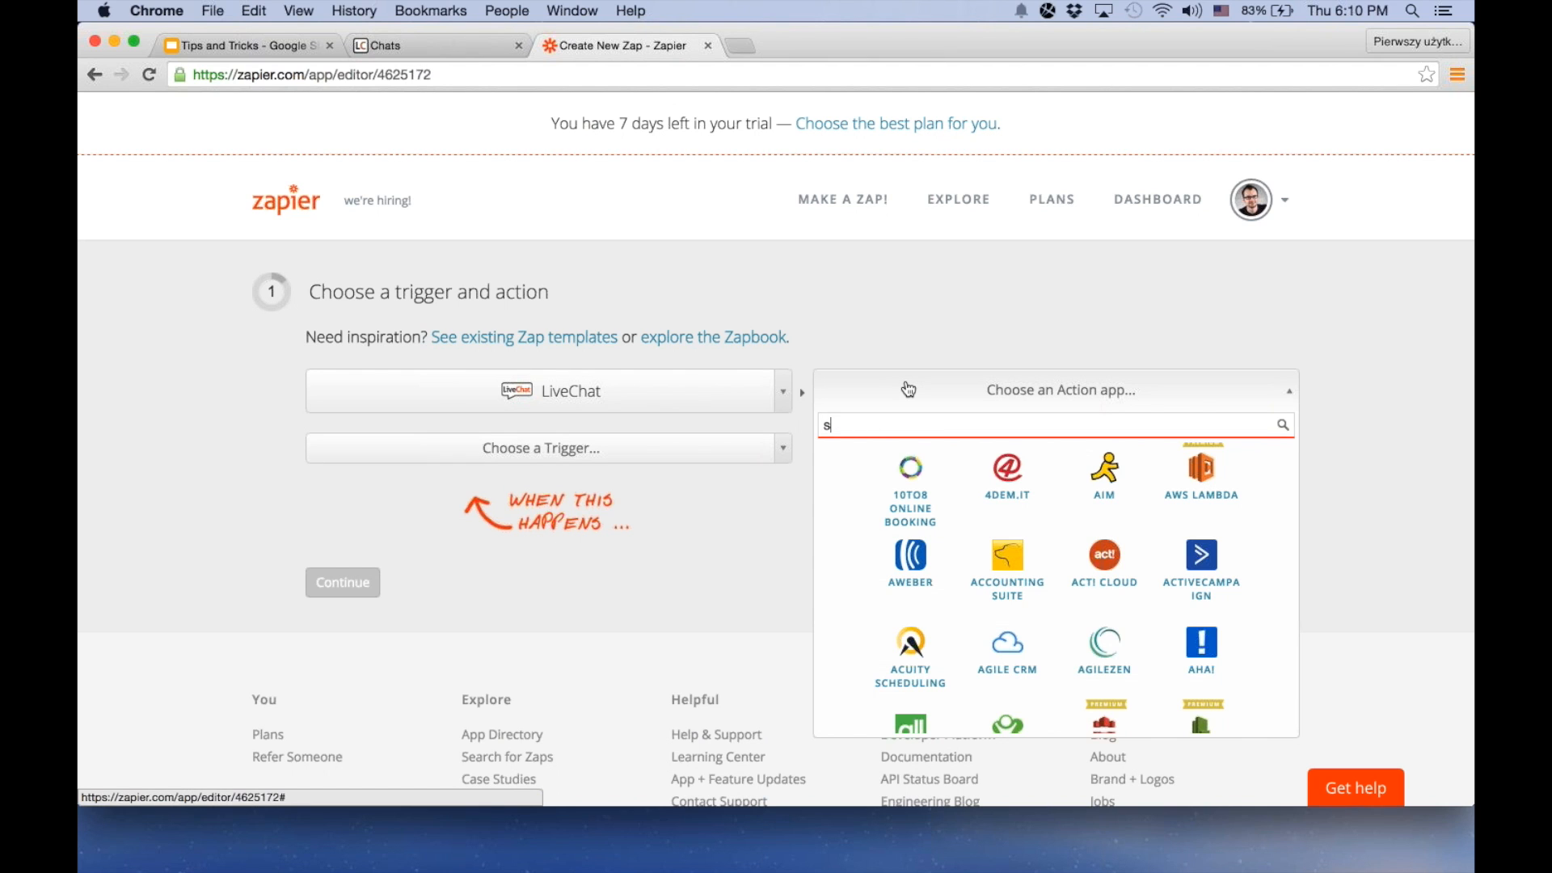
text(la)
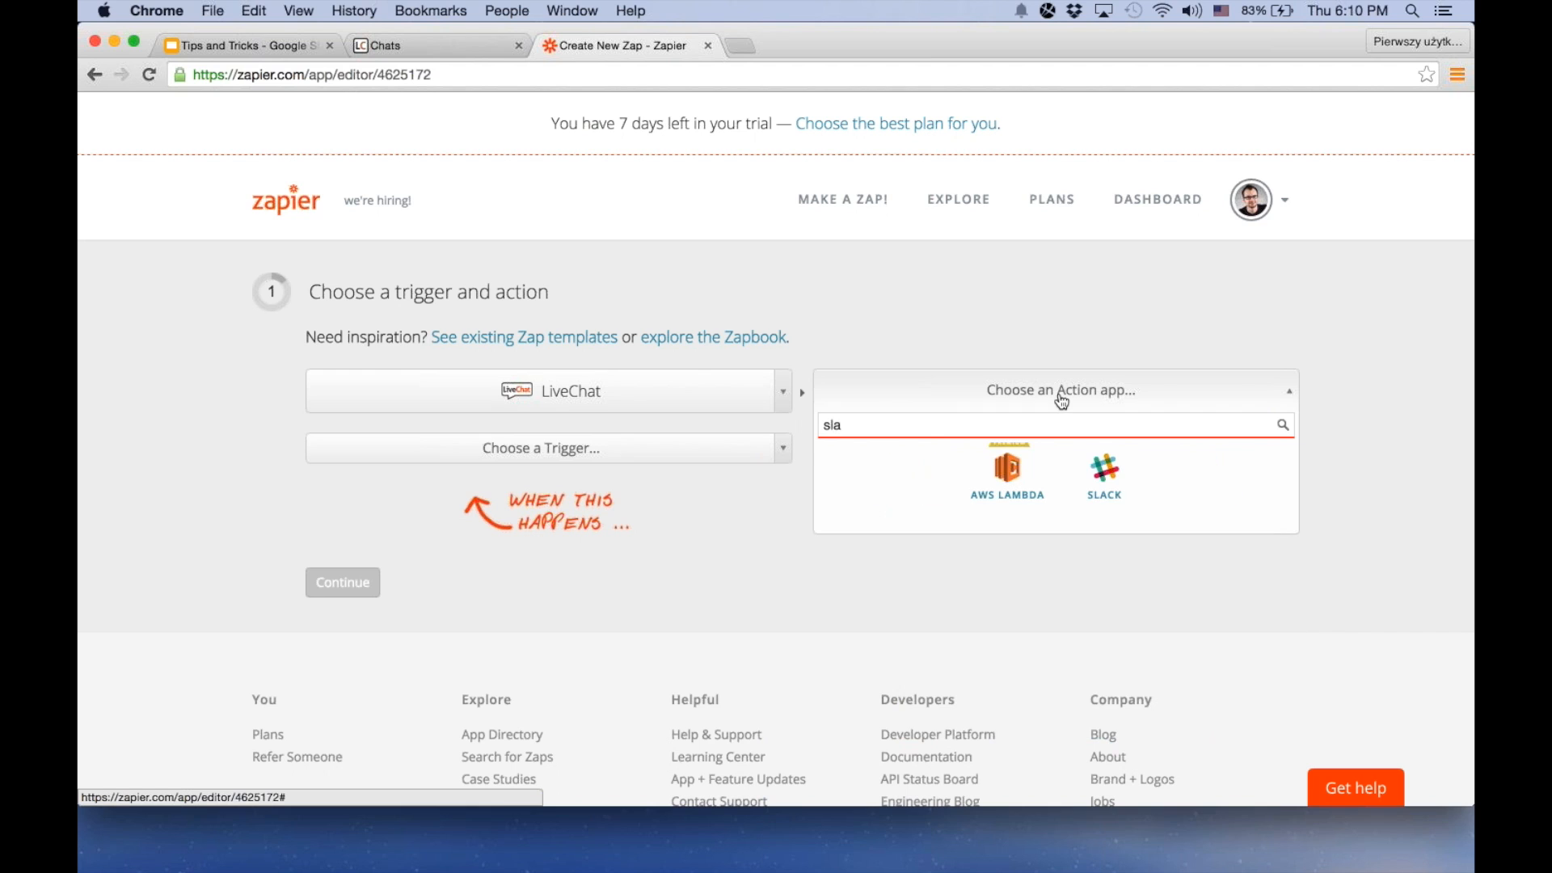
click(1088, 472)
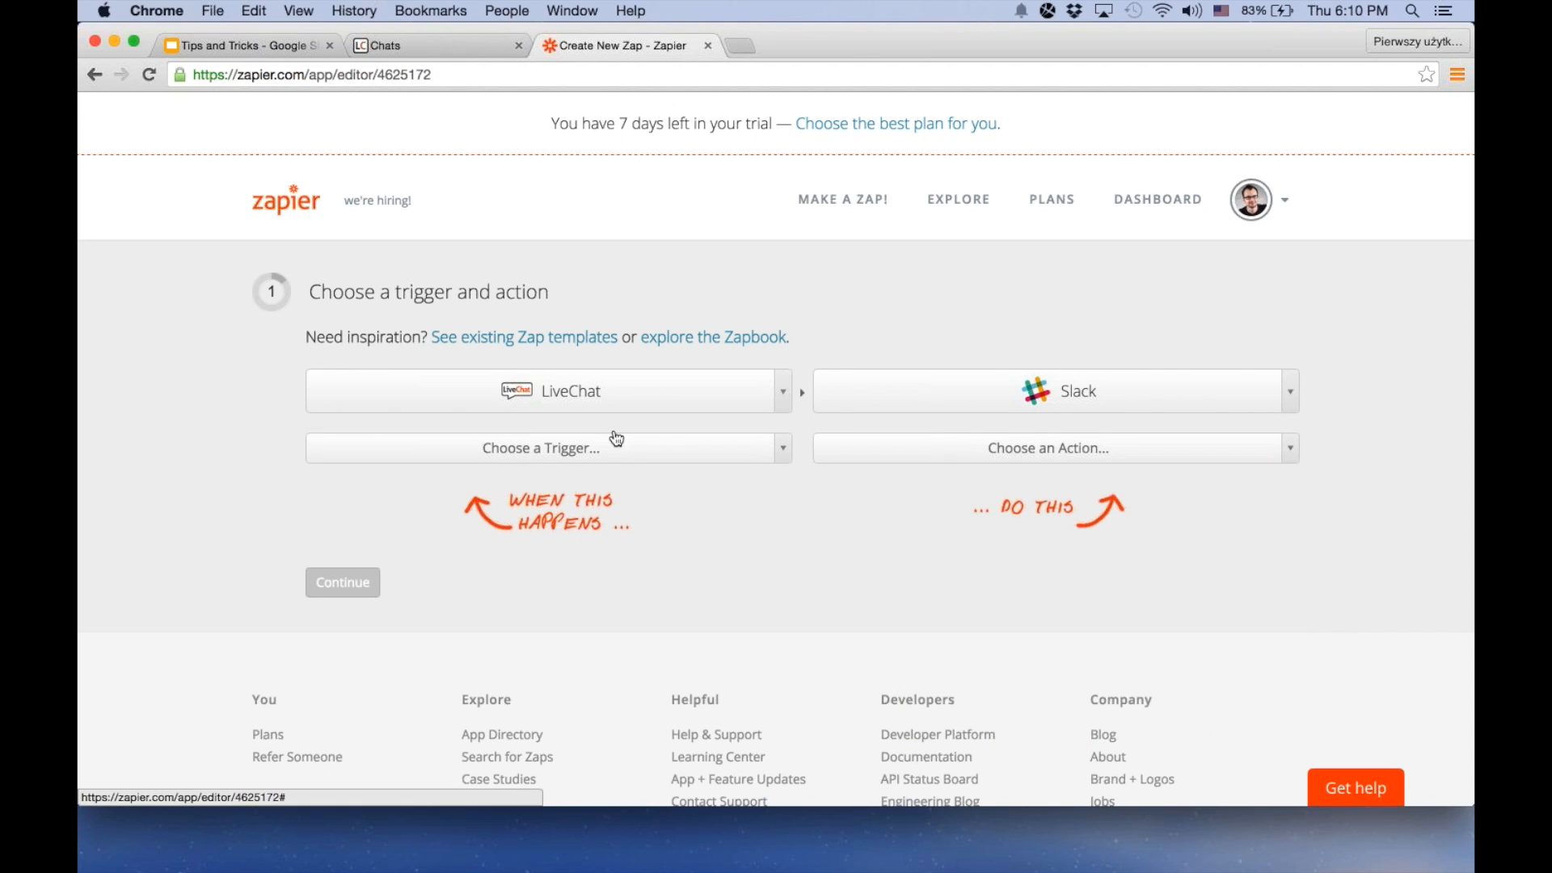
Set the trigger to New Chat and the action to Send New Message, and continue to the account selection
click(617, 439)
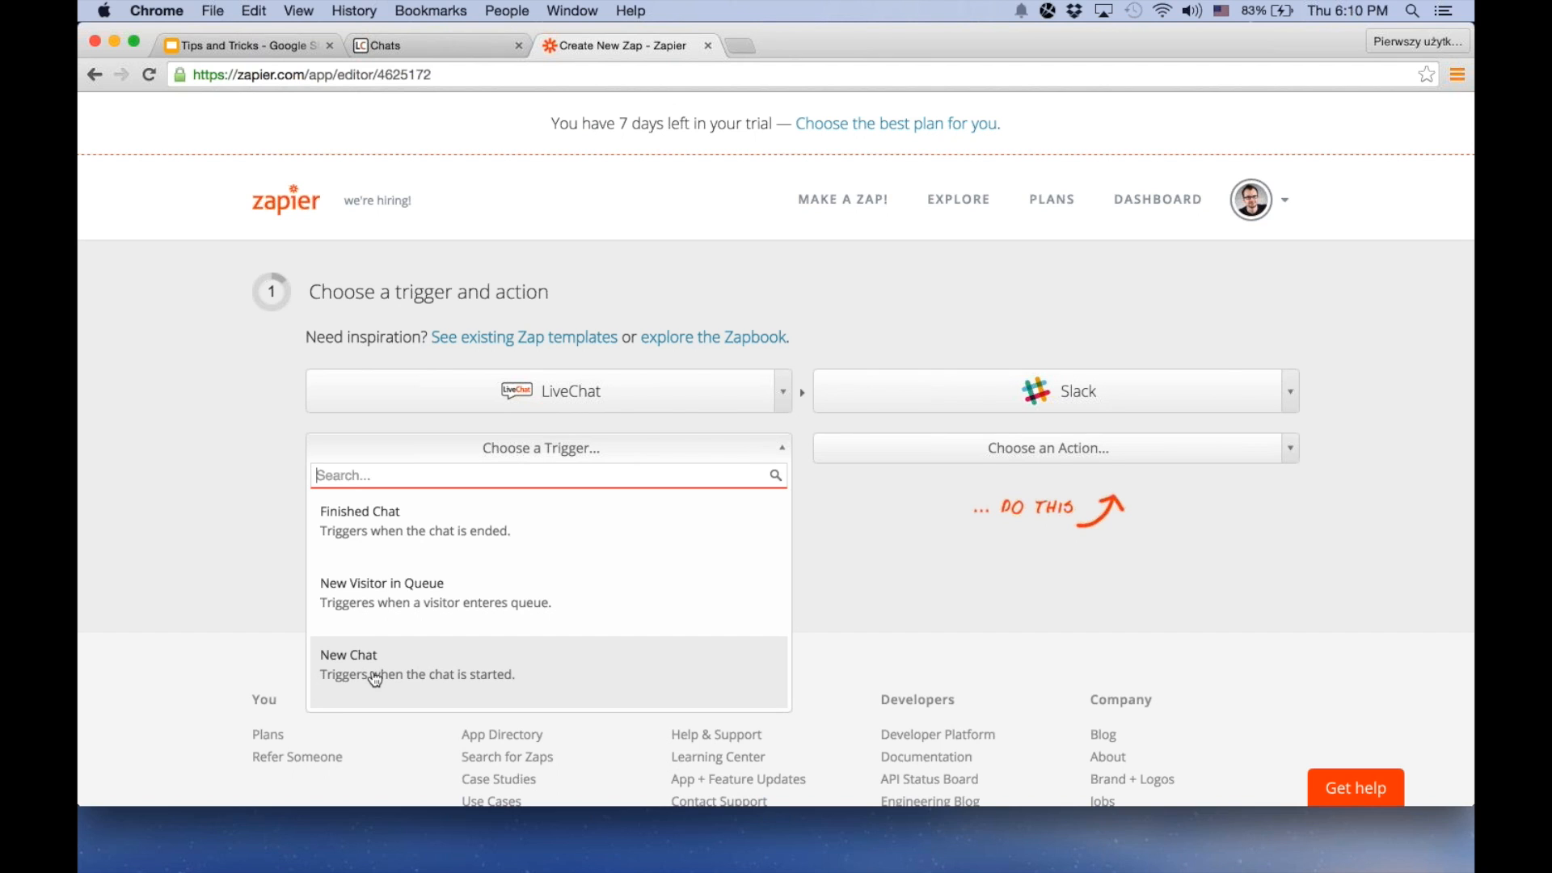
click(555, 663)
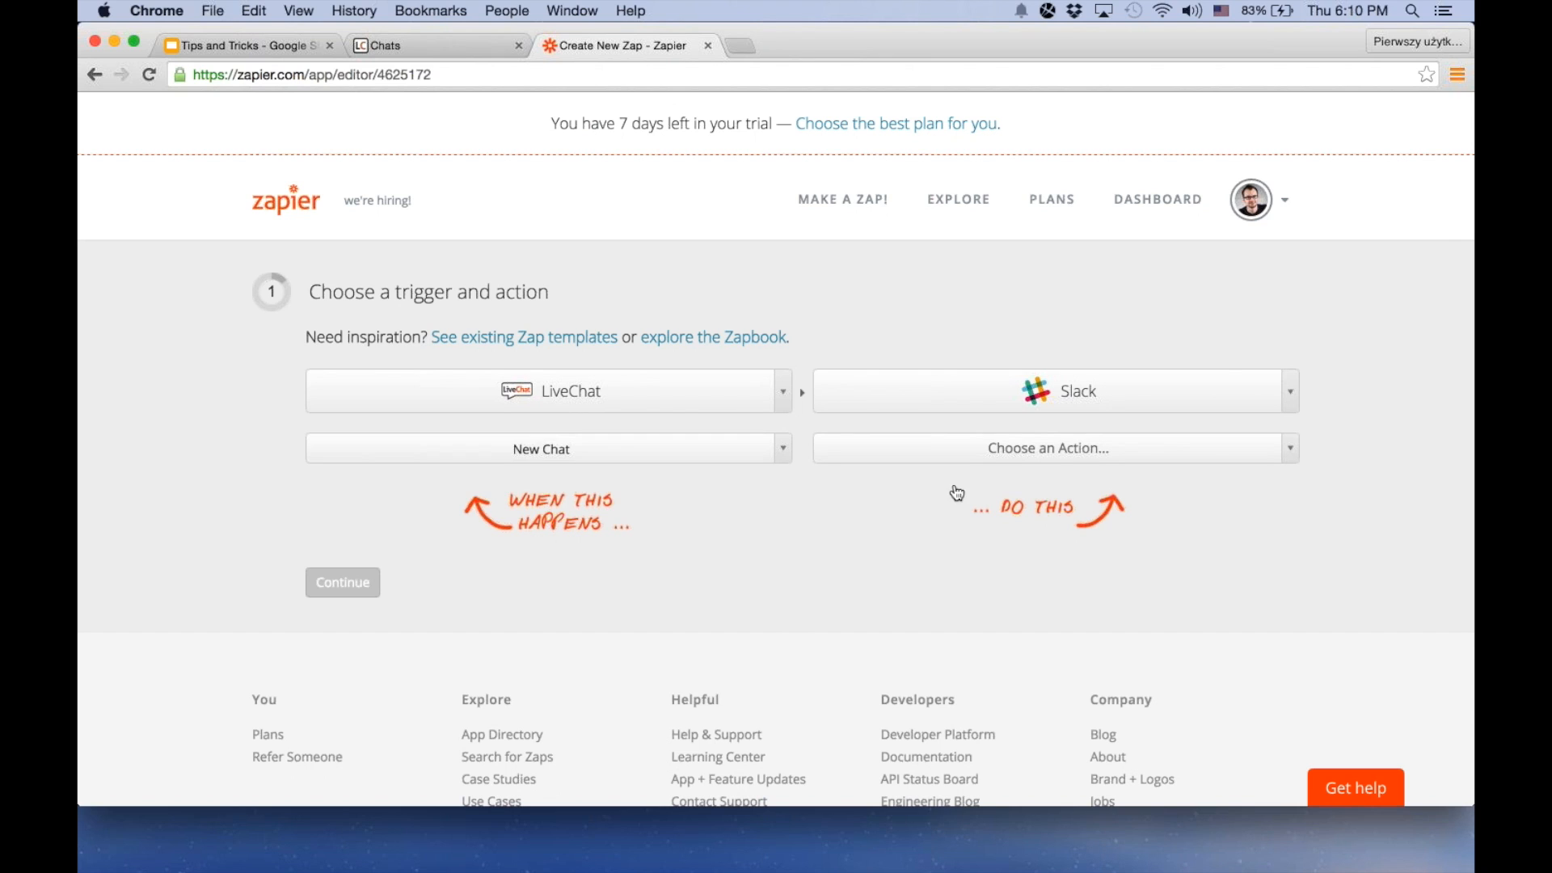
click(994, 453)
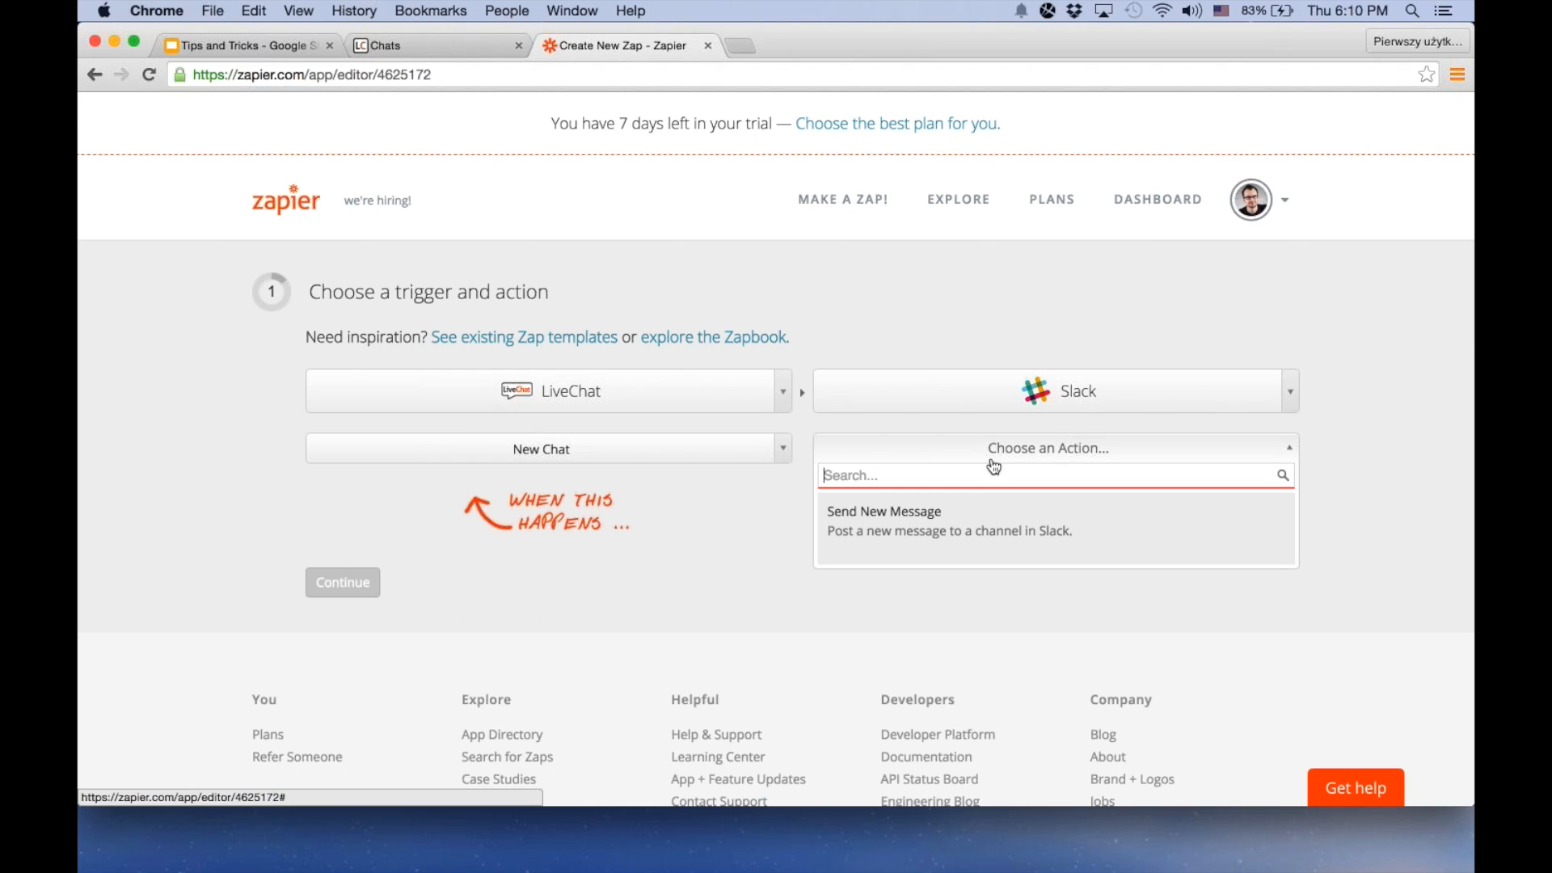
click(966, 535)
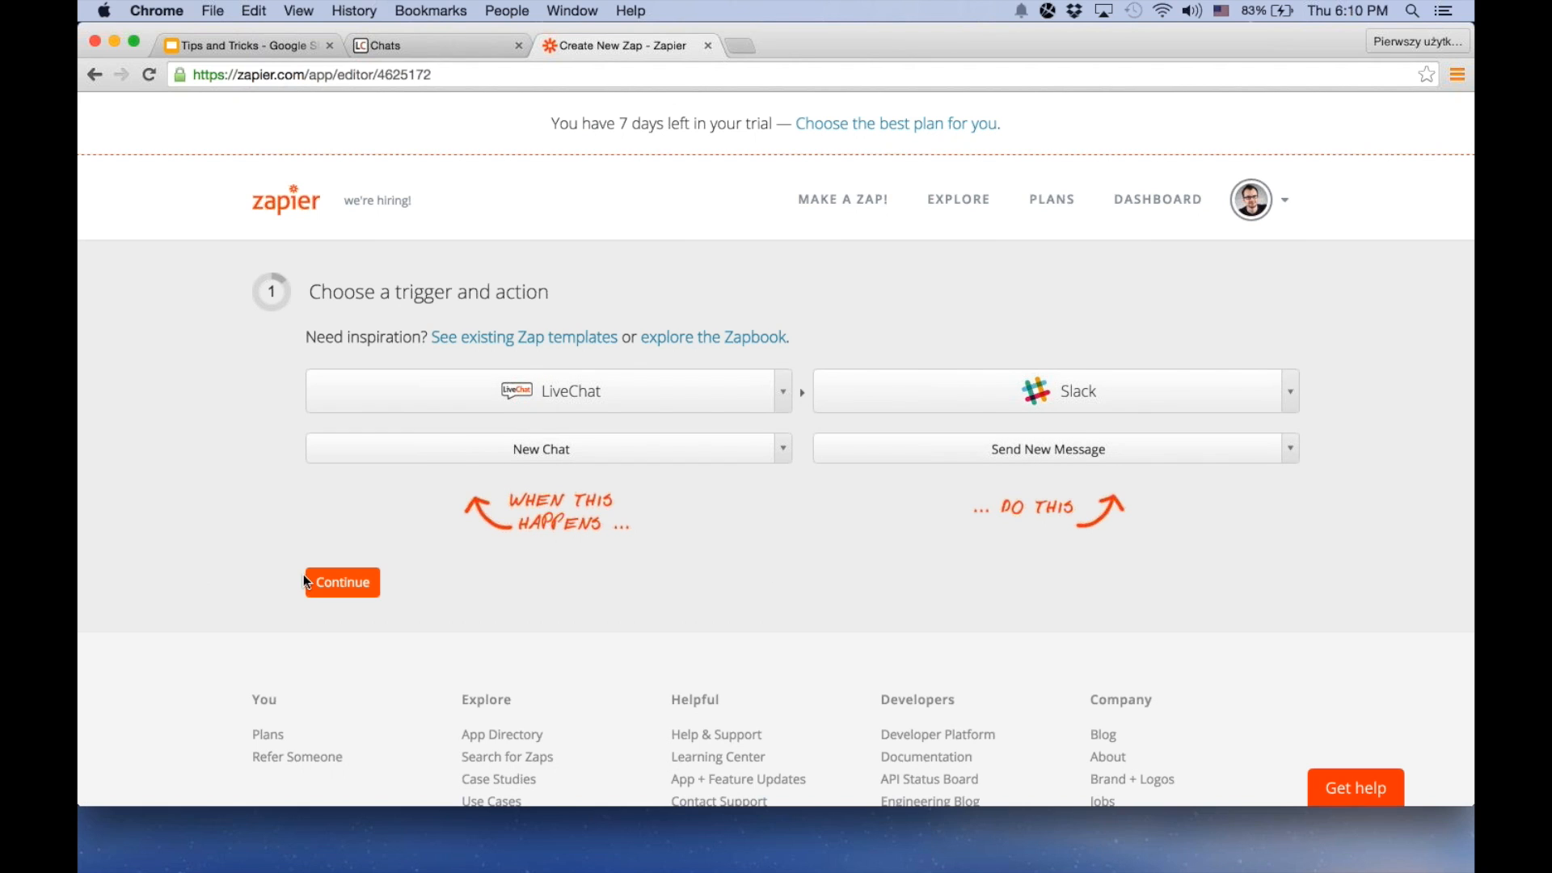
click(339, 581)
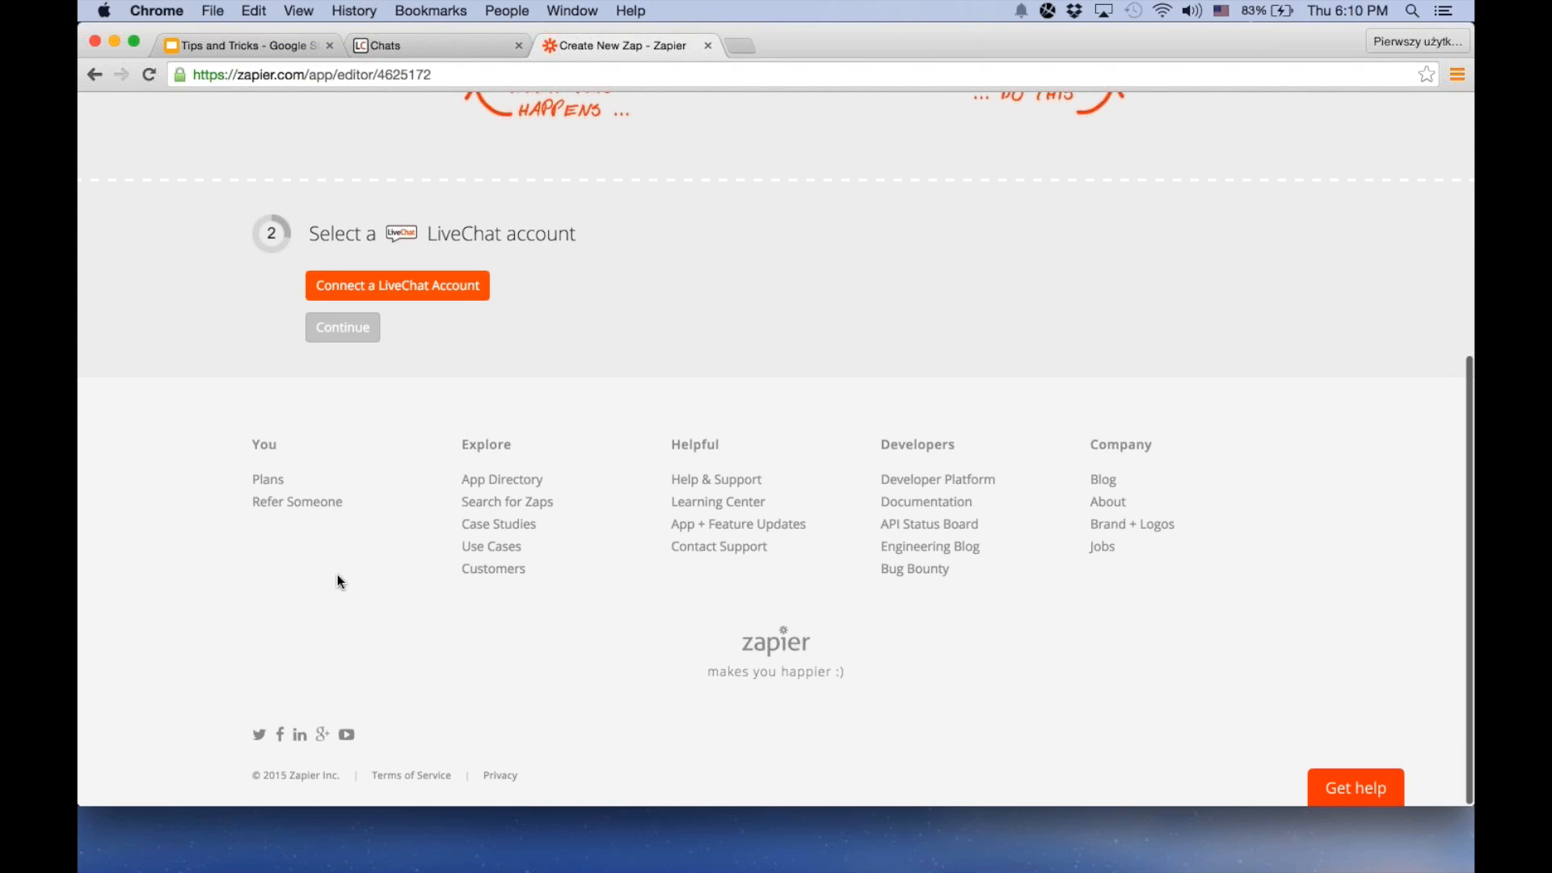
Start connecting a LiveChat account and fill in its Email field with the login e-mail copied from the LiveChat agent profile
click(453, 293)
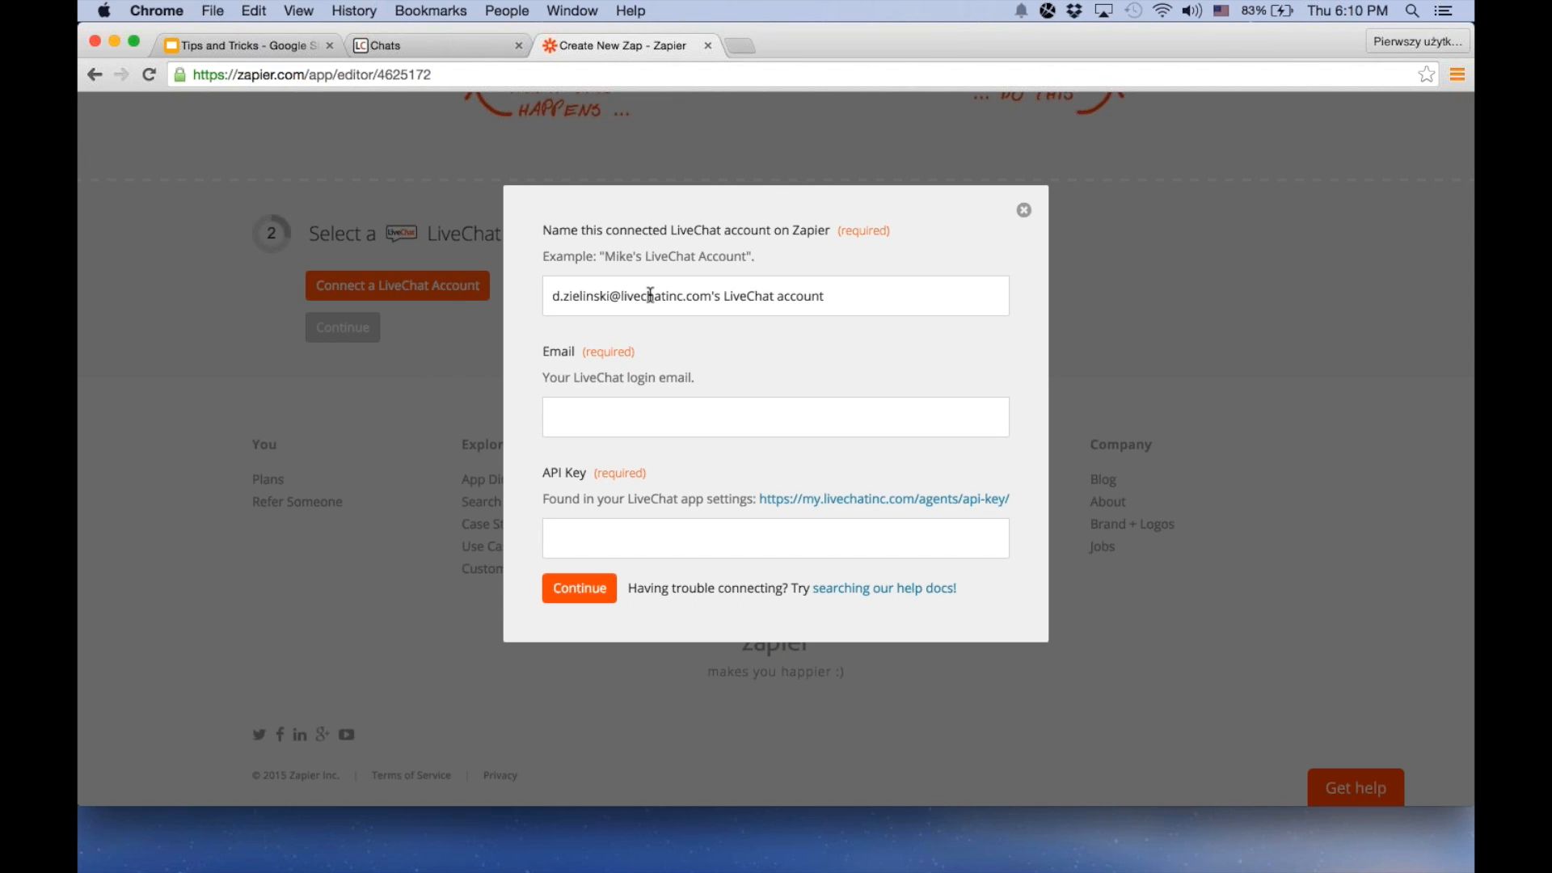
click(604, 418)
click(427, 46)
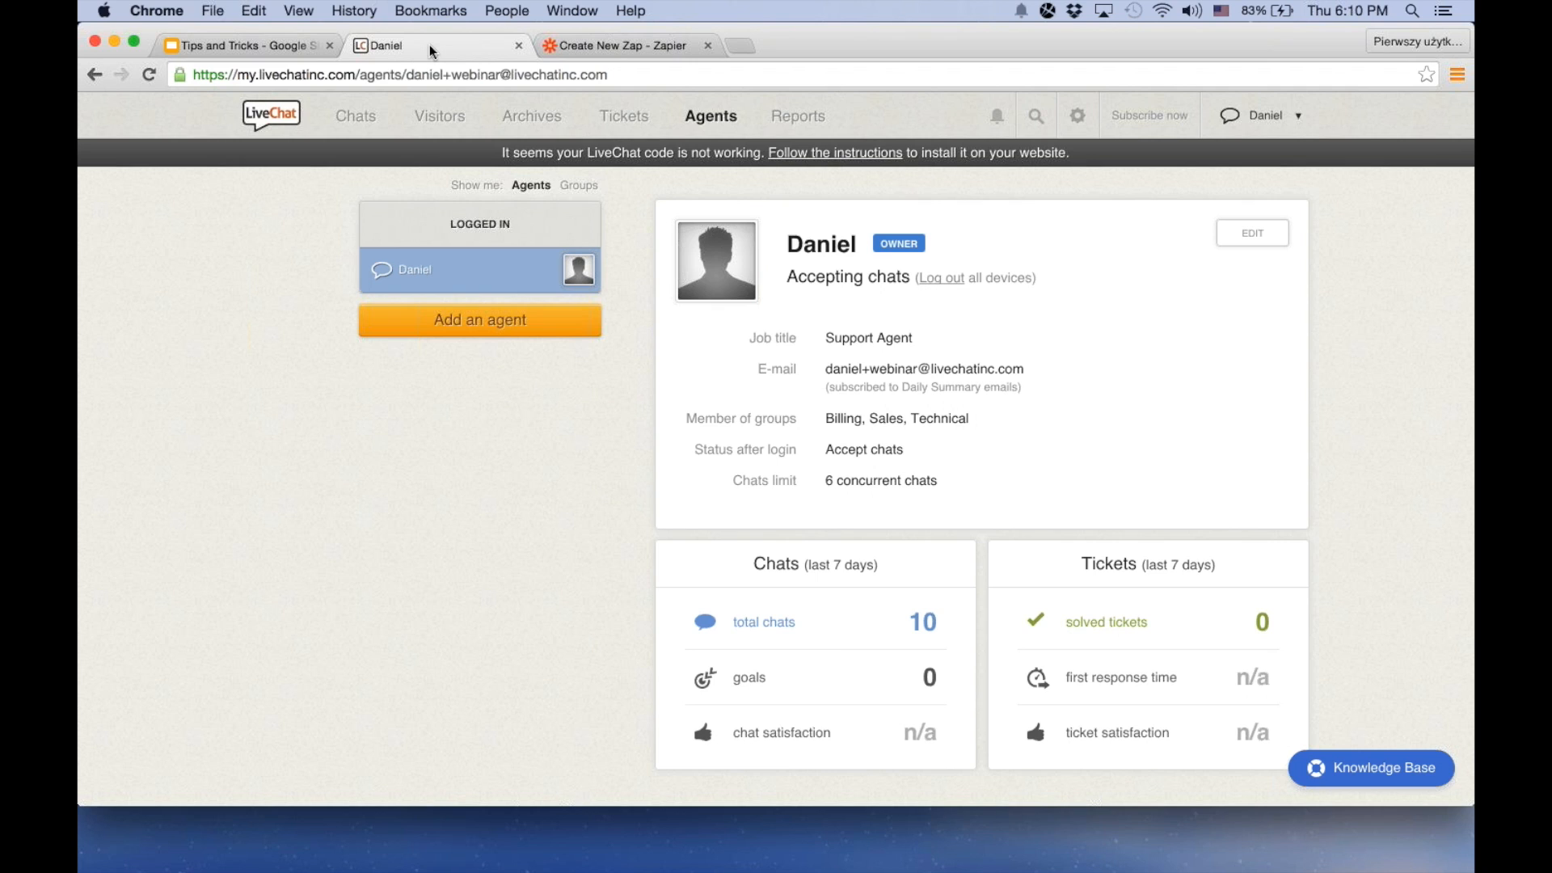
triple_click(924, 369)
key(super+c)
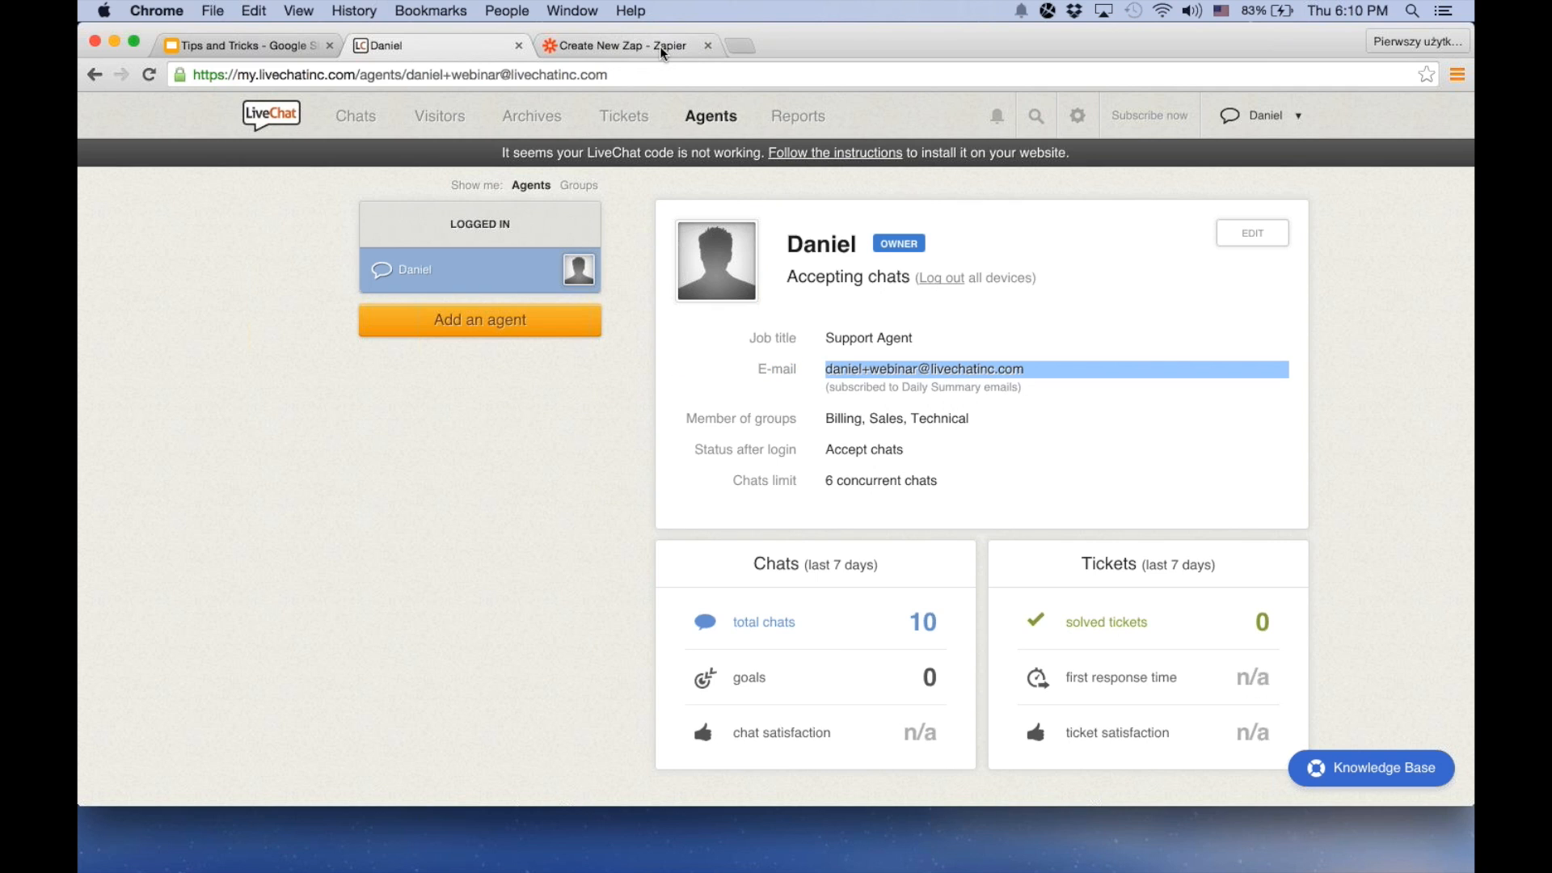
click(659, 46)
key(super+v)
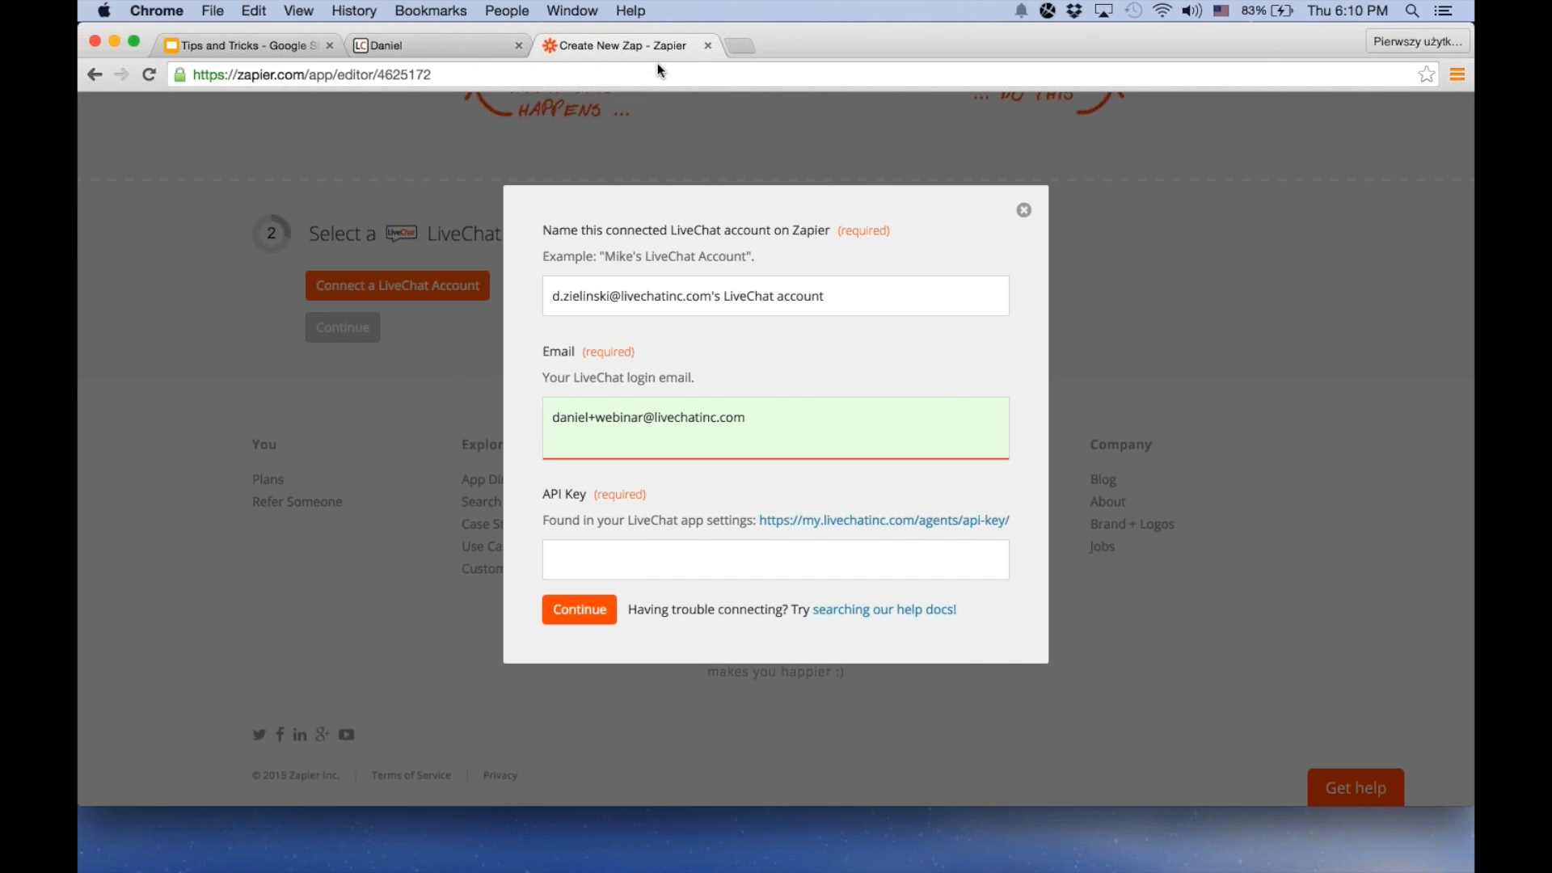
key(BackSpace)
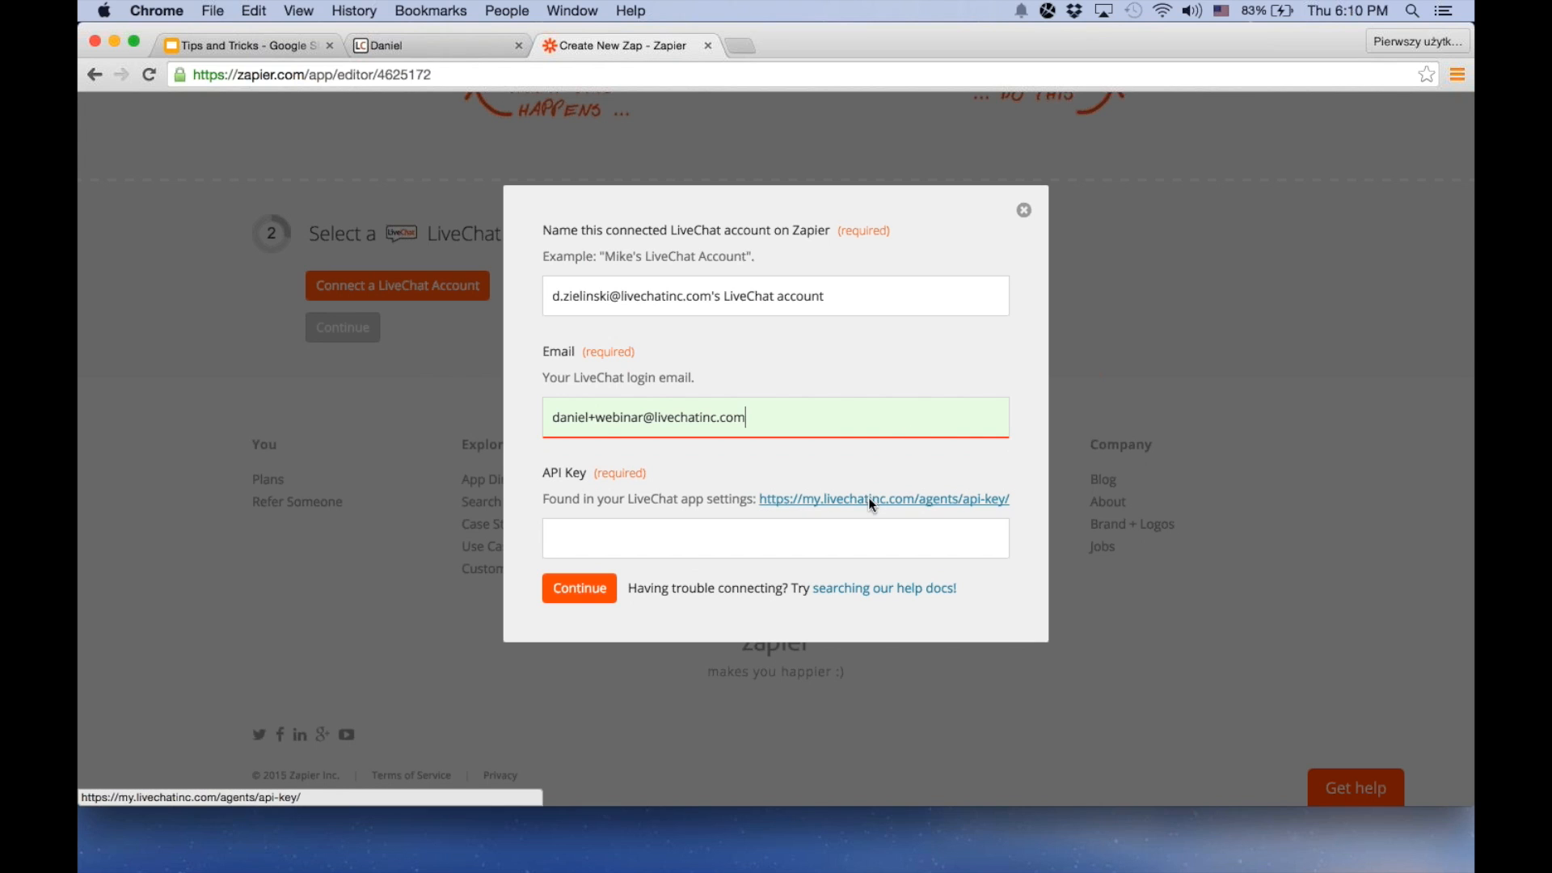
Copy the agent's API key from LiveChat's developer settings into the API Key field, connect the LiveChat account and continue
click(457, 45)
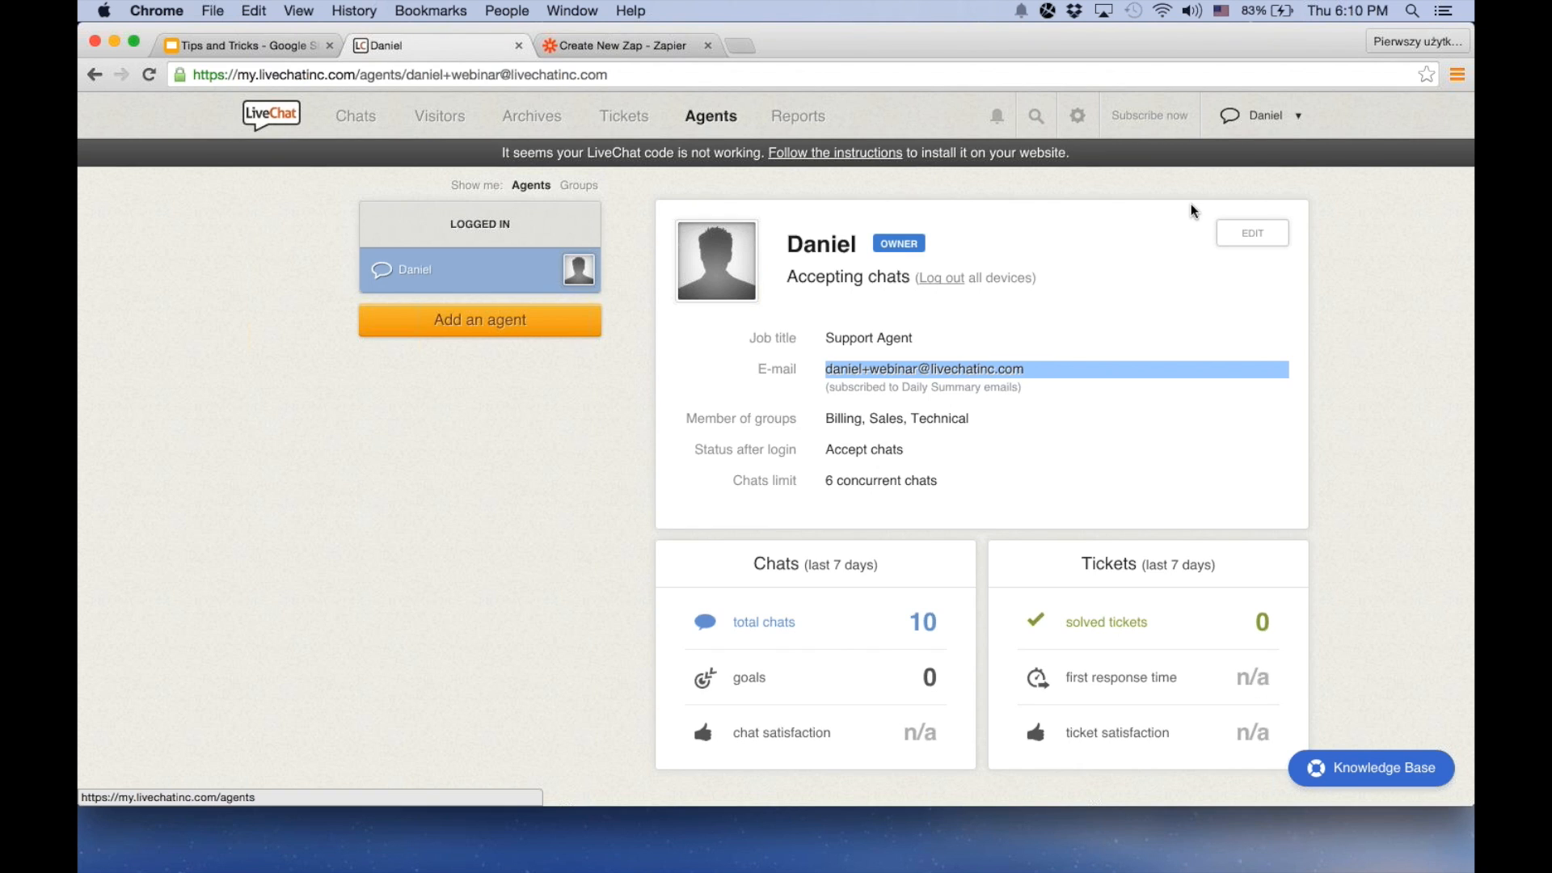
click(1252, 233)
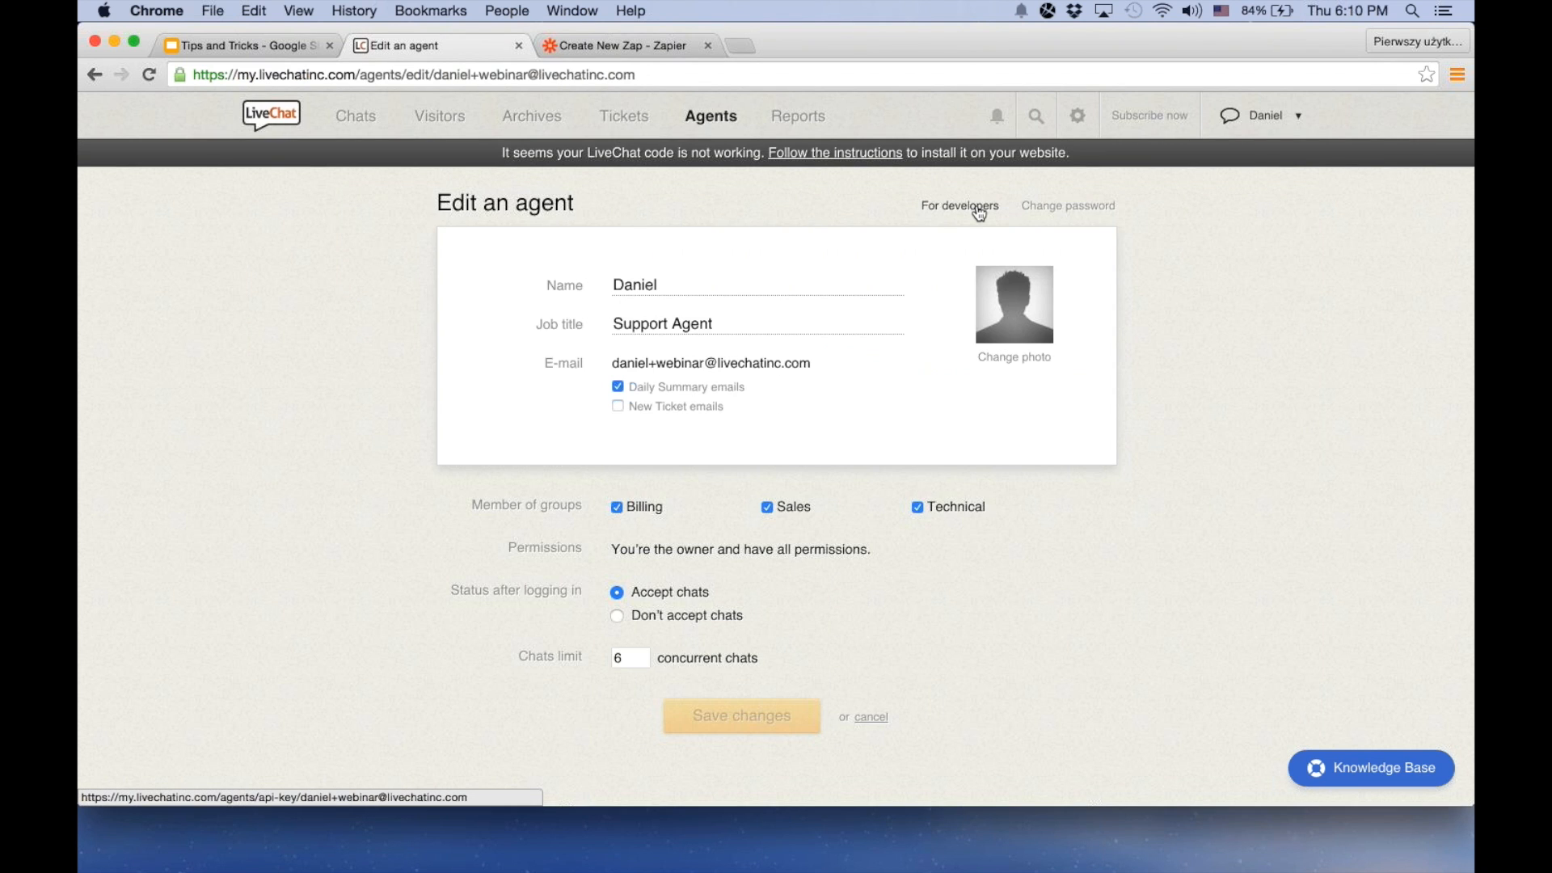
click(980, 213)
double_click(720, 363)
key(super+c)
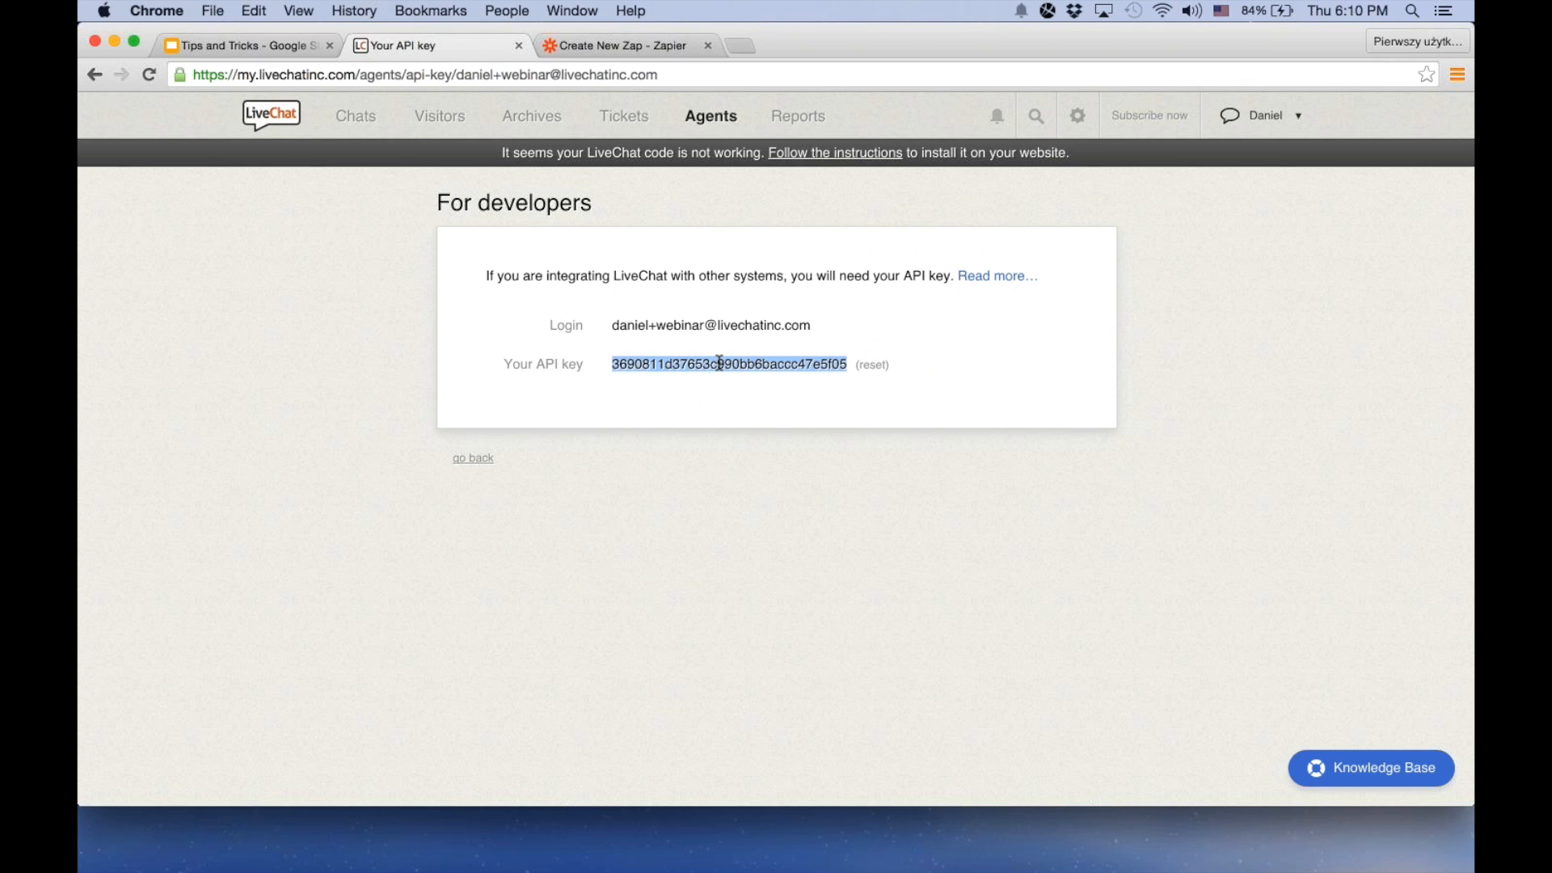
click(629, 39)
click(604, 553)
key(super+v)
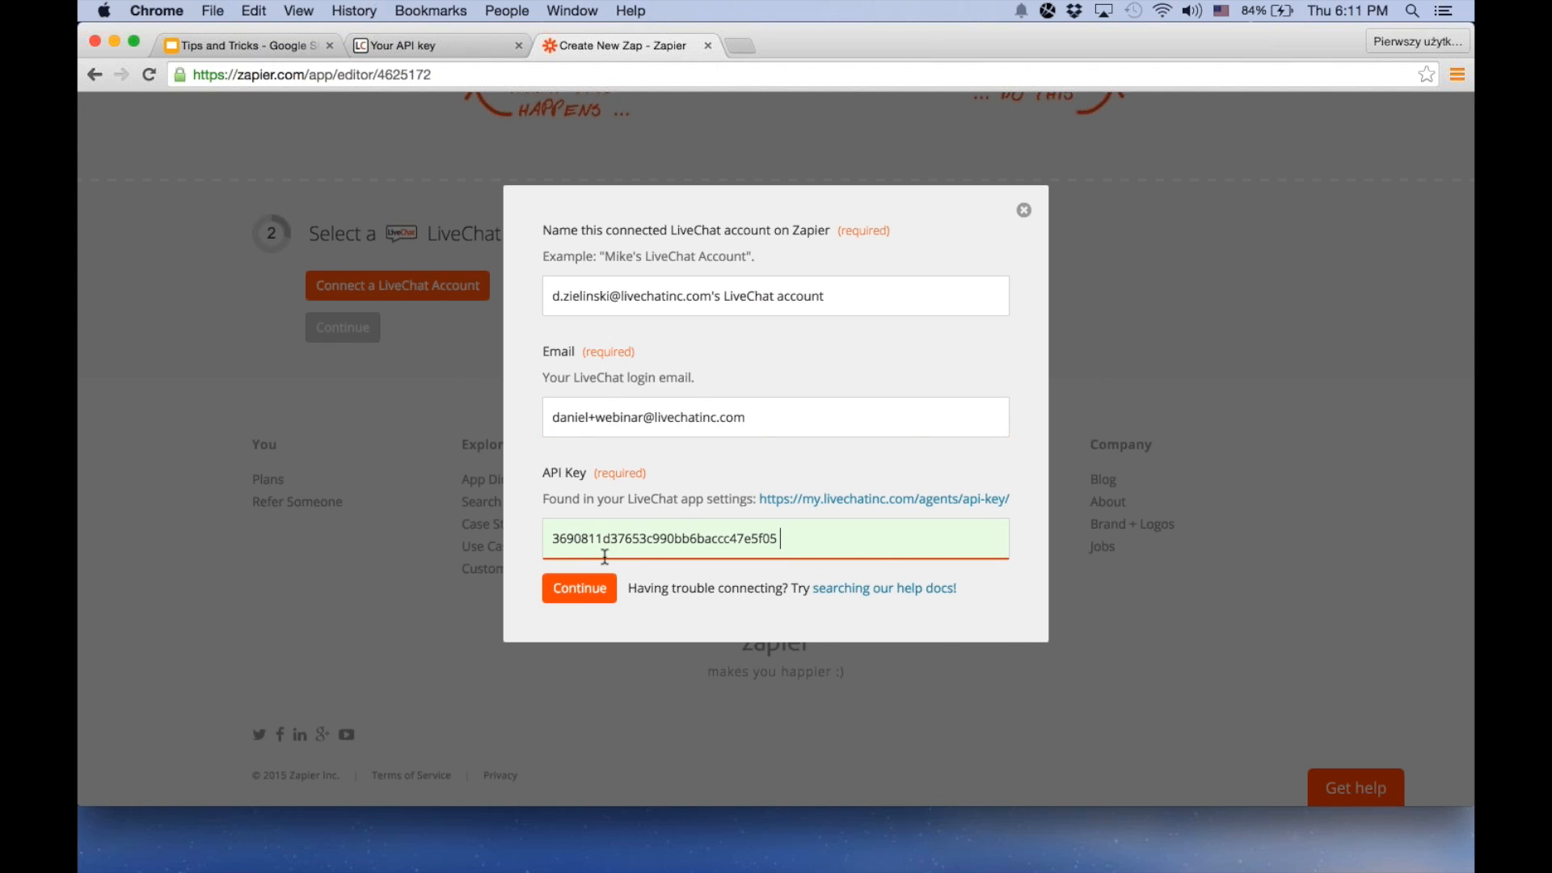
click(587, 591)
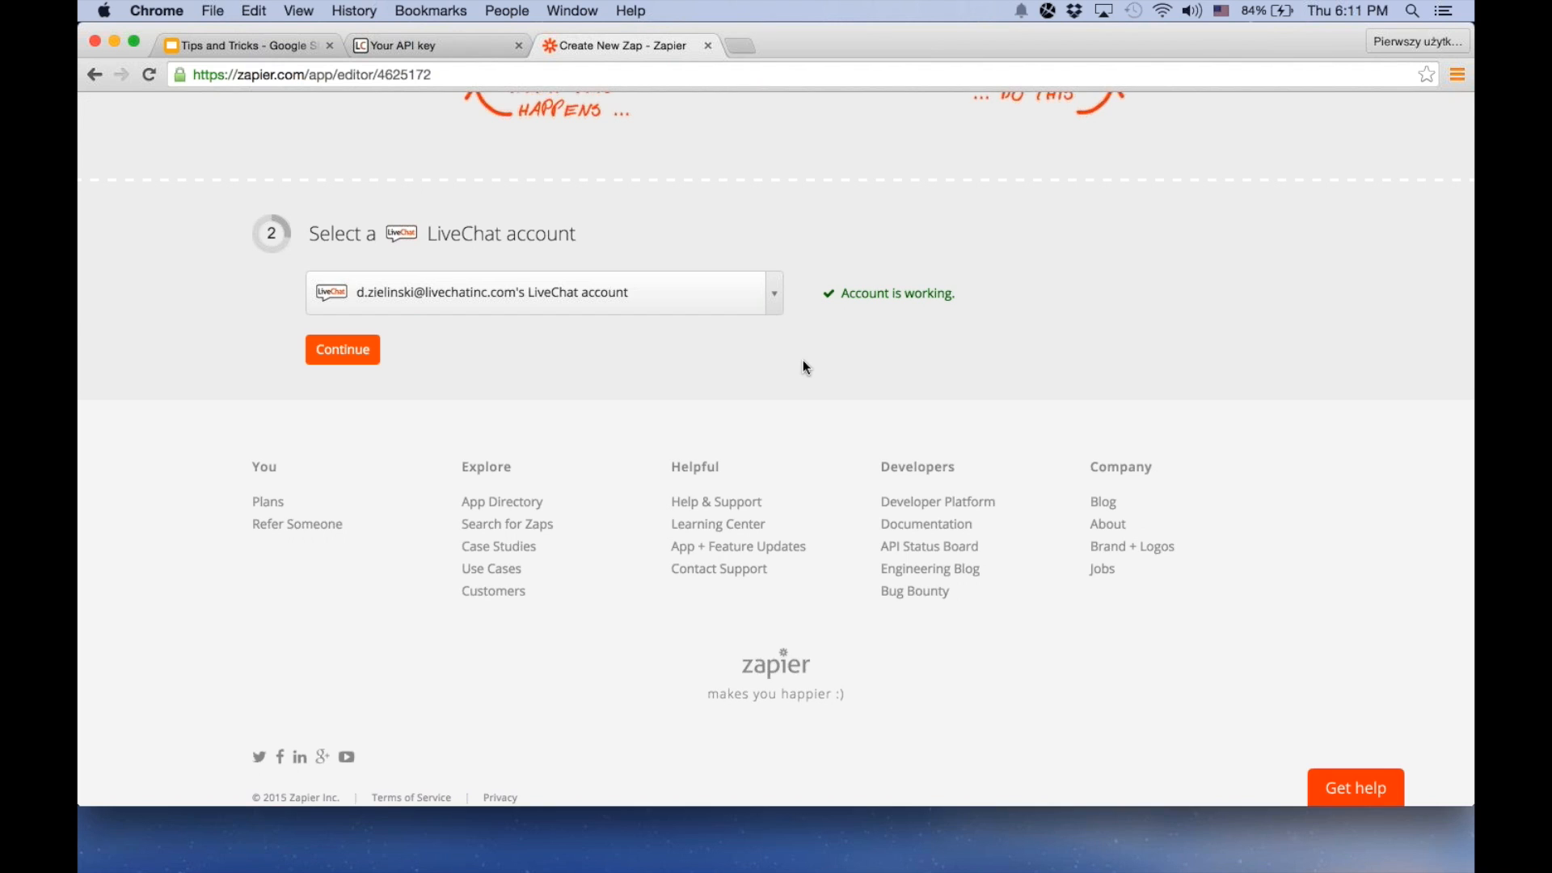
triple_click(912, 294)
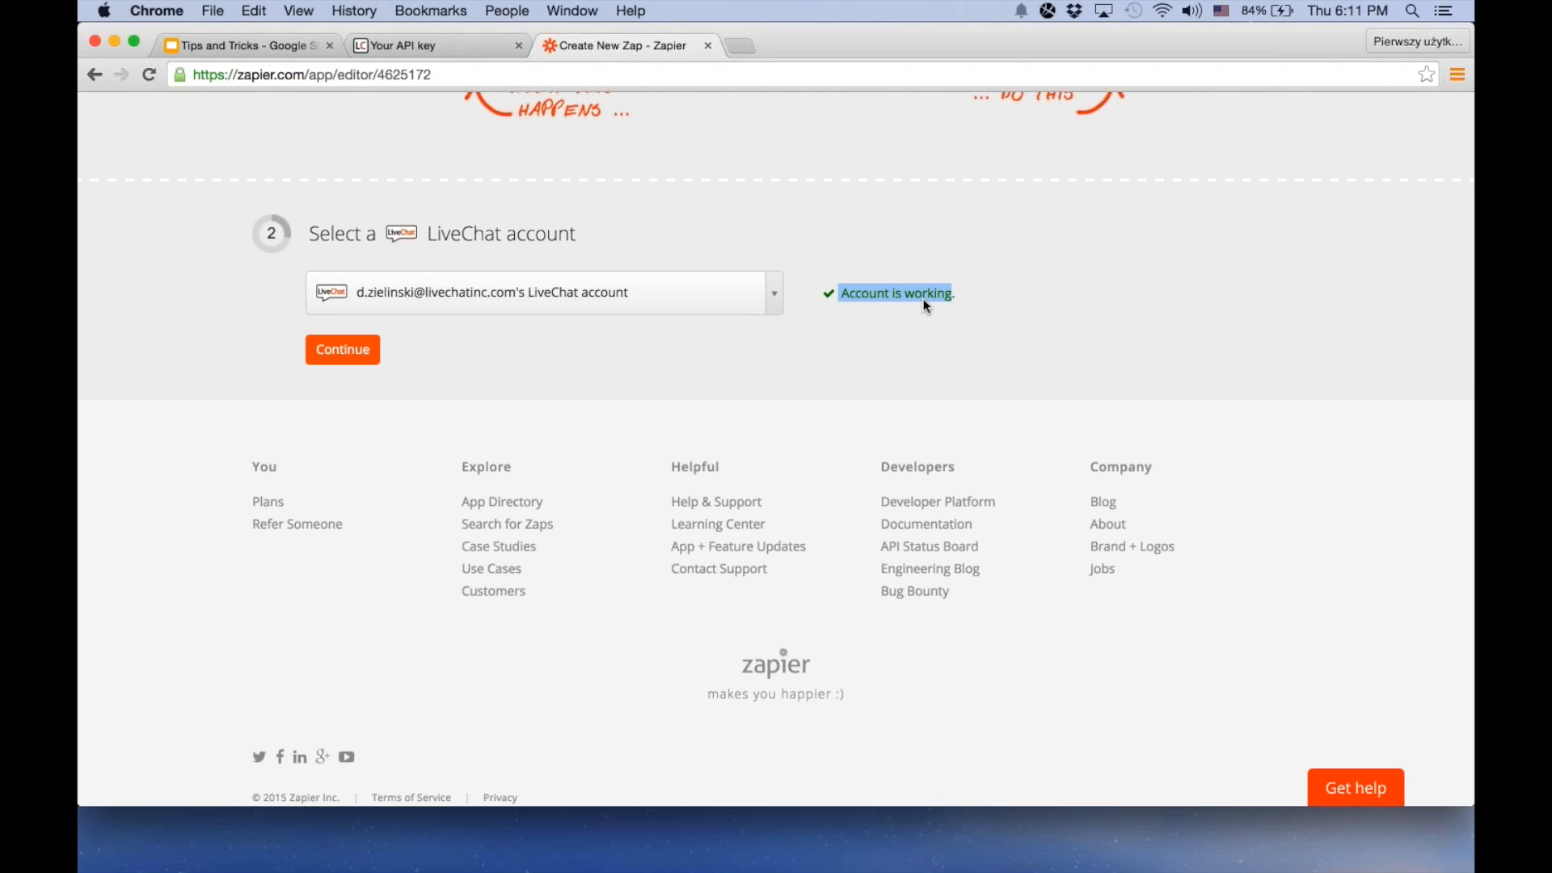
click(355, 348)
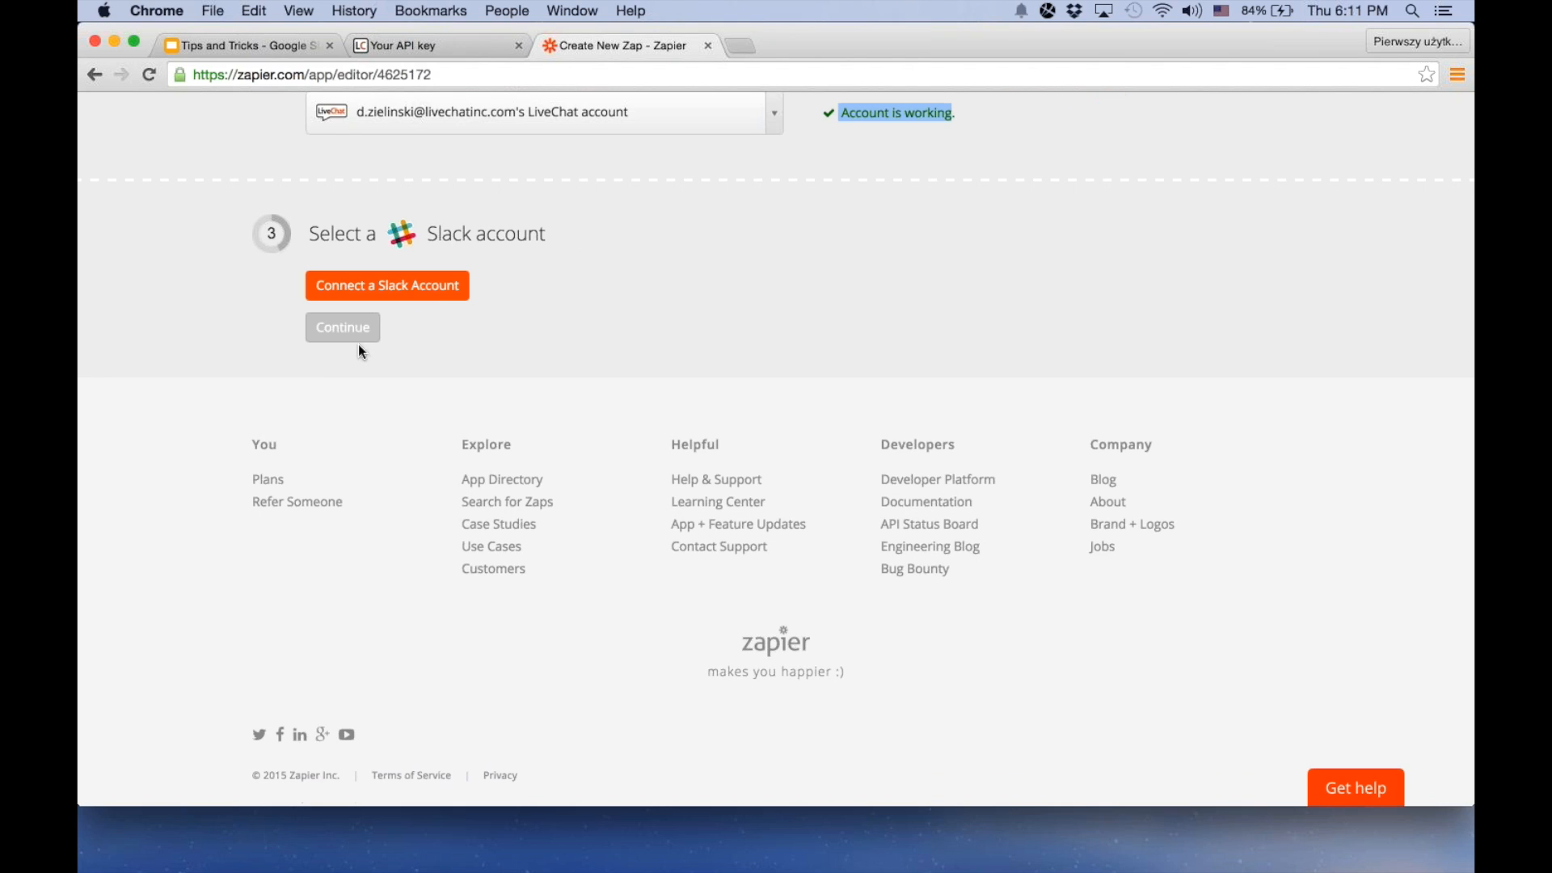
Connect a Slack account through the existing LiveChat team, authorize Zapier's access and continue to the trigger filters
click(436, 296)
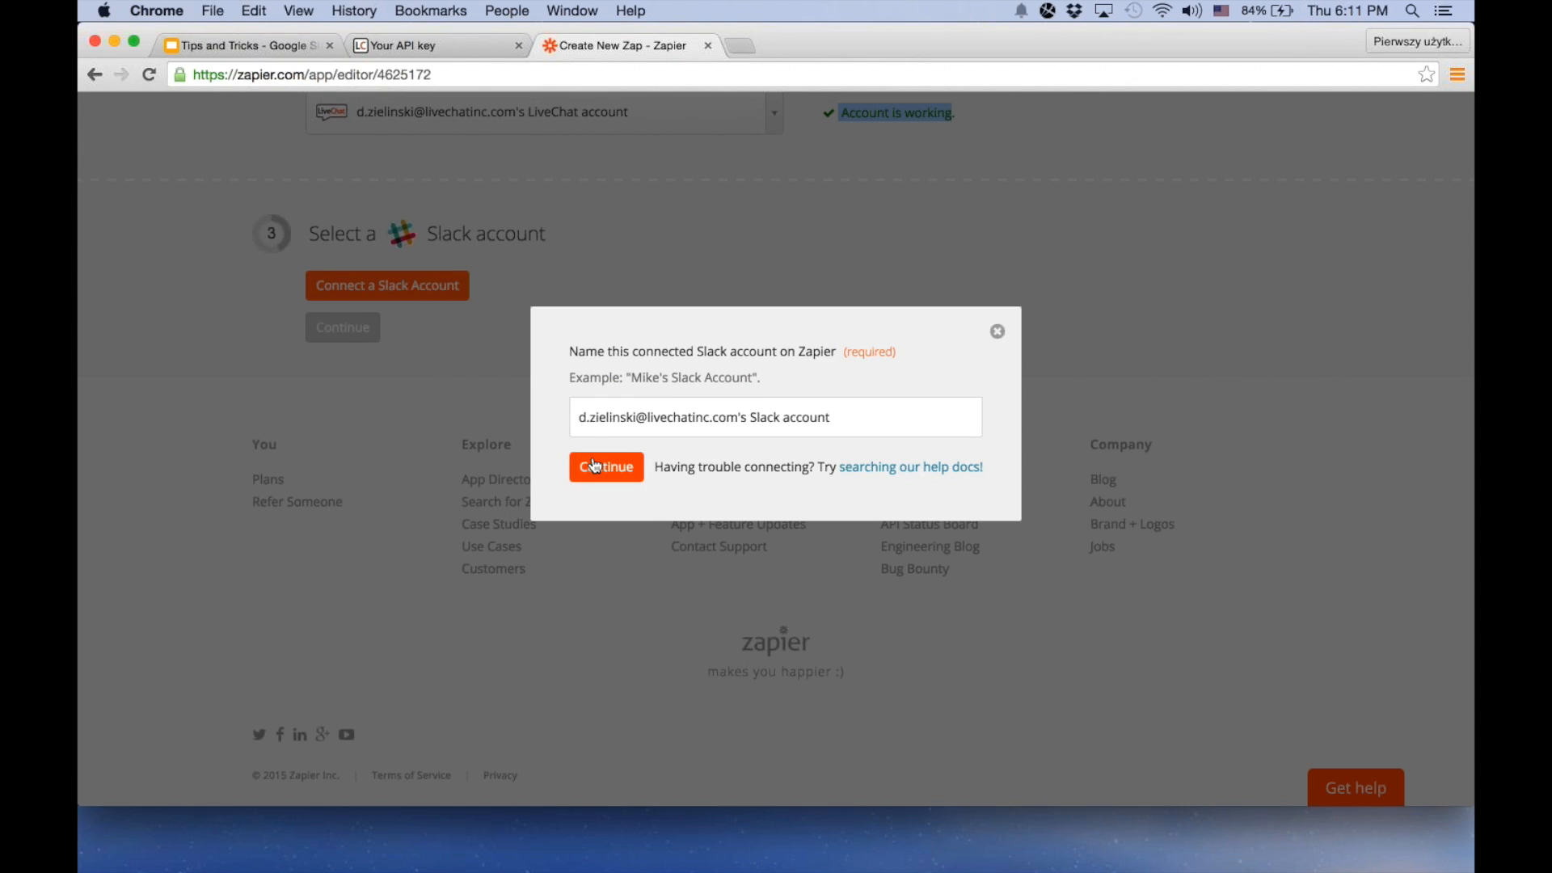
click(595, 467)
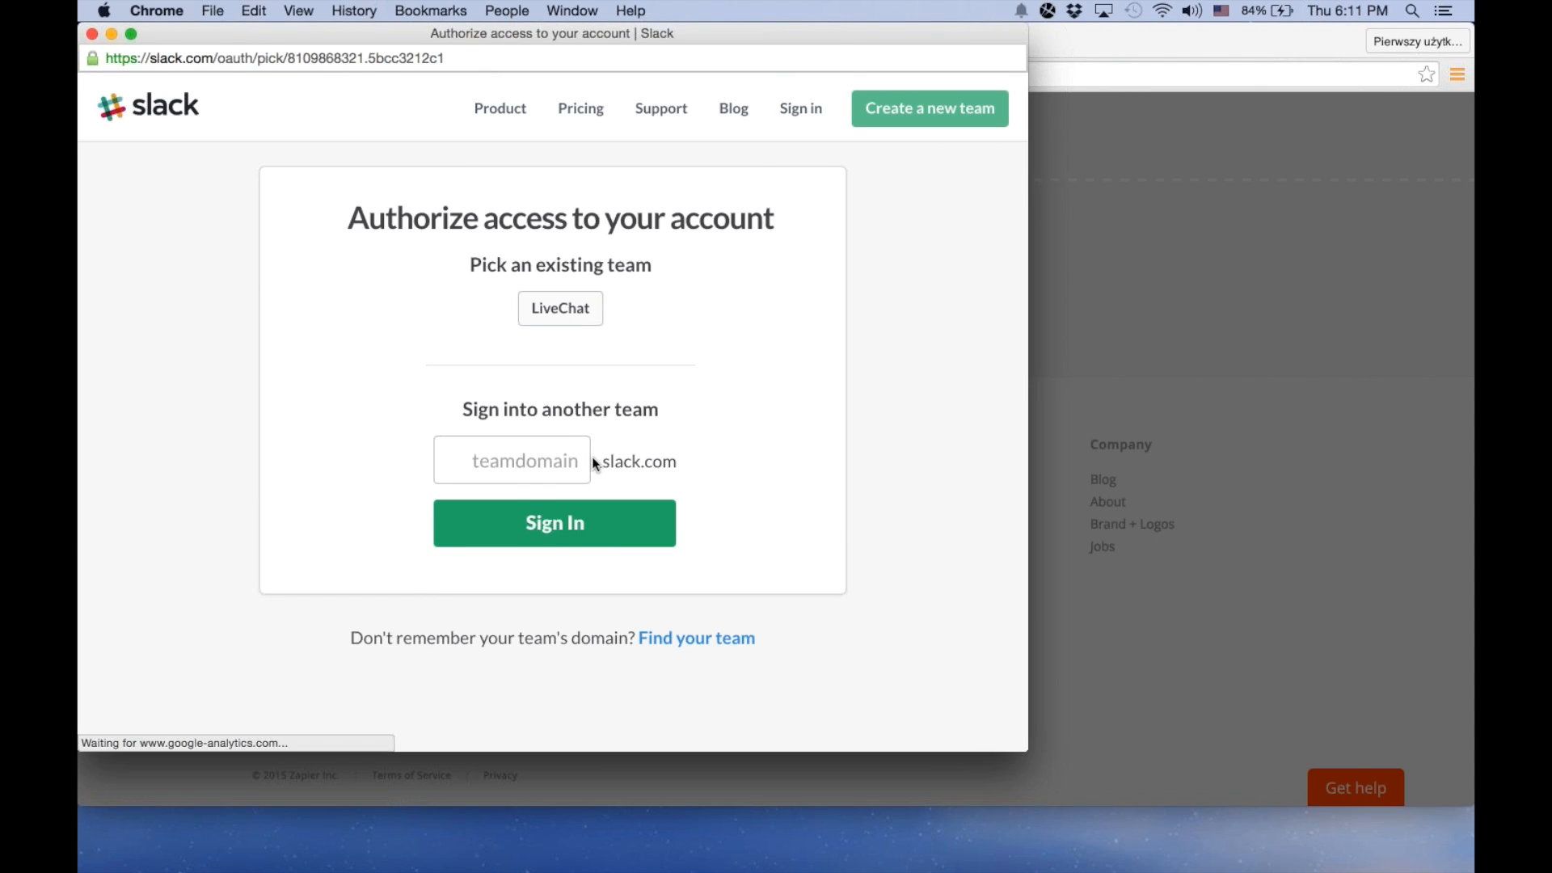
click(563, 308)
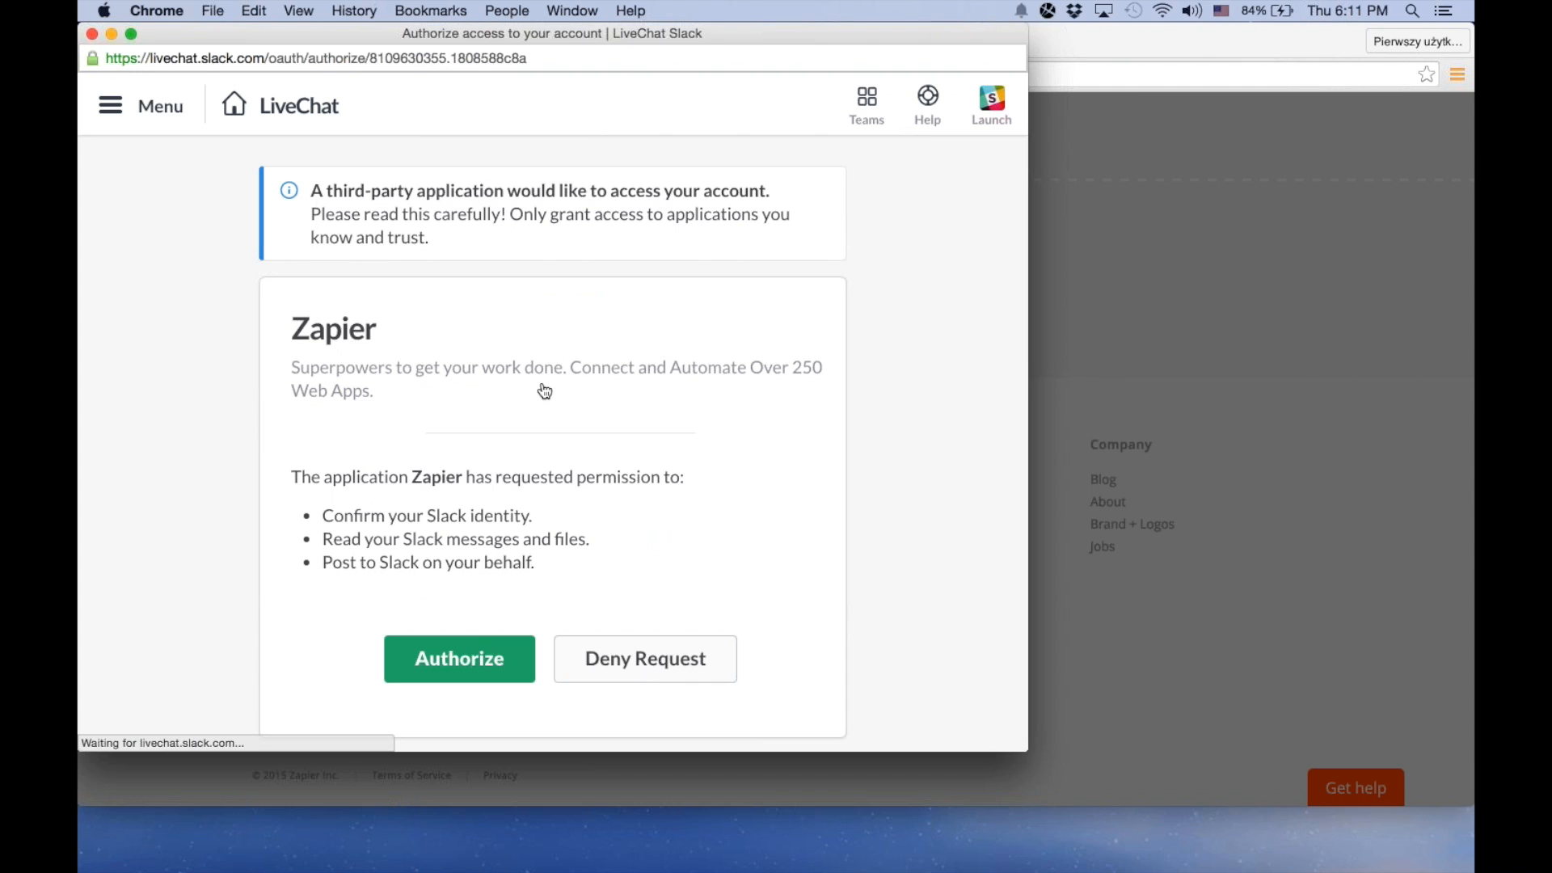
key(Return)
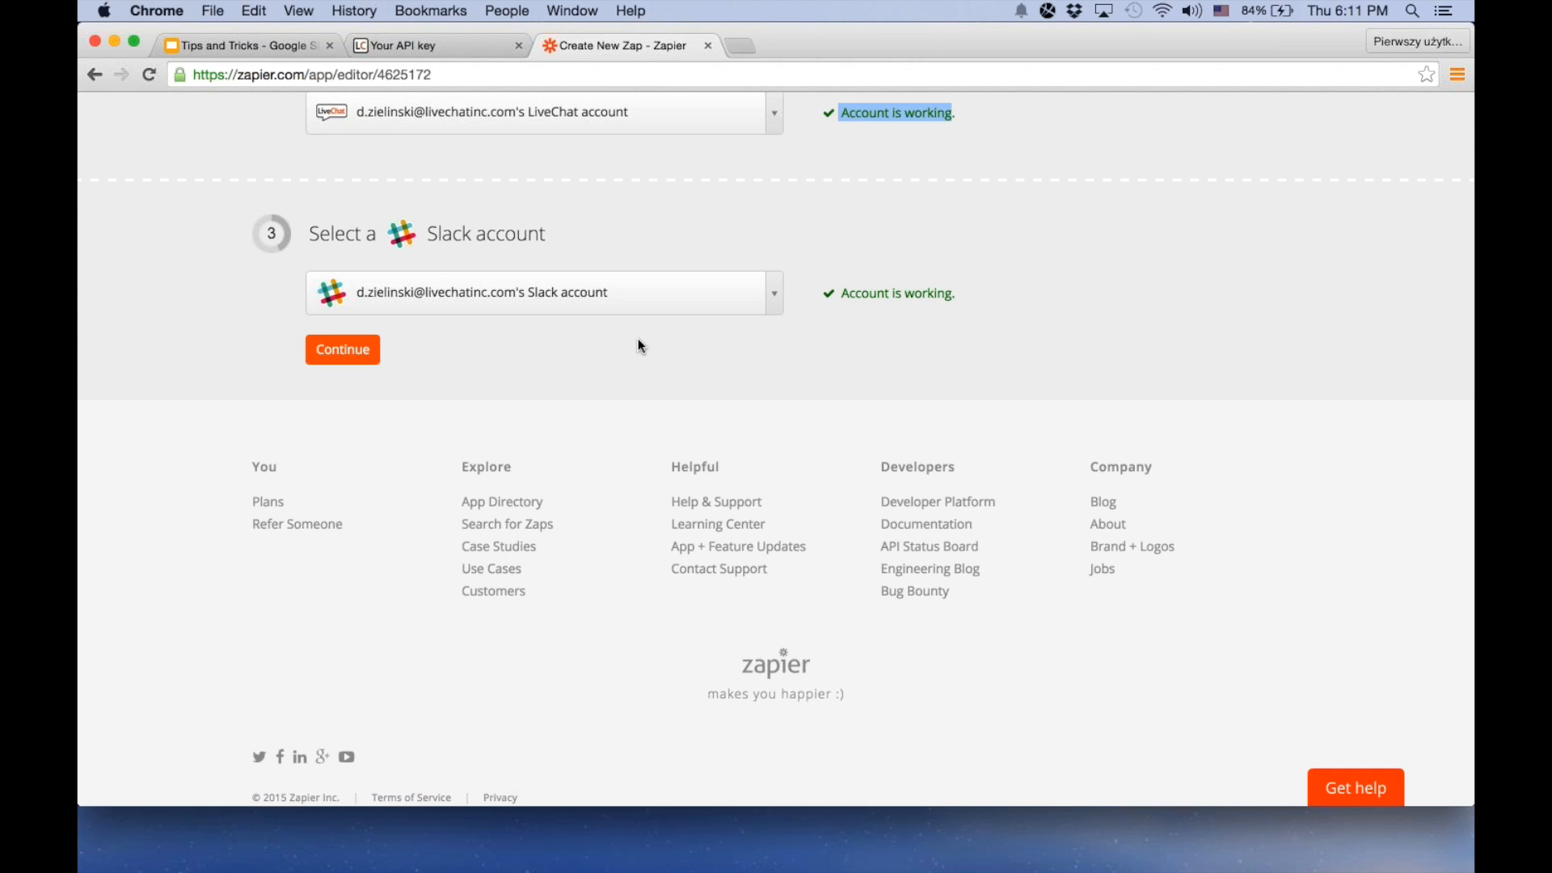
click(341, 352)
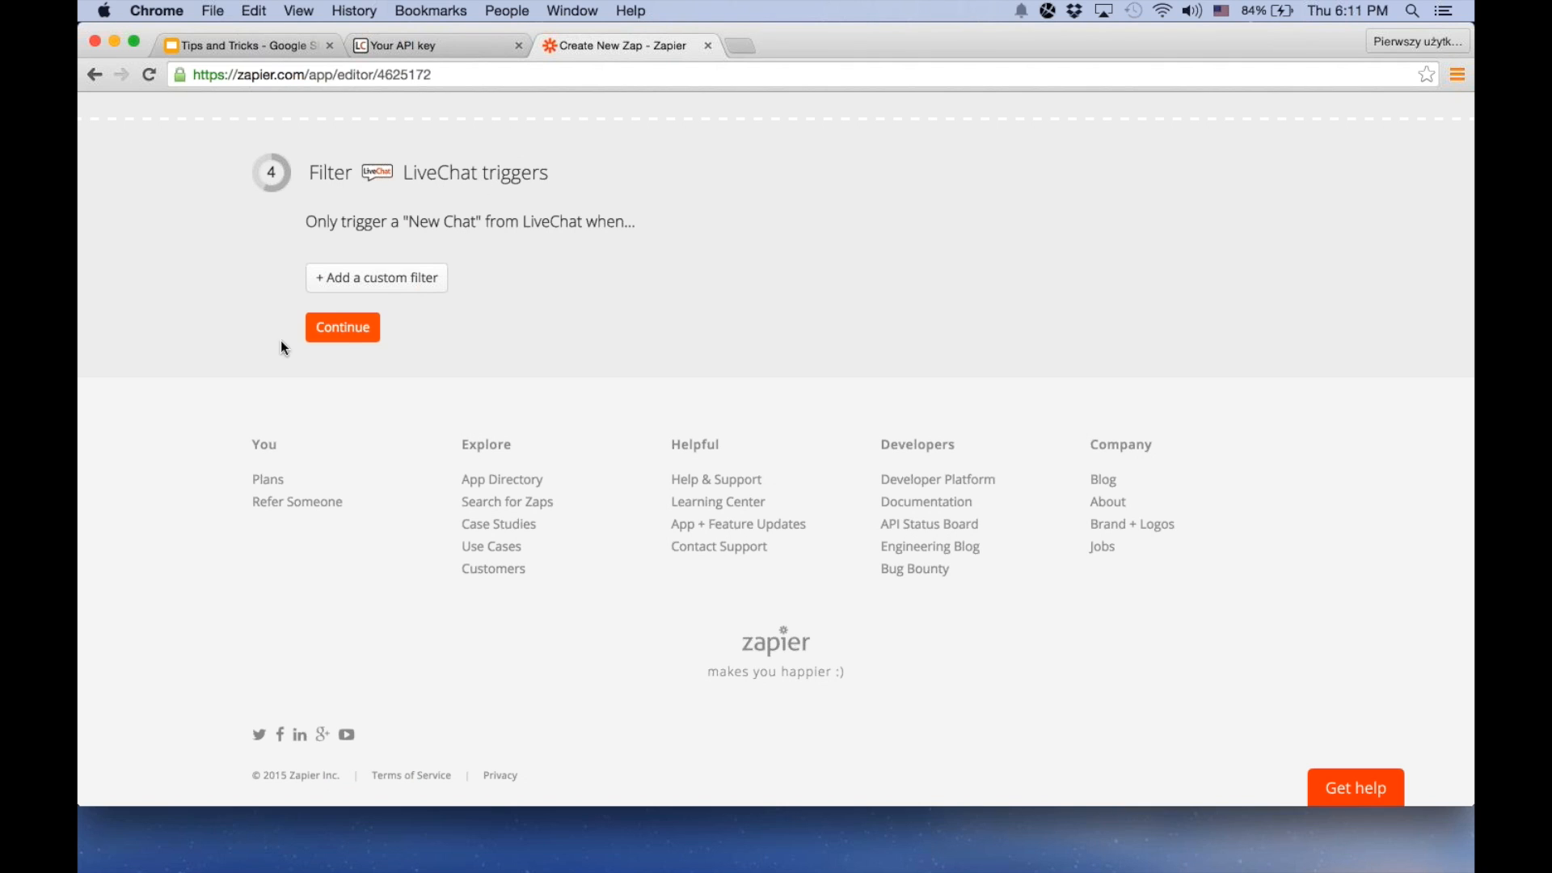
click(347, 328)
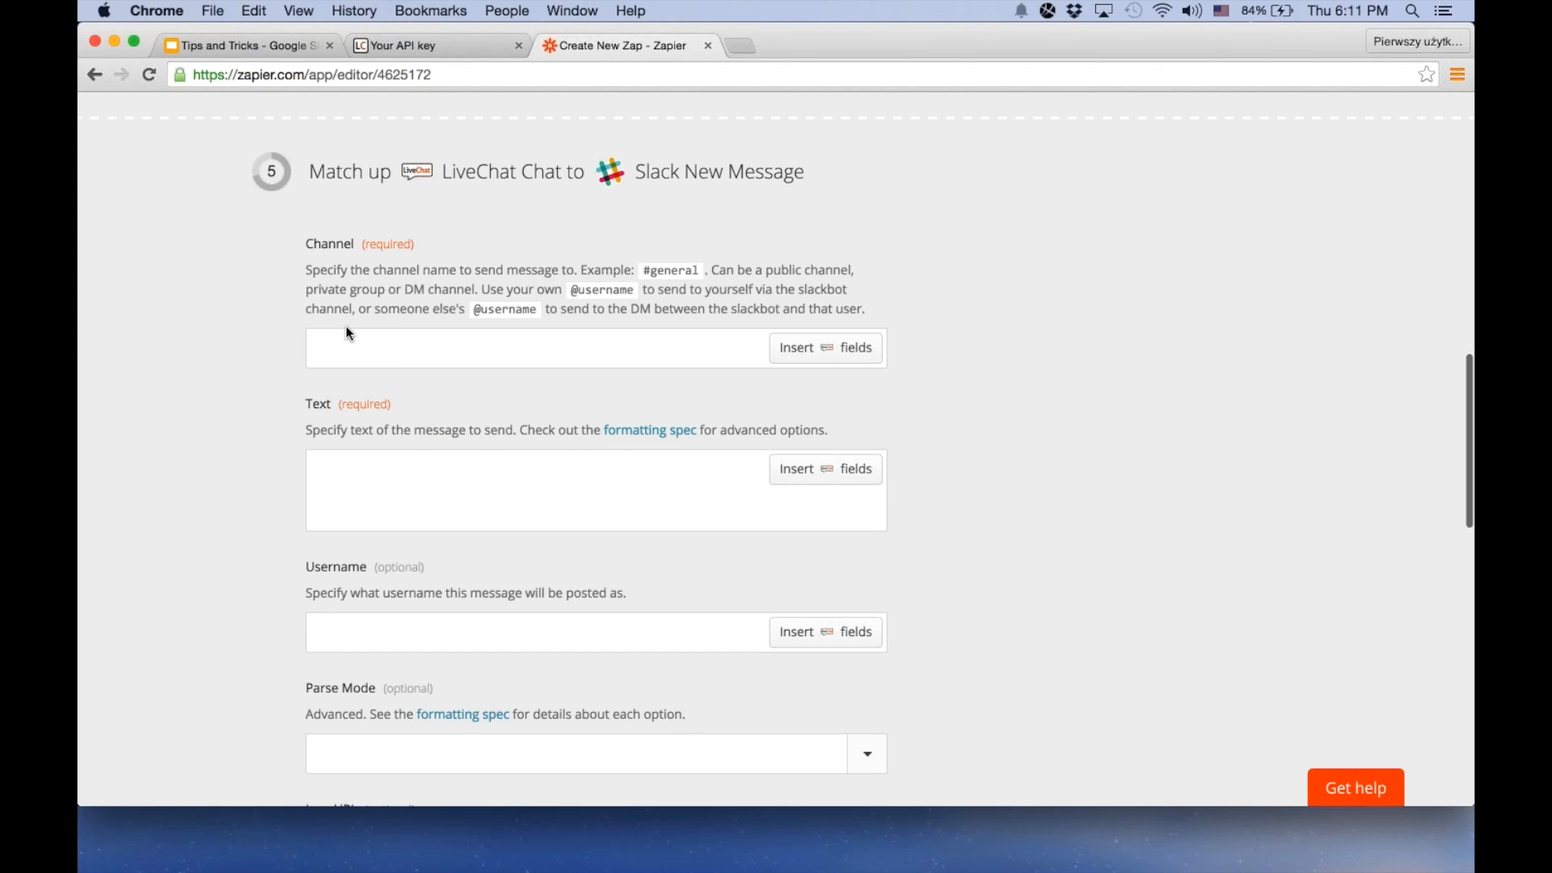
click(401, 365)
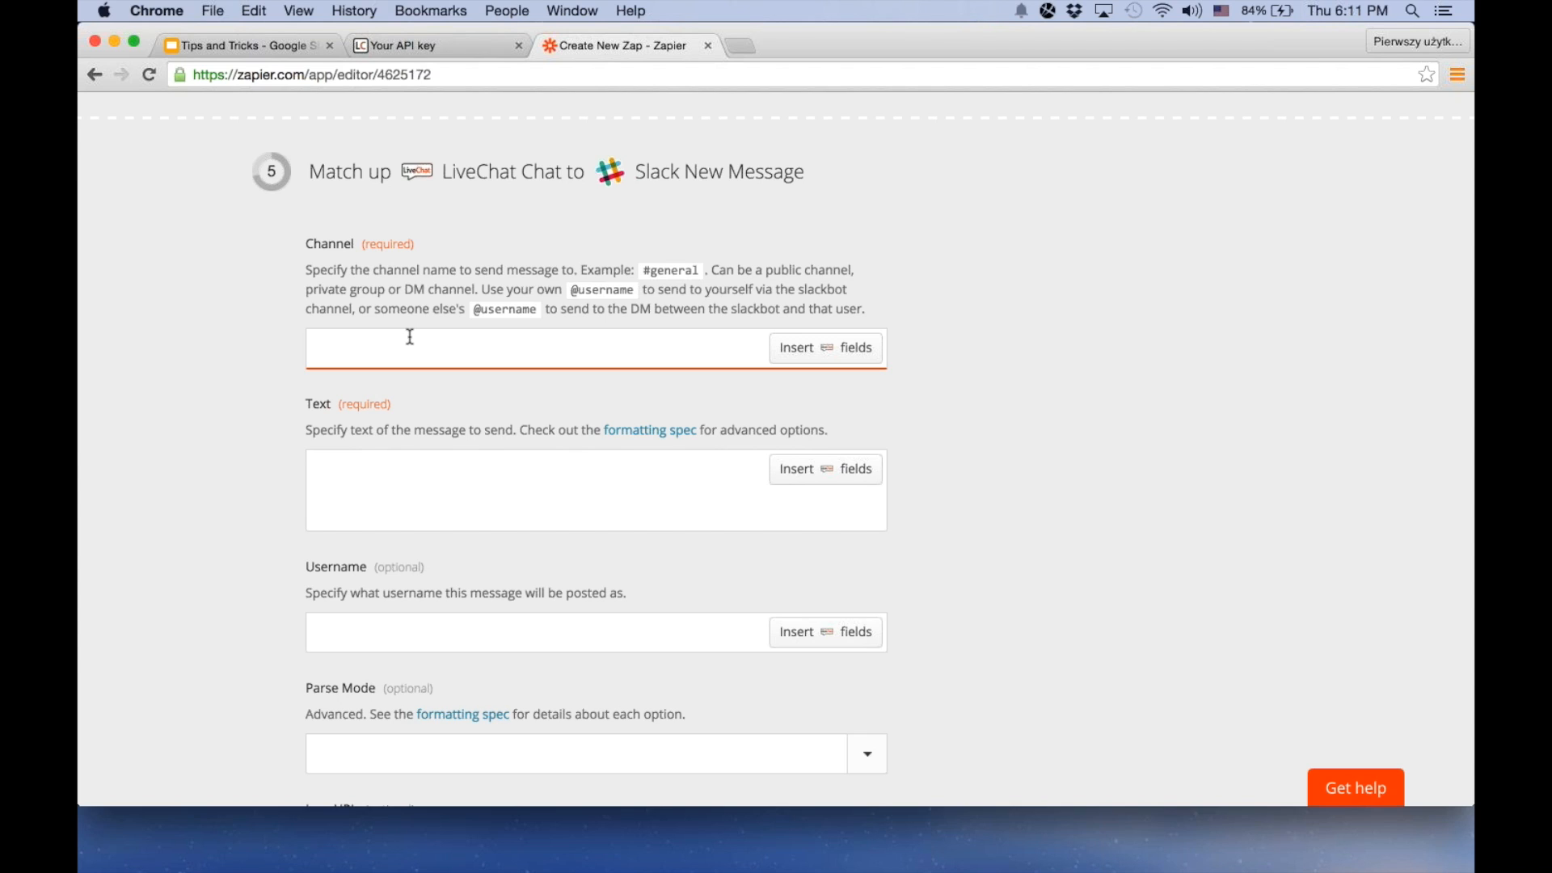
text(@)
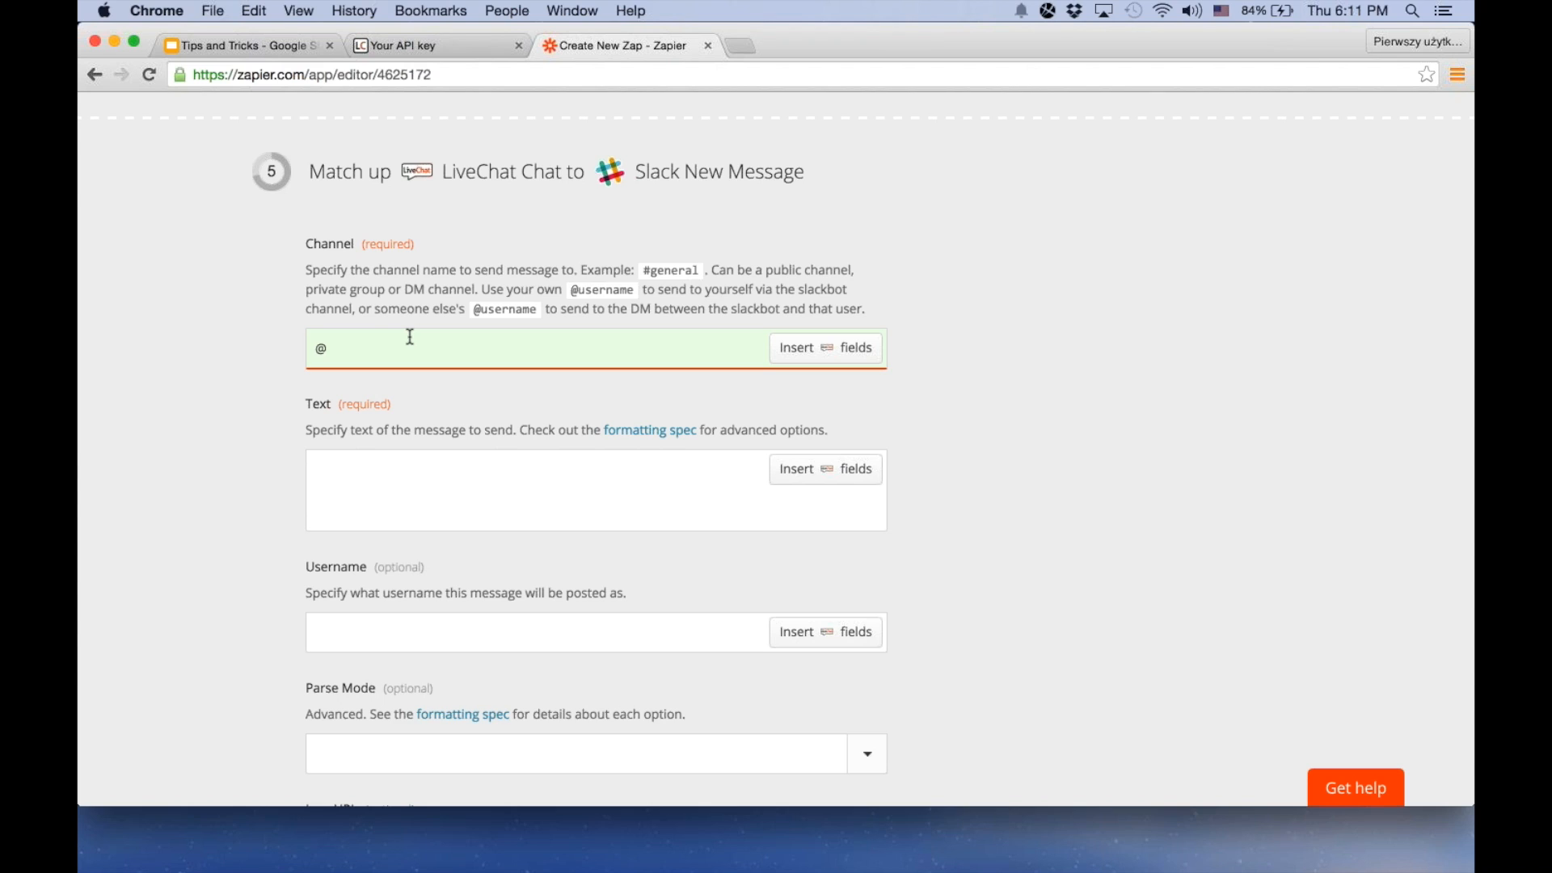
text(daniel)
key(Tab)
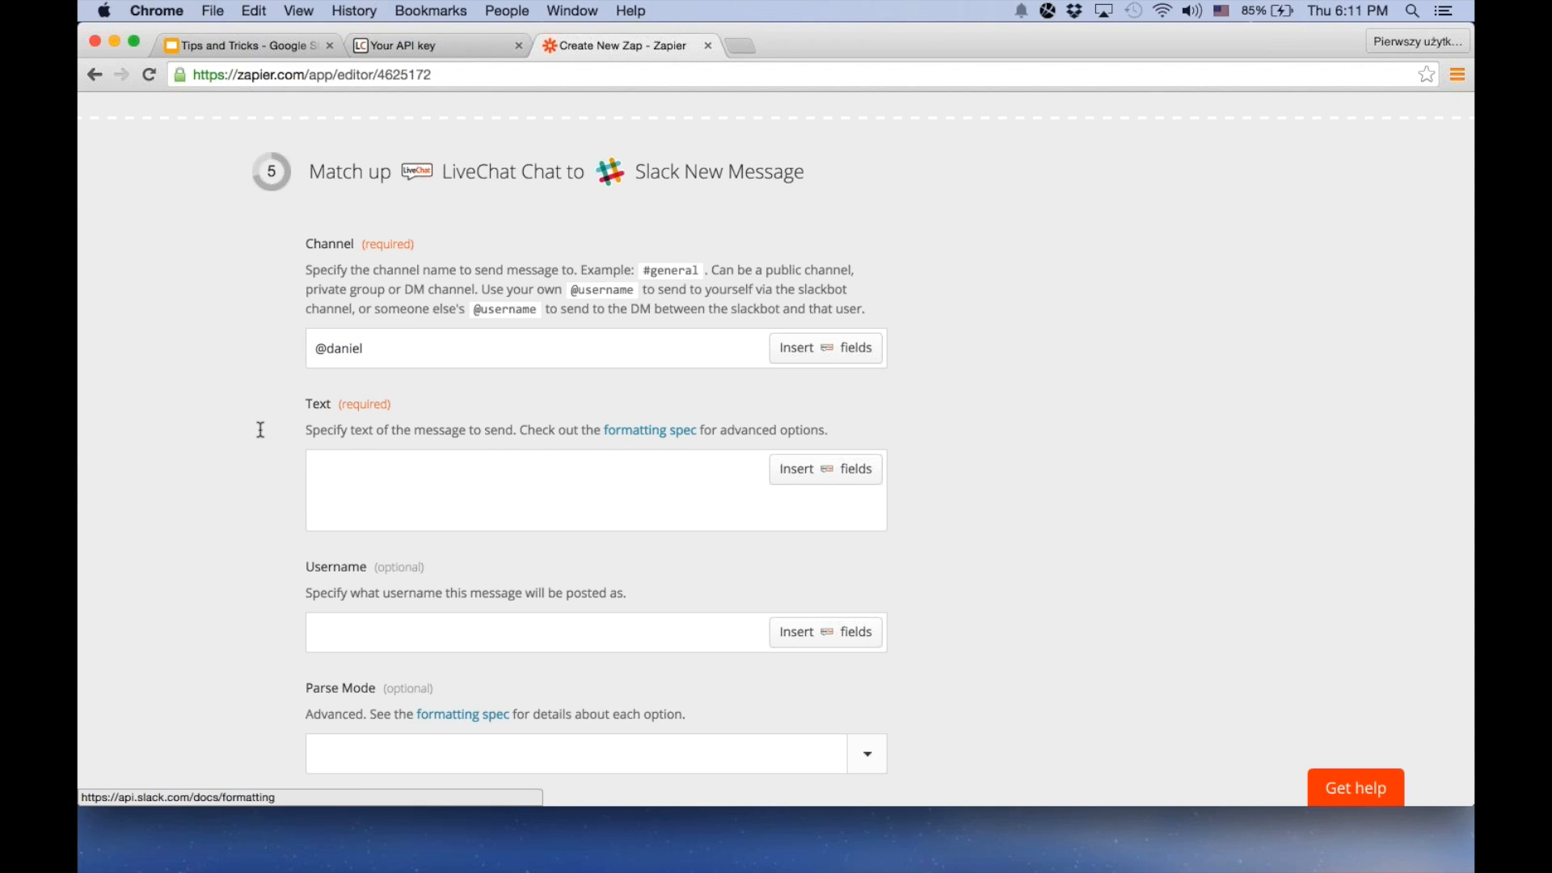
Set the Slack message text to "Hey, there's a new chat with" followed by LiveChat's Visitor name field and a period
click(610, 497)
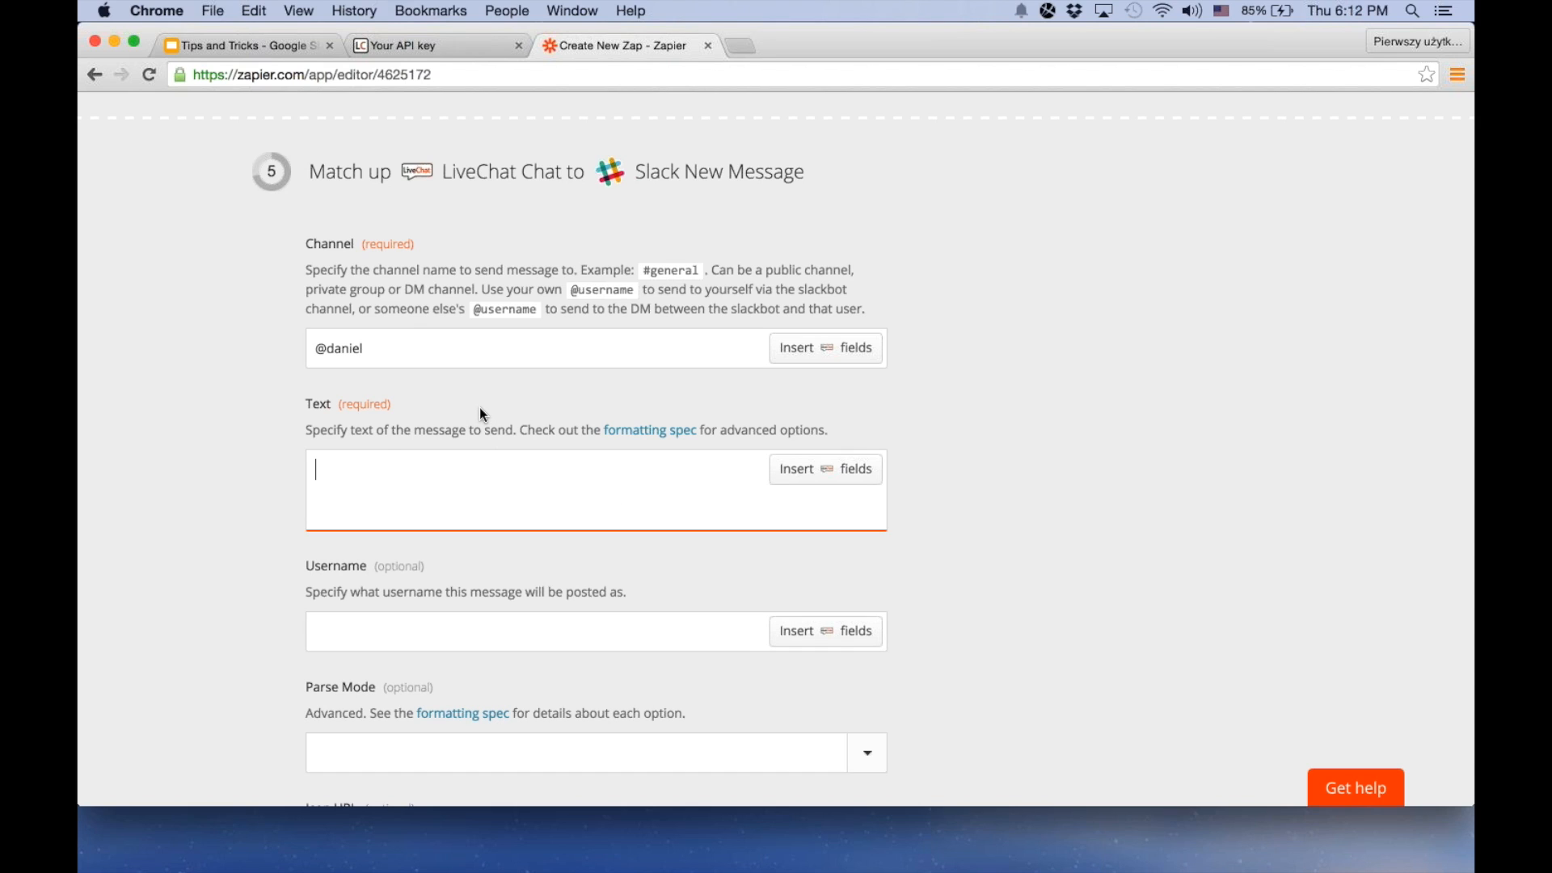
text(Hey, t)
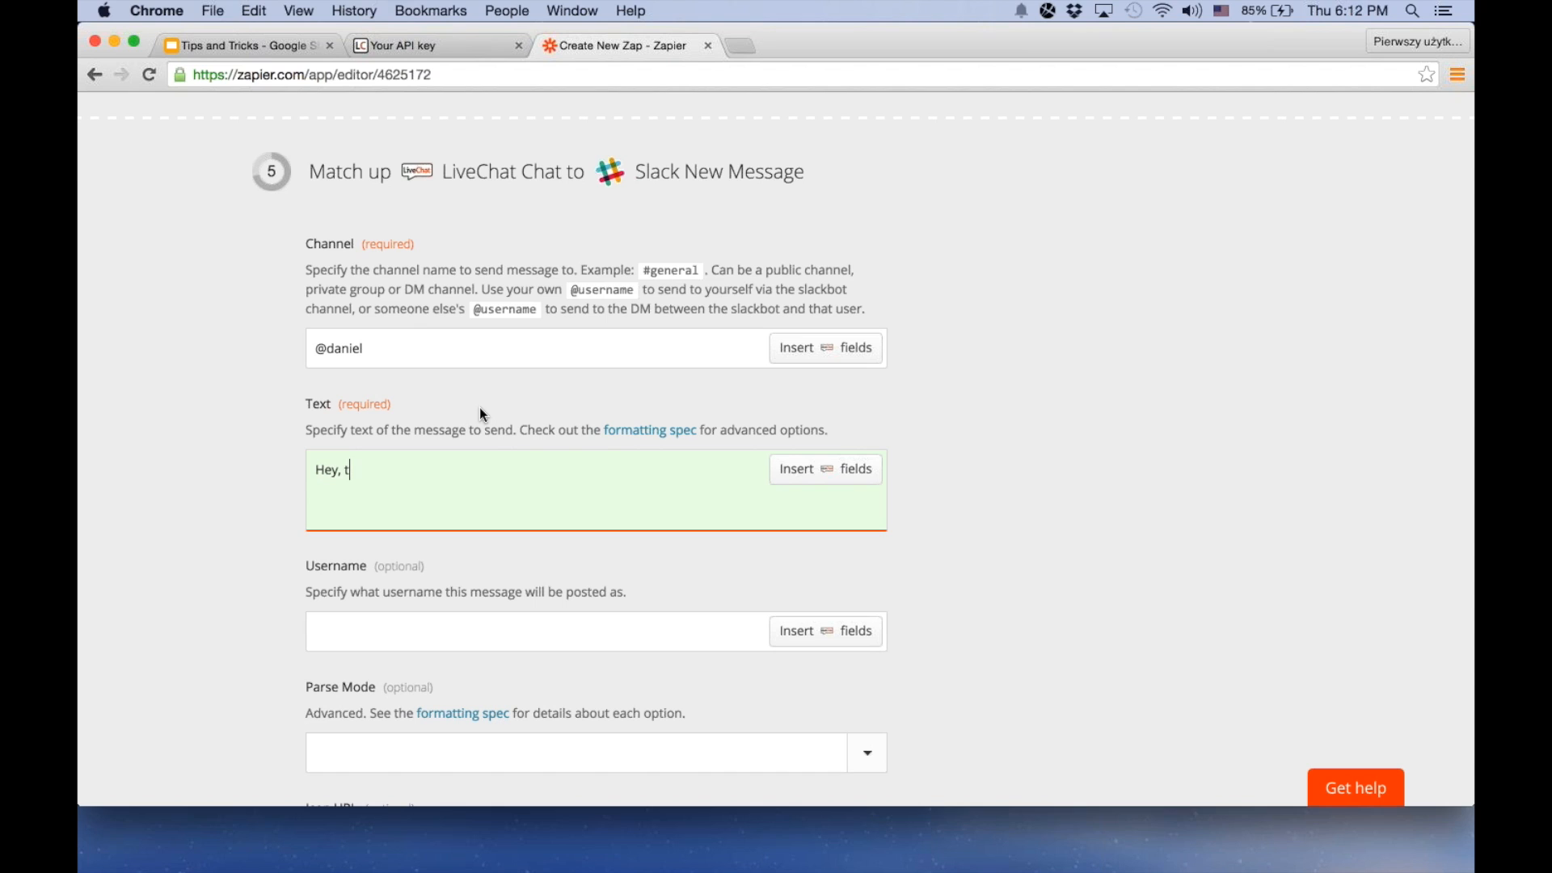
text(here's a new chat with)
click(832, 454)
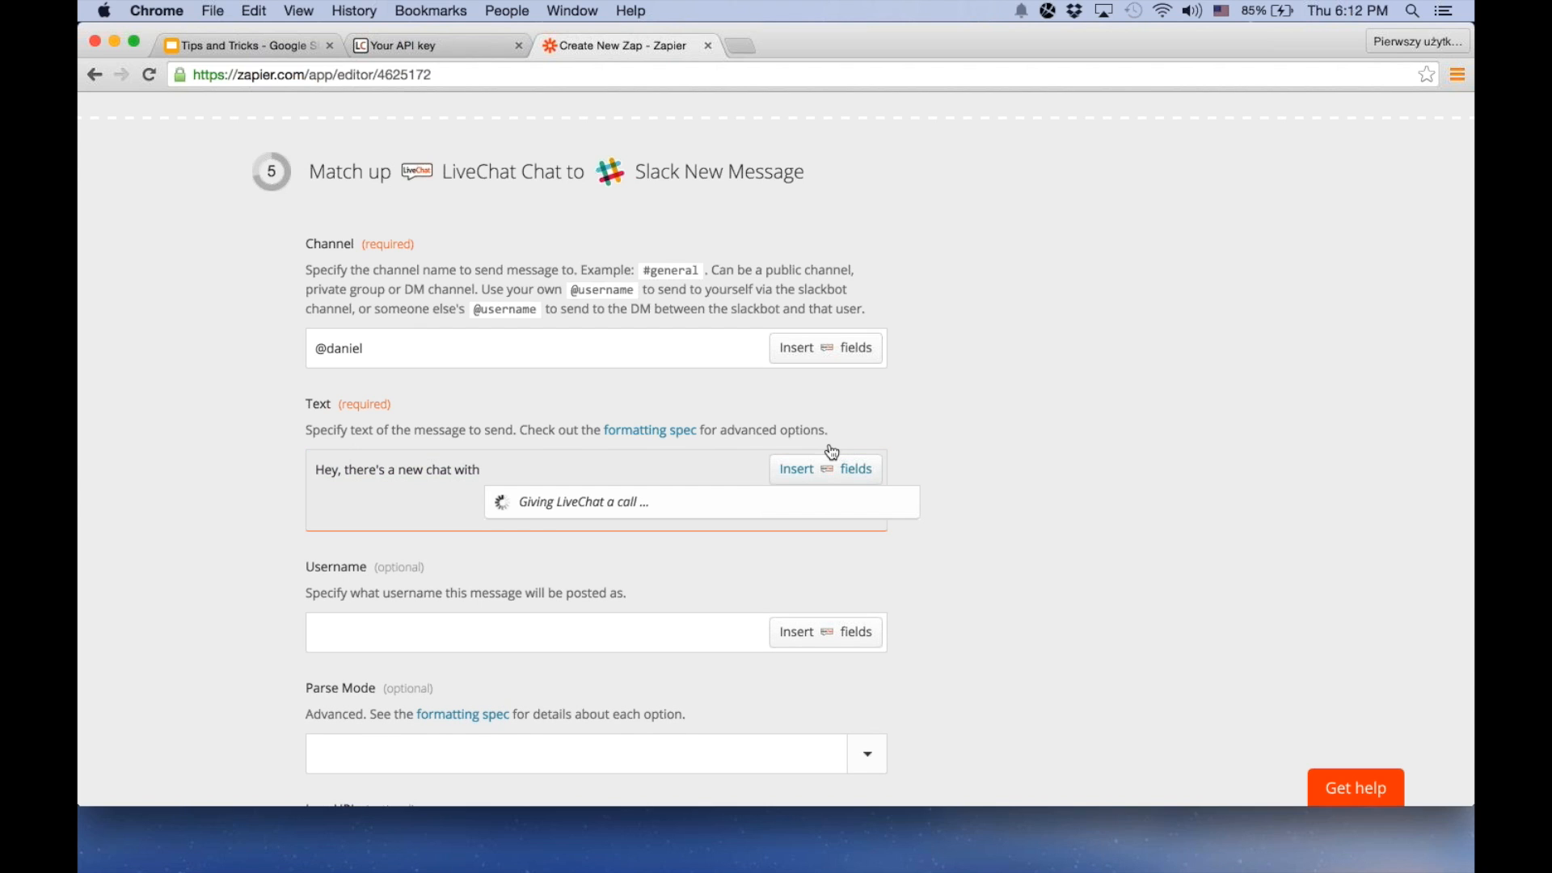
click(611, 543)
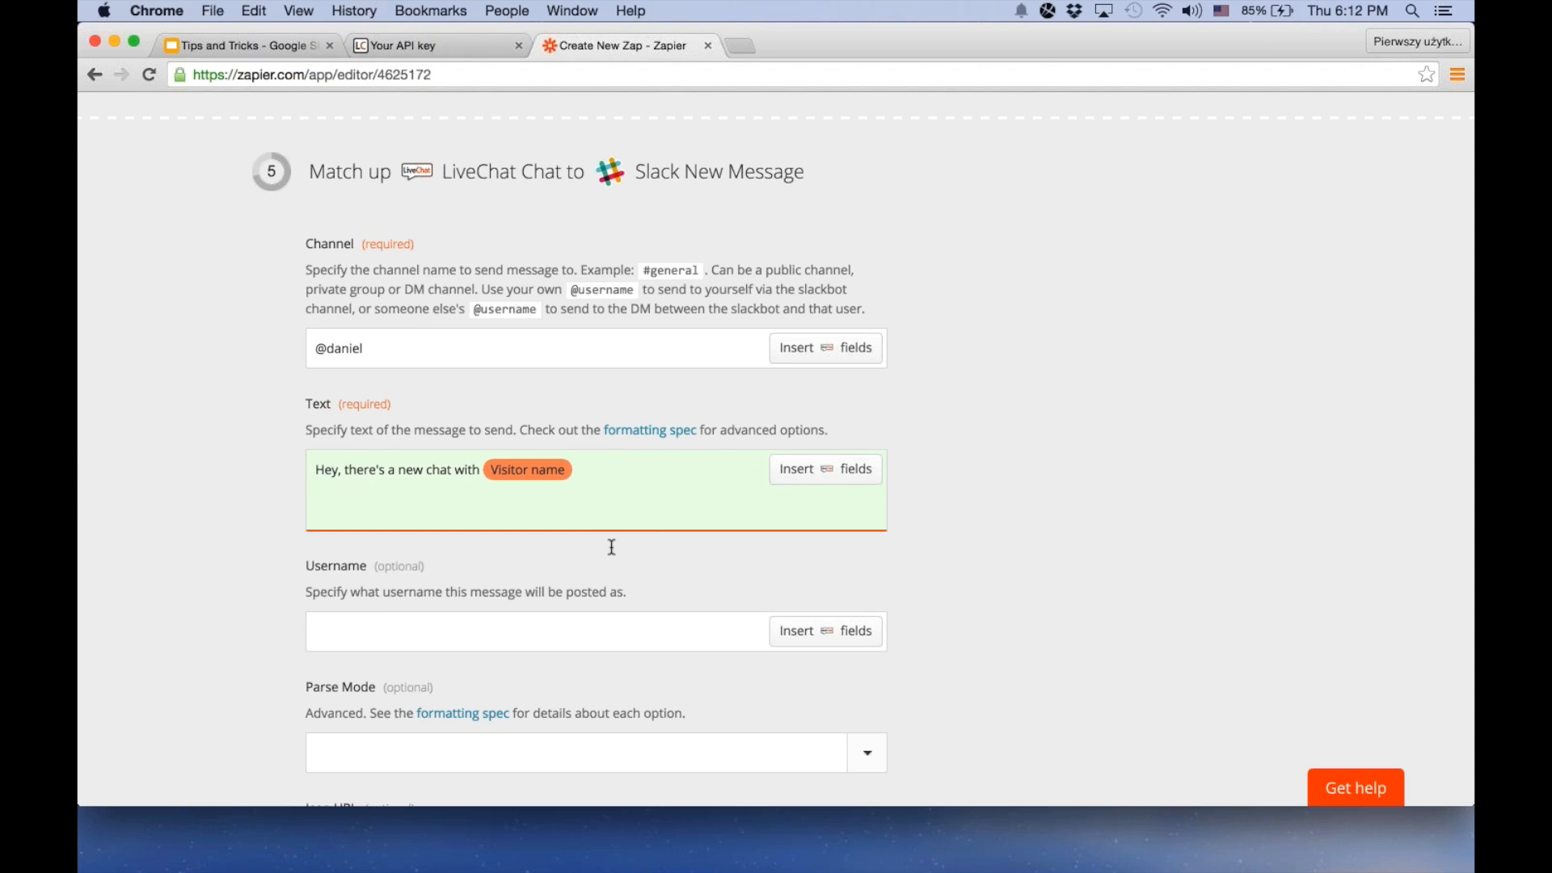
text(.)
Leave the optional message fields empty, continue to the Zap test and test the LiveChat trigger
scroll(729, 512, down, 2)
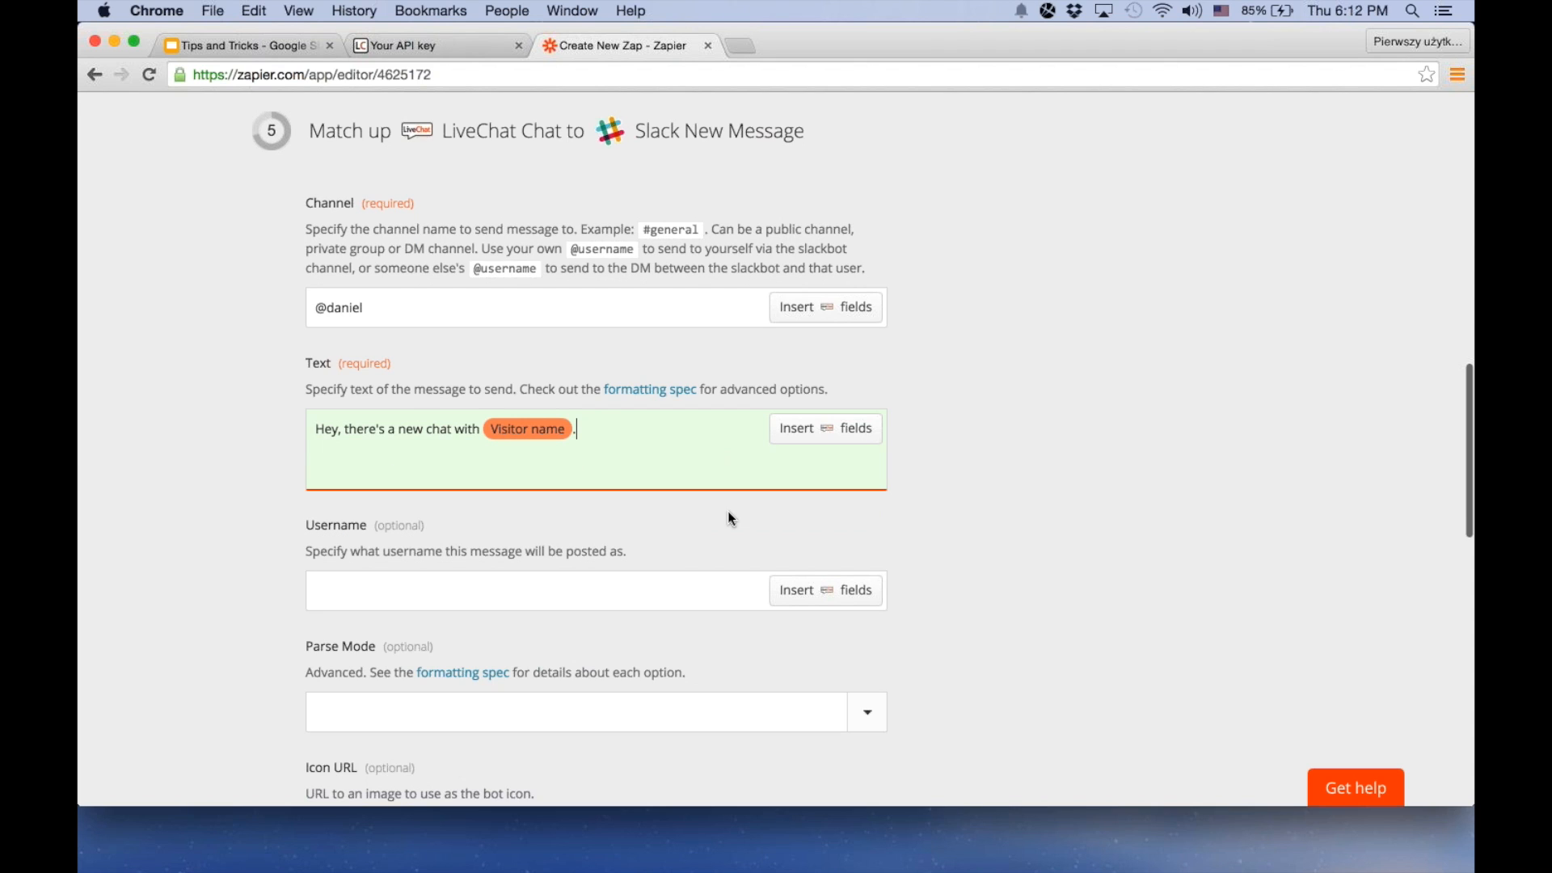
scroll(728, 519, down, 2)
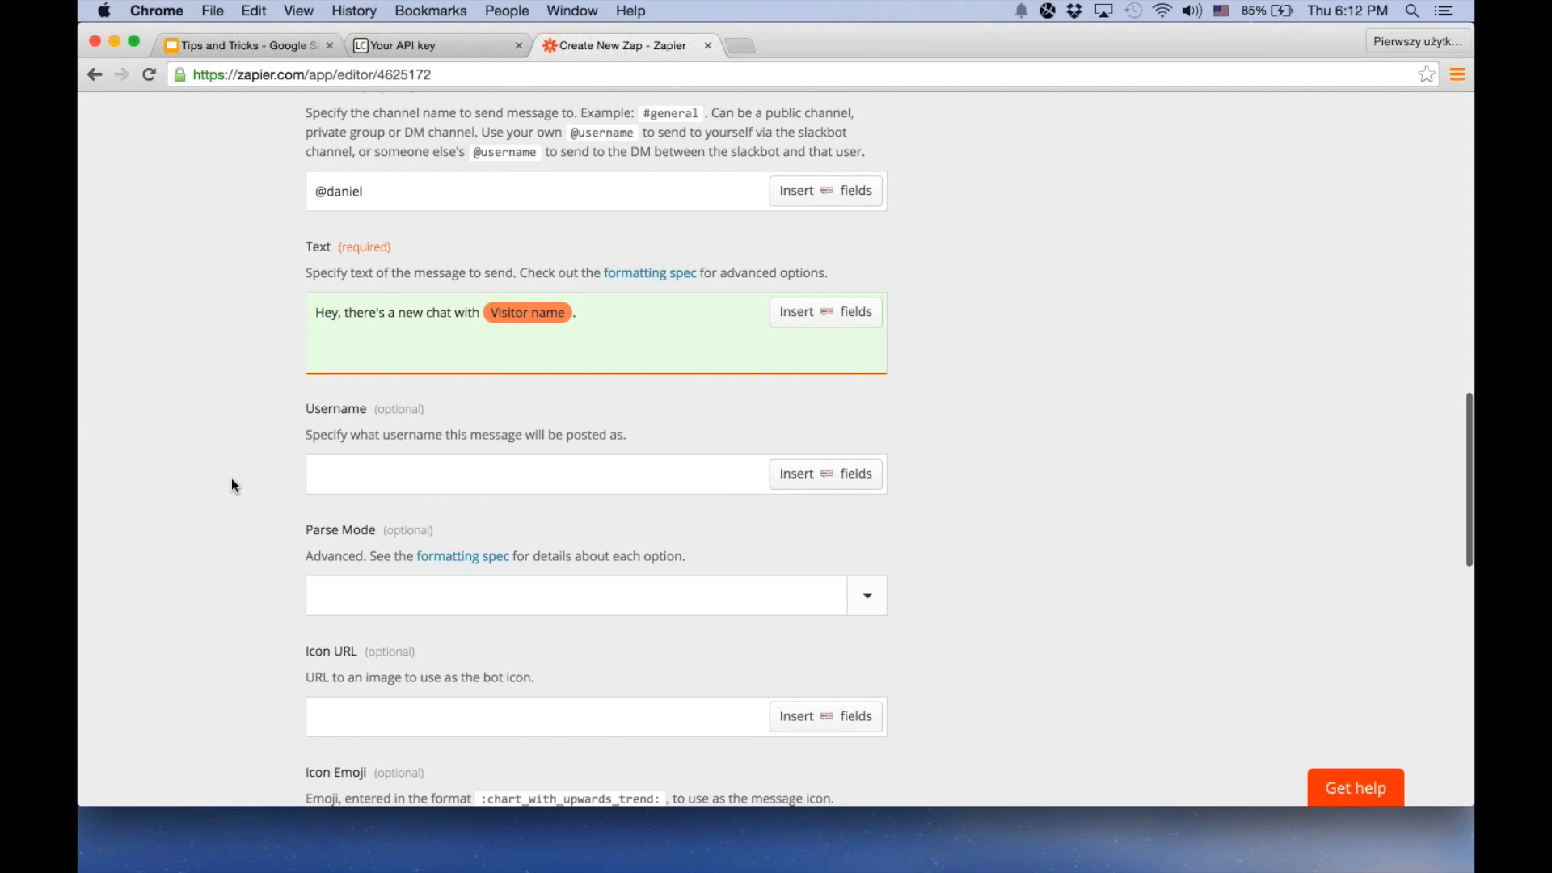
scroll(234, 485, down, 5)
scroll(232, 485, down, 8)
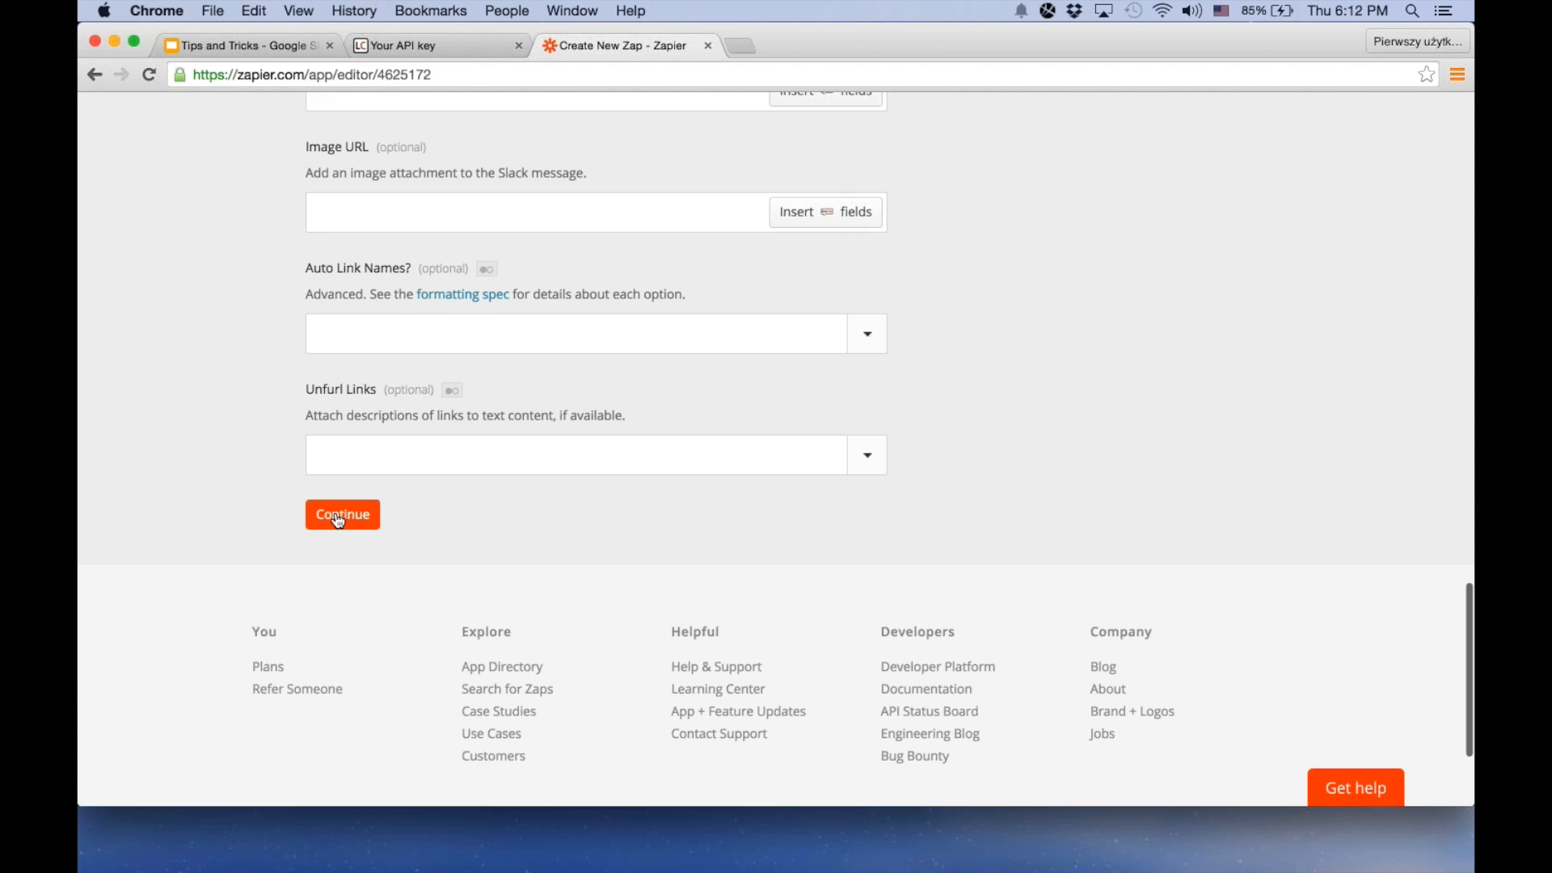
click(341, 516)
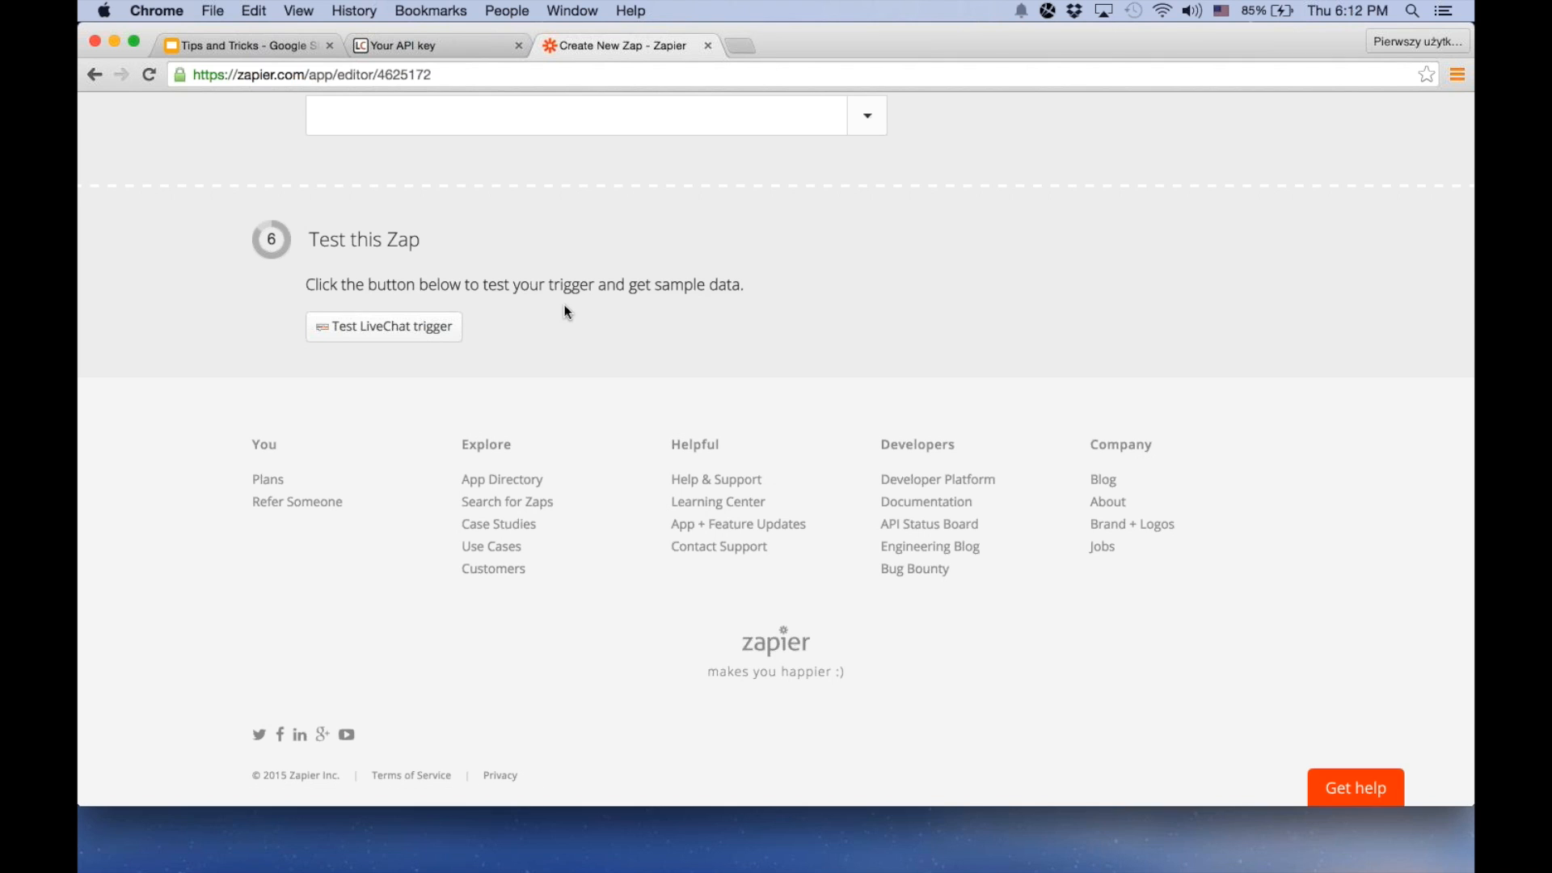
scroll(389, 342, up, 1)
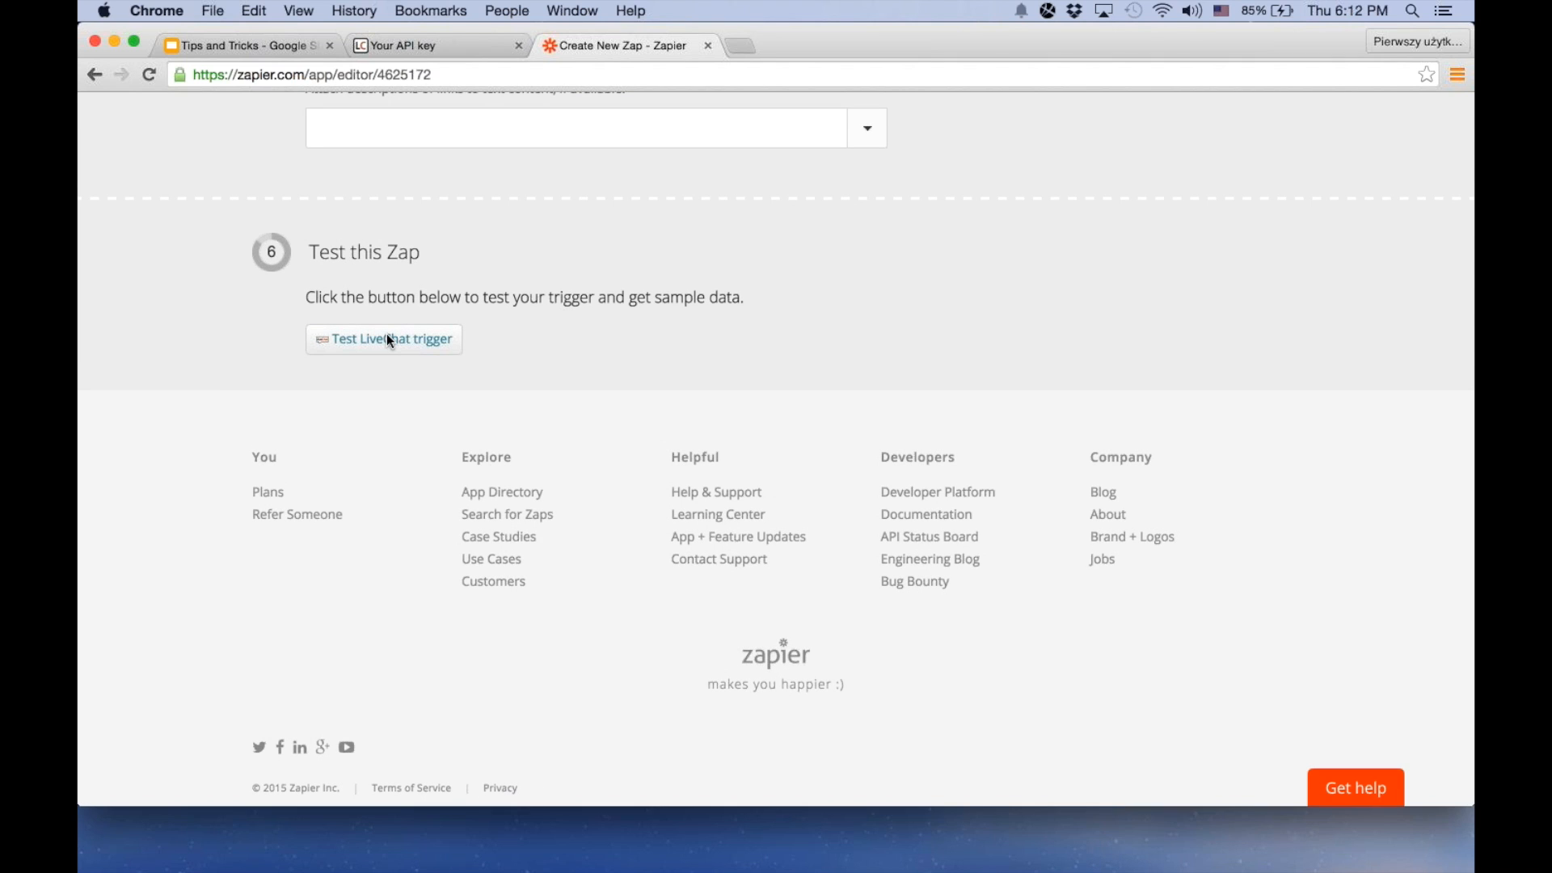
click(388, 335)
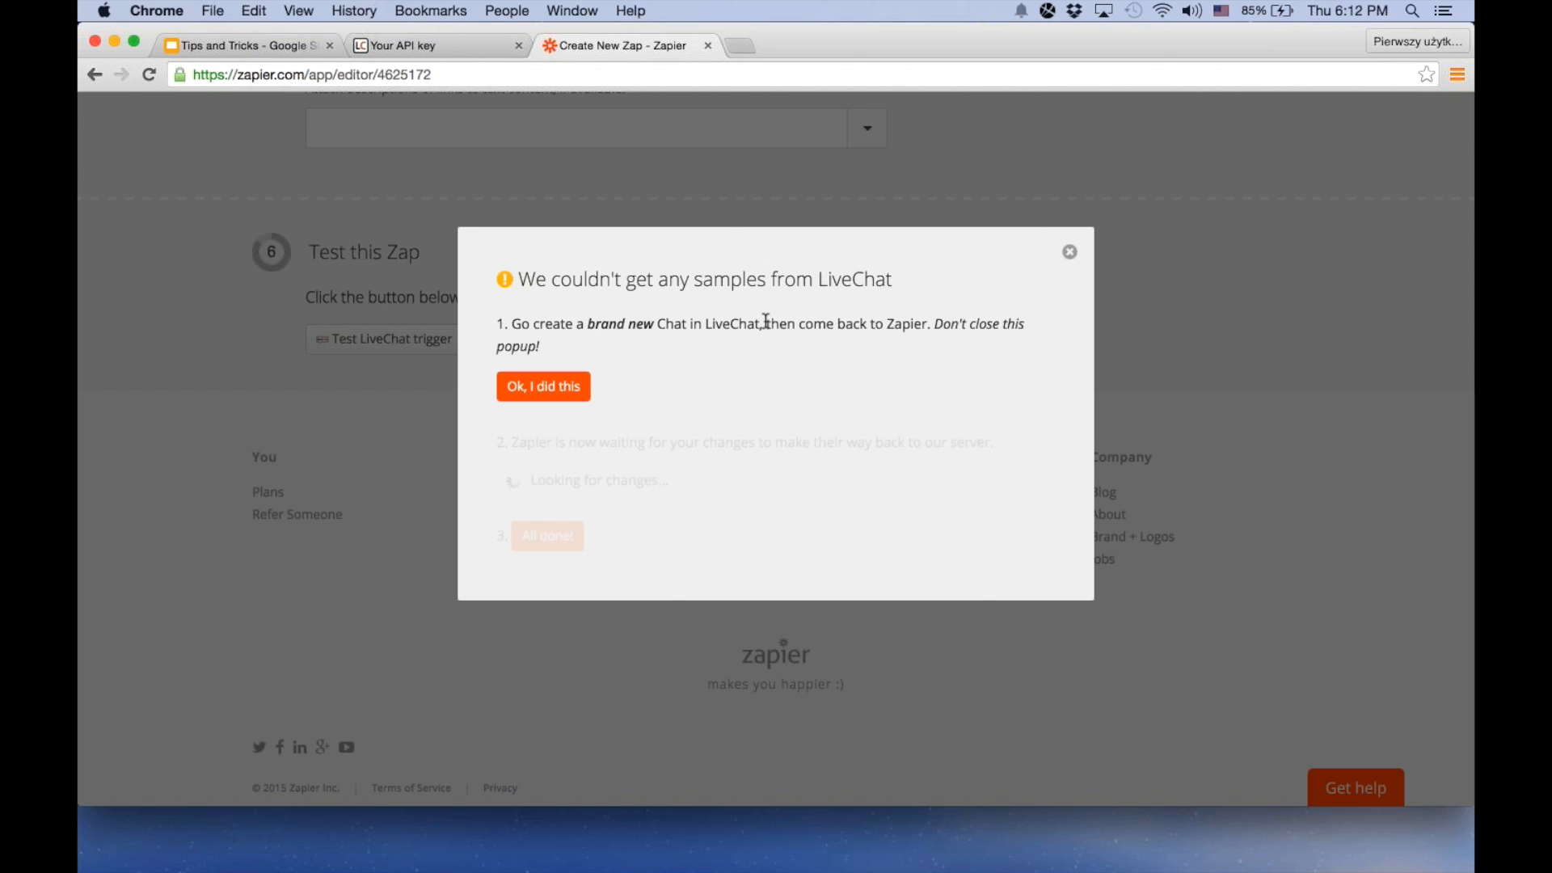
Open the chat window's sample page from LiveChat's website settings and start a new chat as a visitor
click(439, 47)
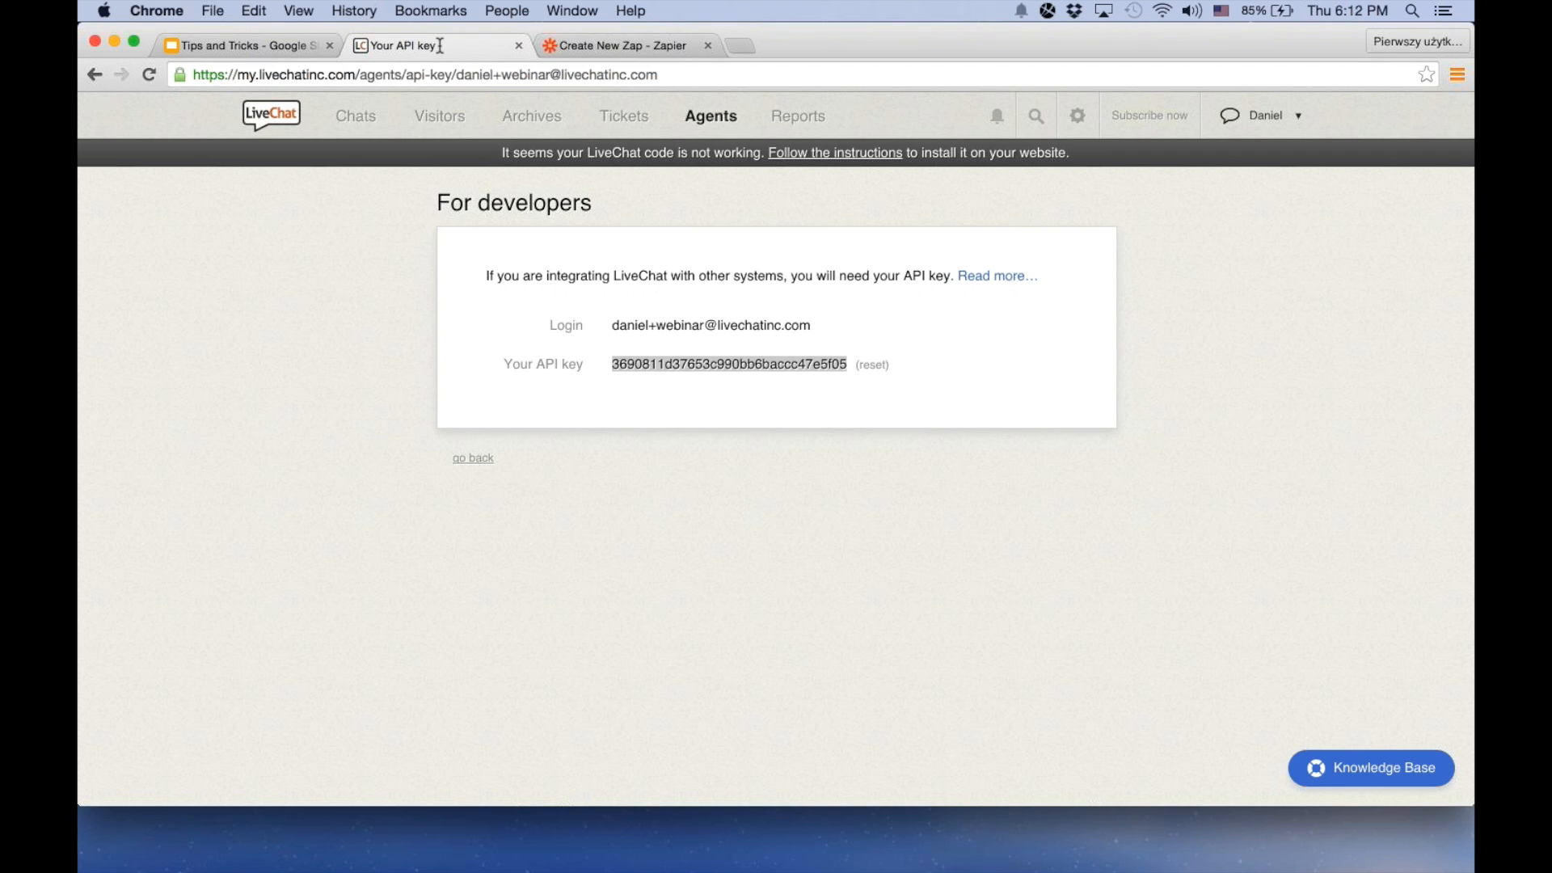
click(1088, 120)
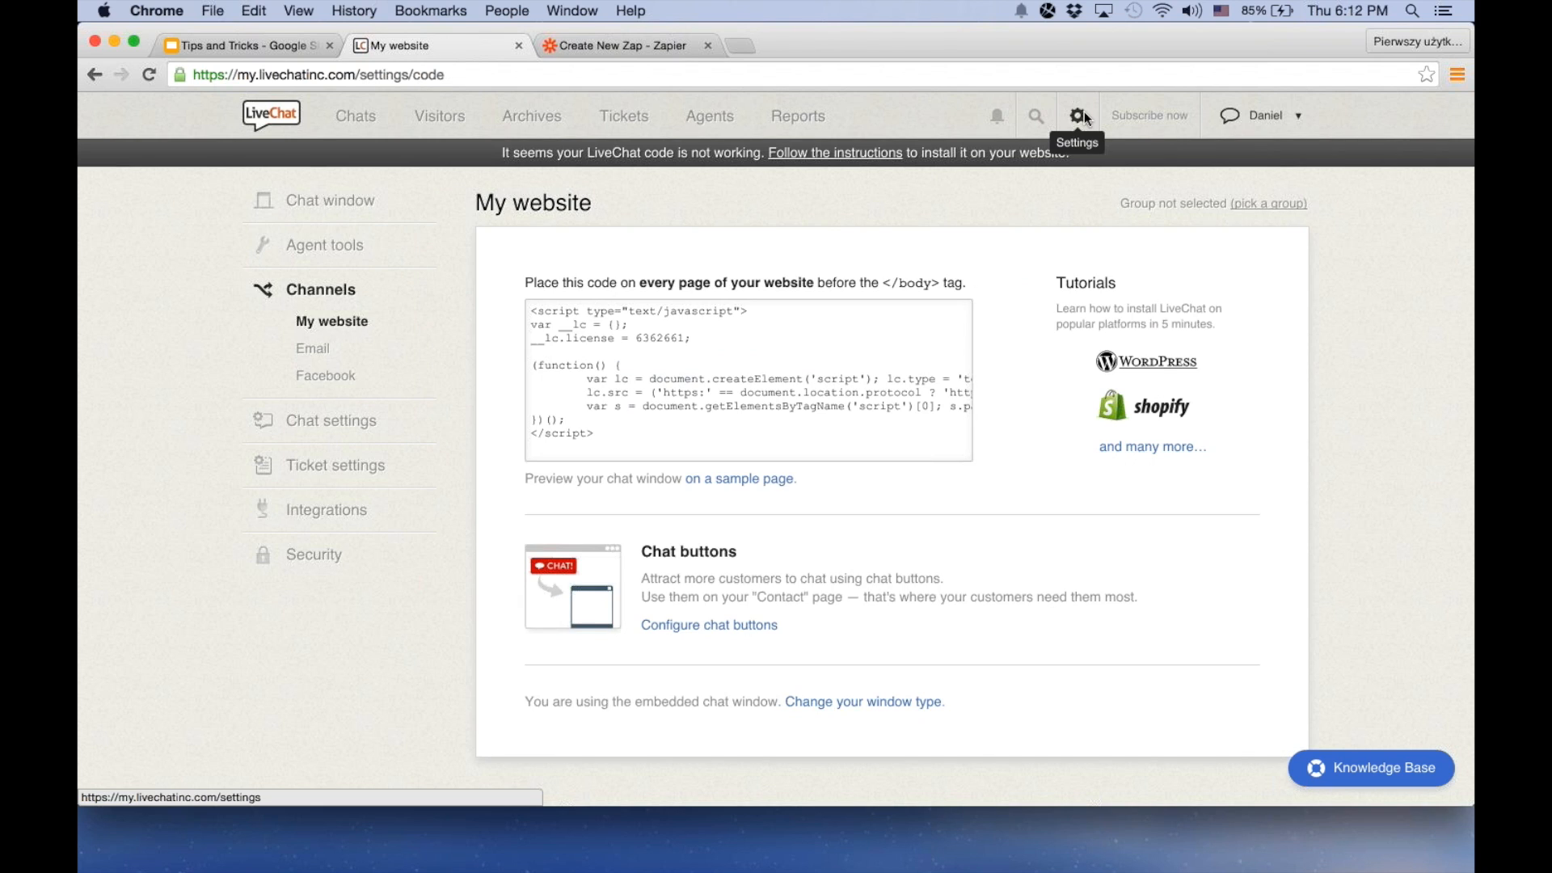
click(744, 478)
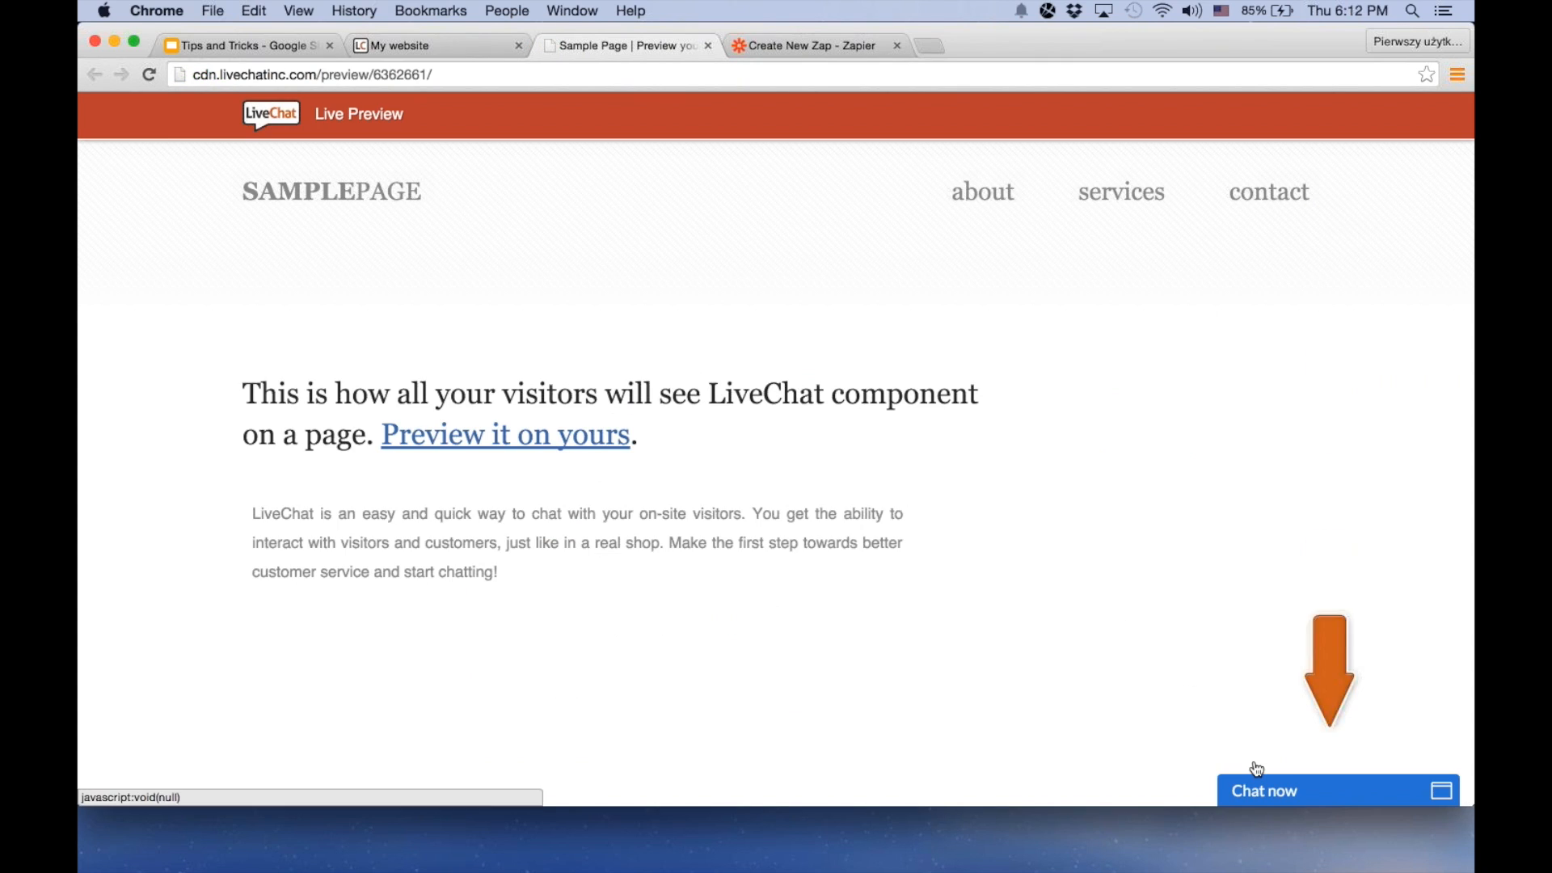
click(1255, 769)
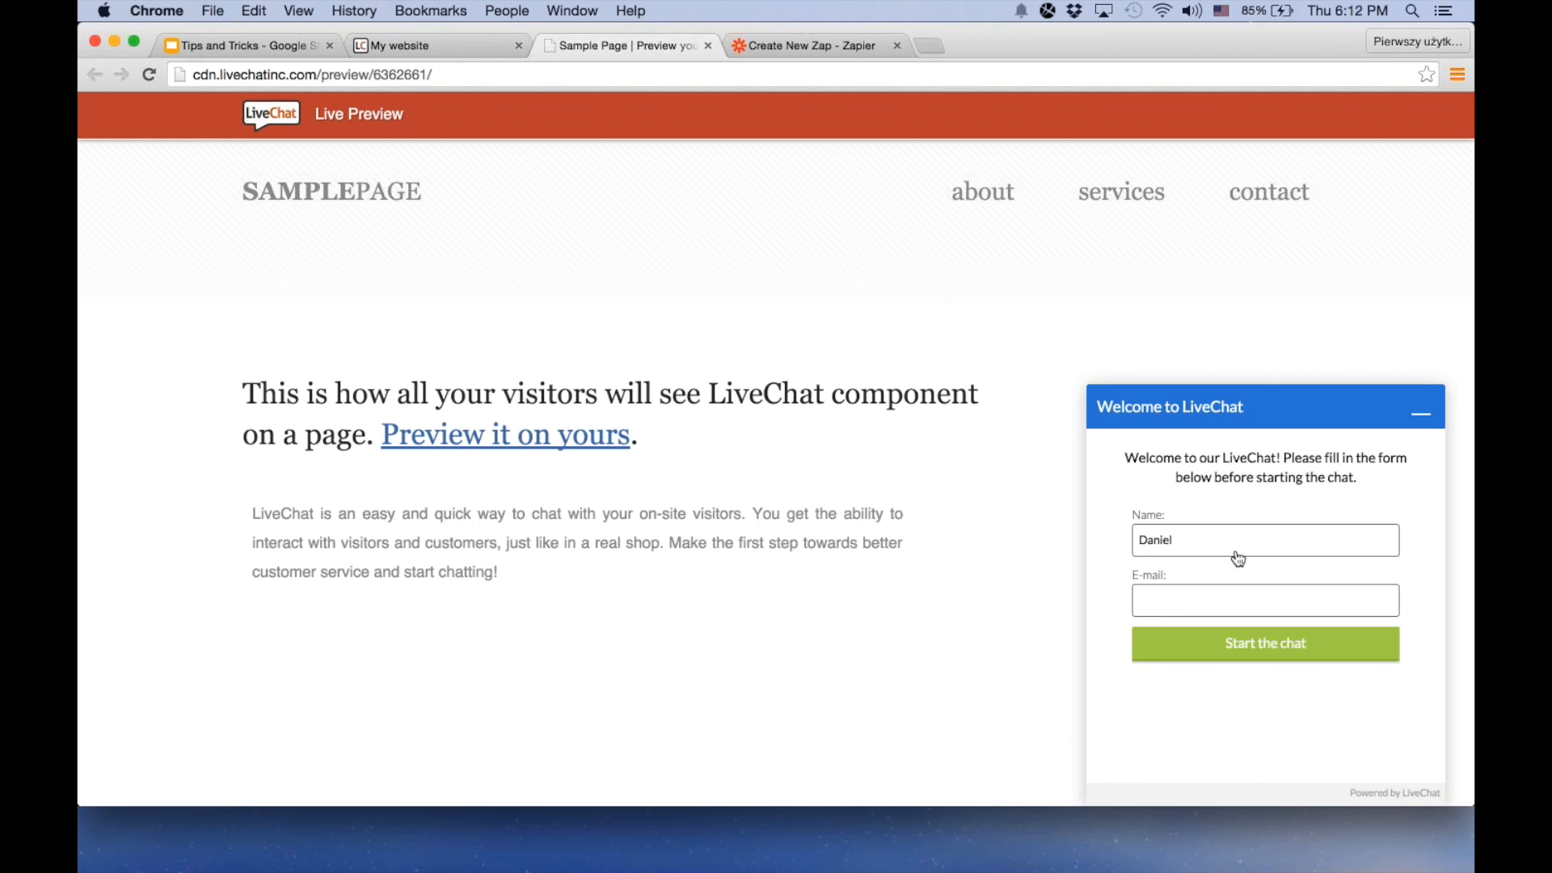
click(1216, 651)
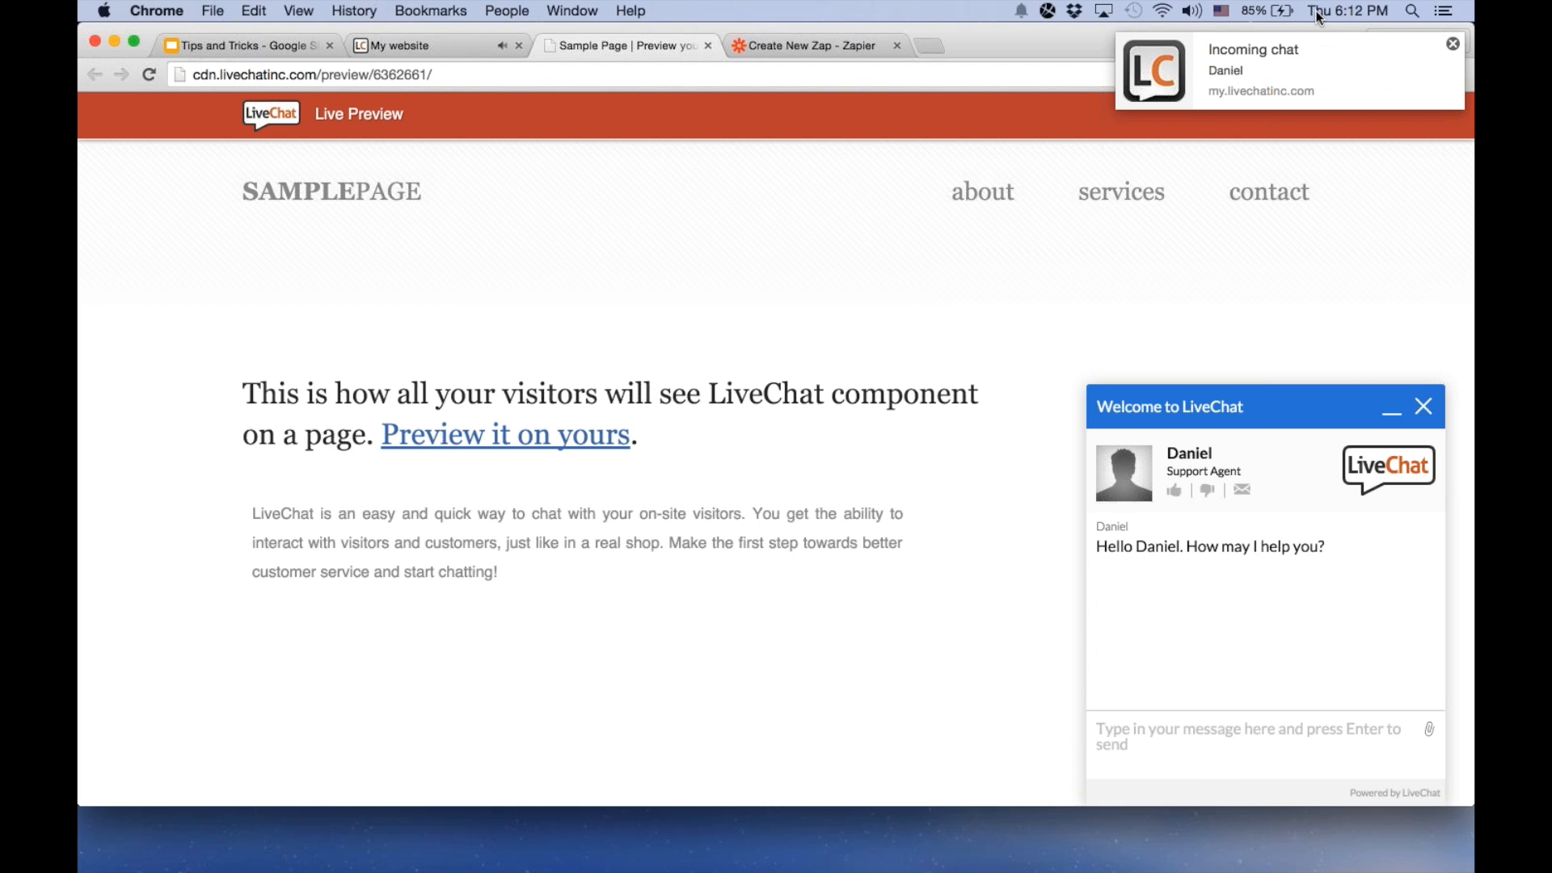
click(443, 45)
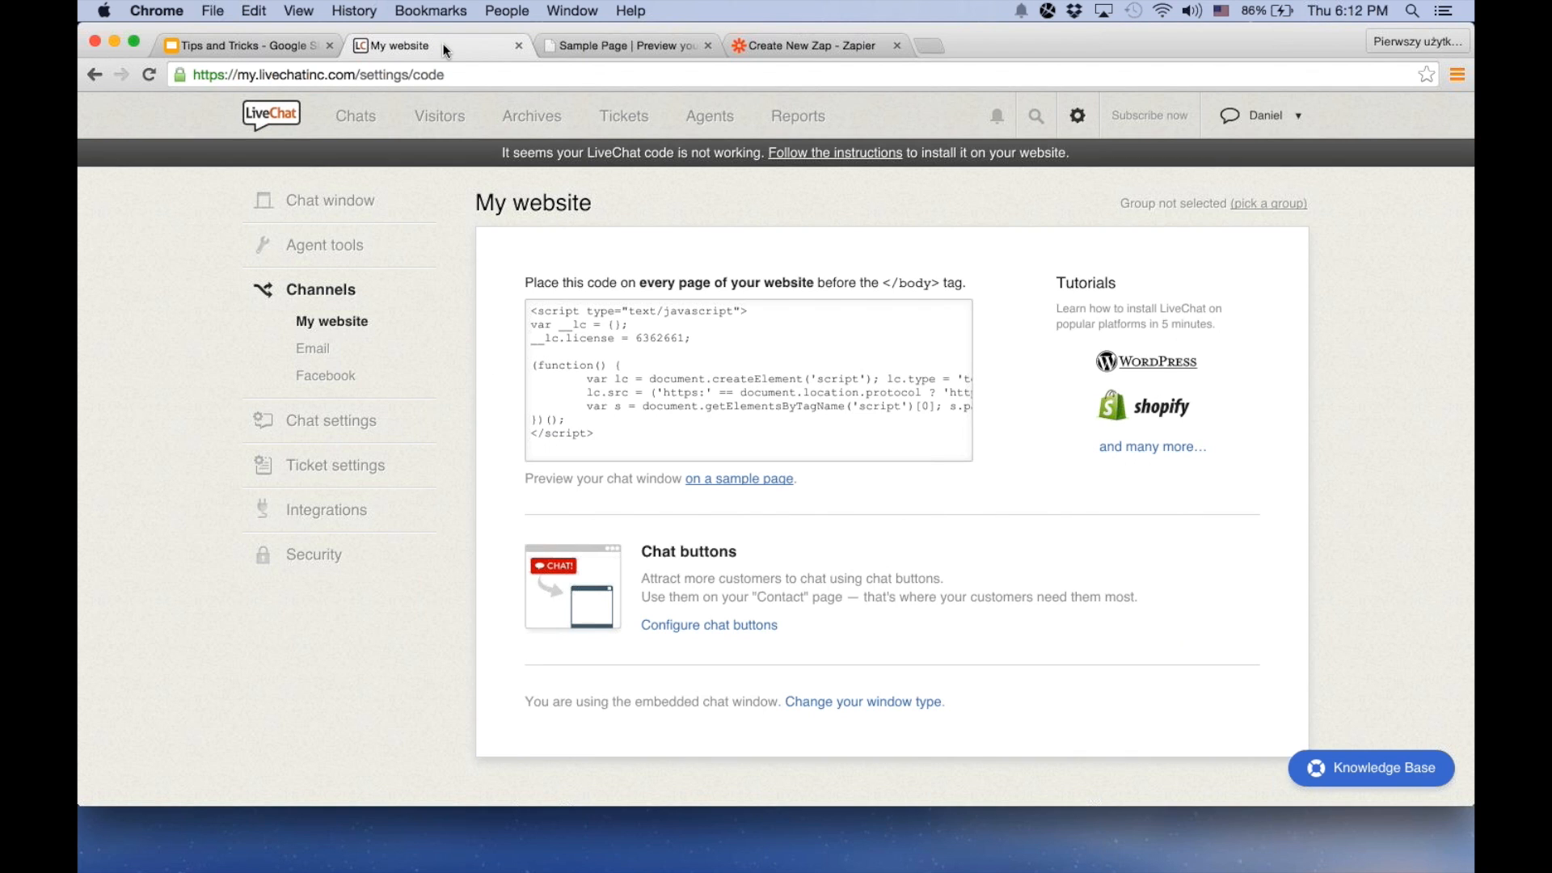
Return to Zapier, confirm that the new chat was created, finish loading samples and test the Zap with Sample #1
click(755, 36)
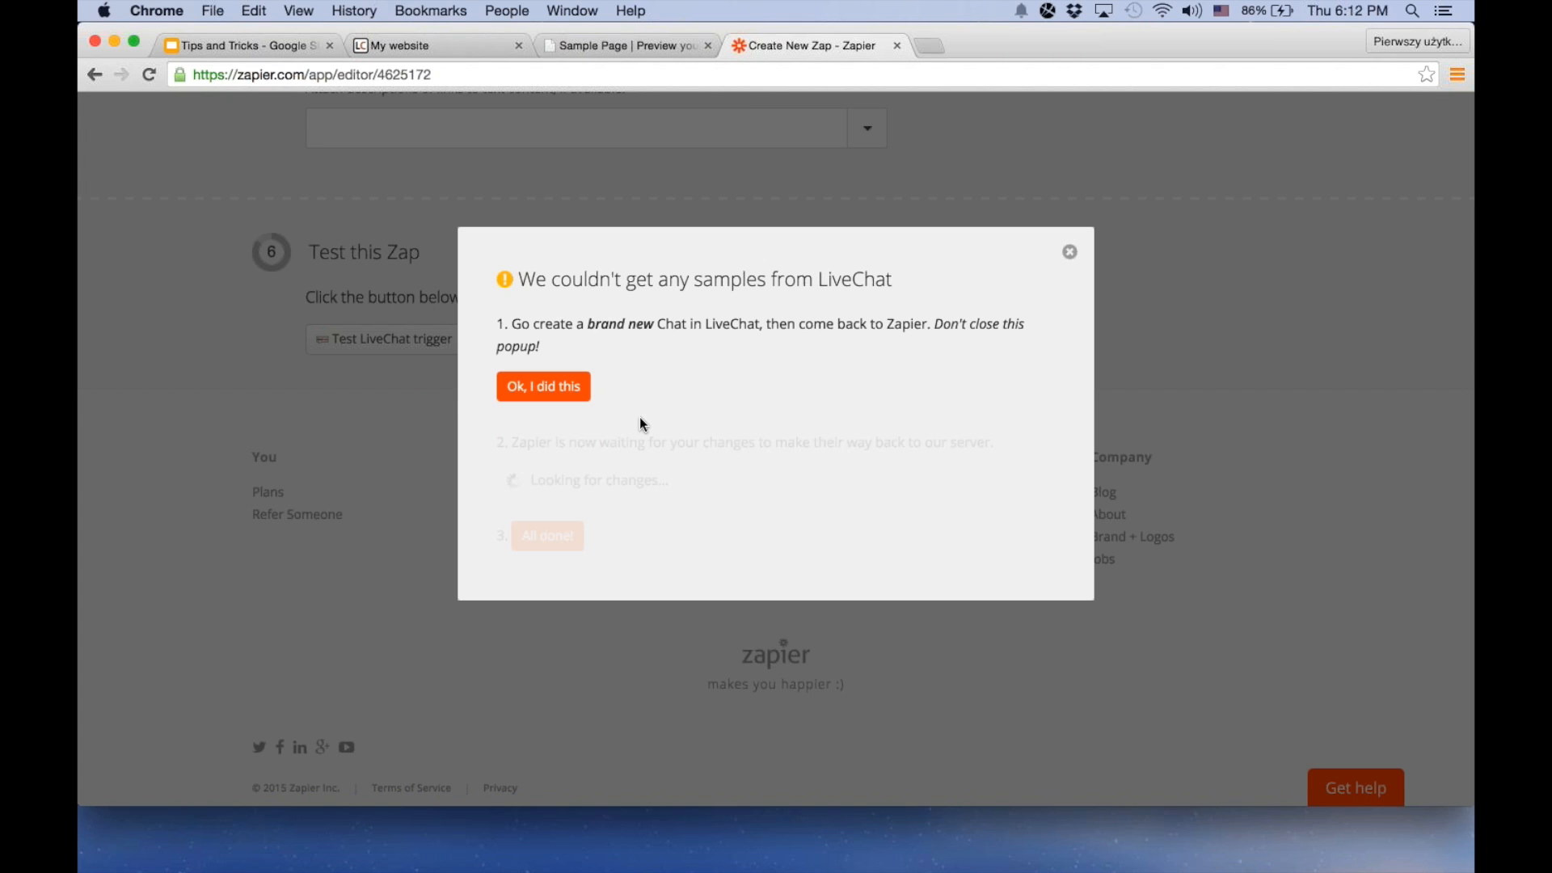
click(562, 388)
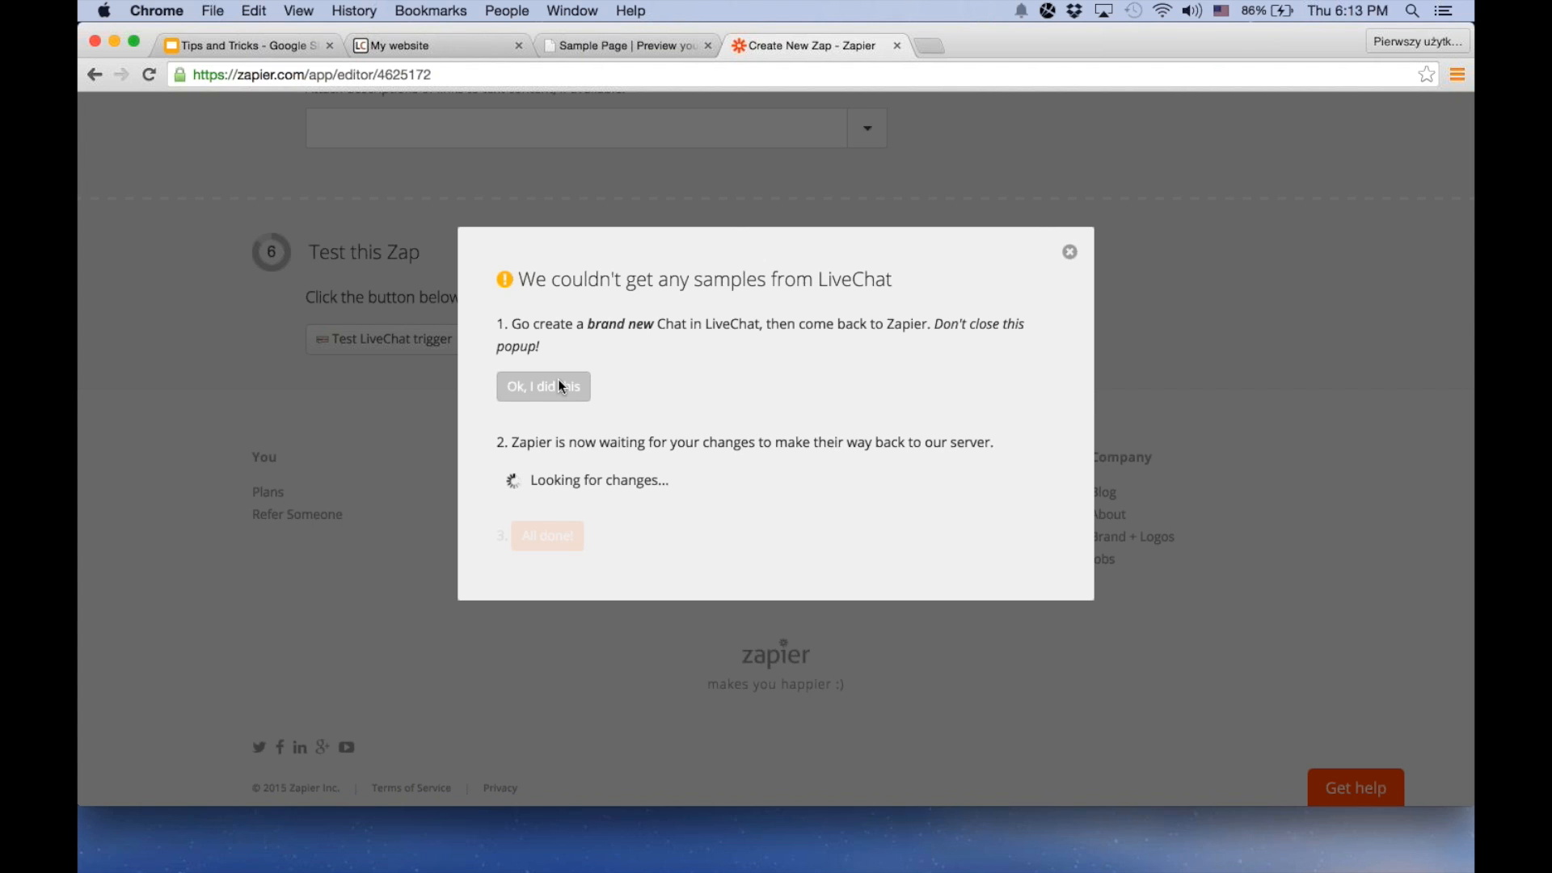
click(535, 540)
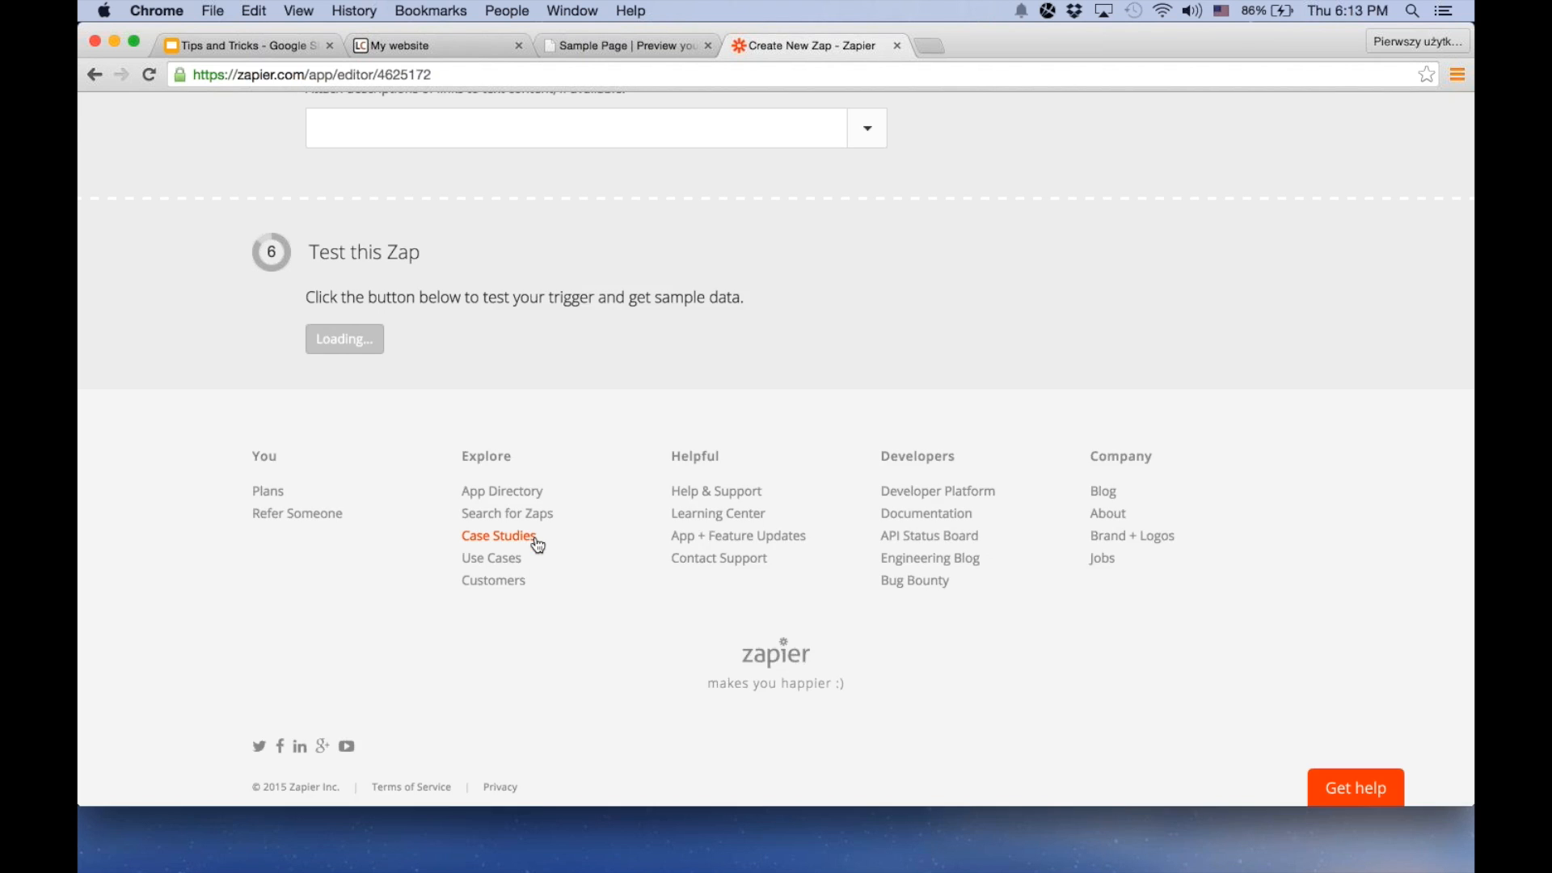
scroll(706, 441, down, 1)
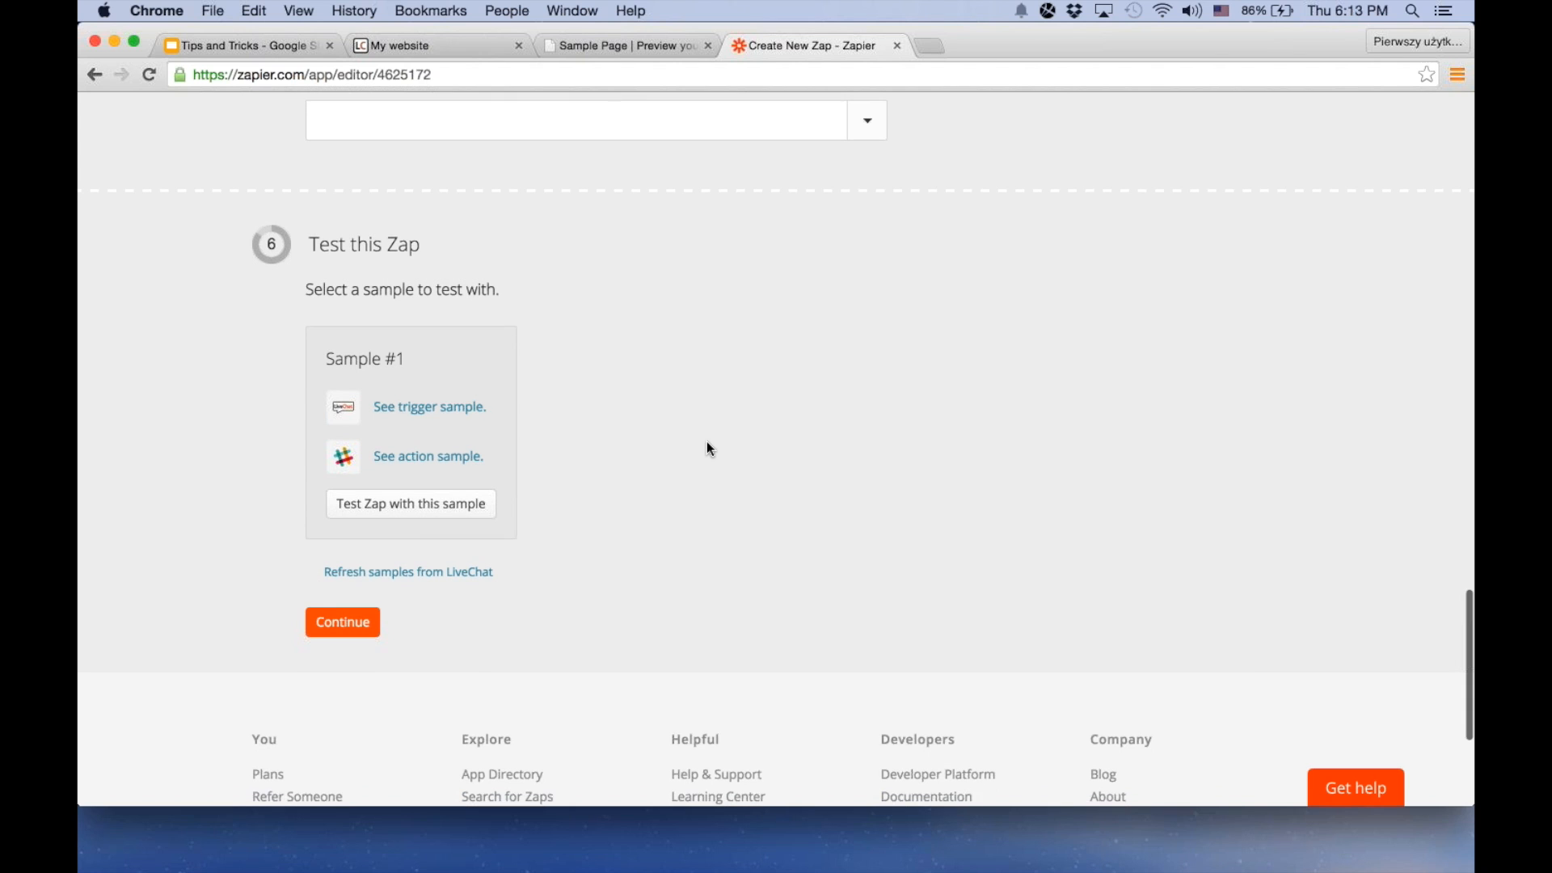
click(477, 488)
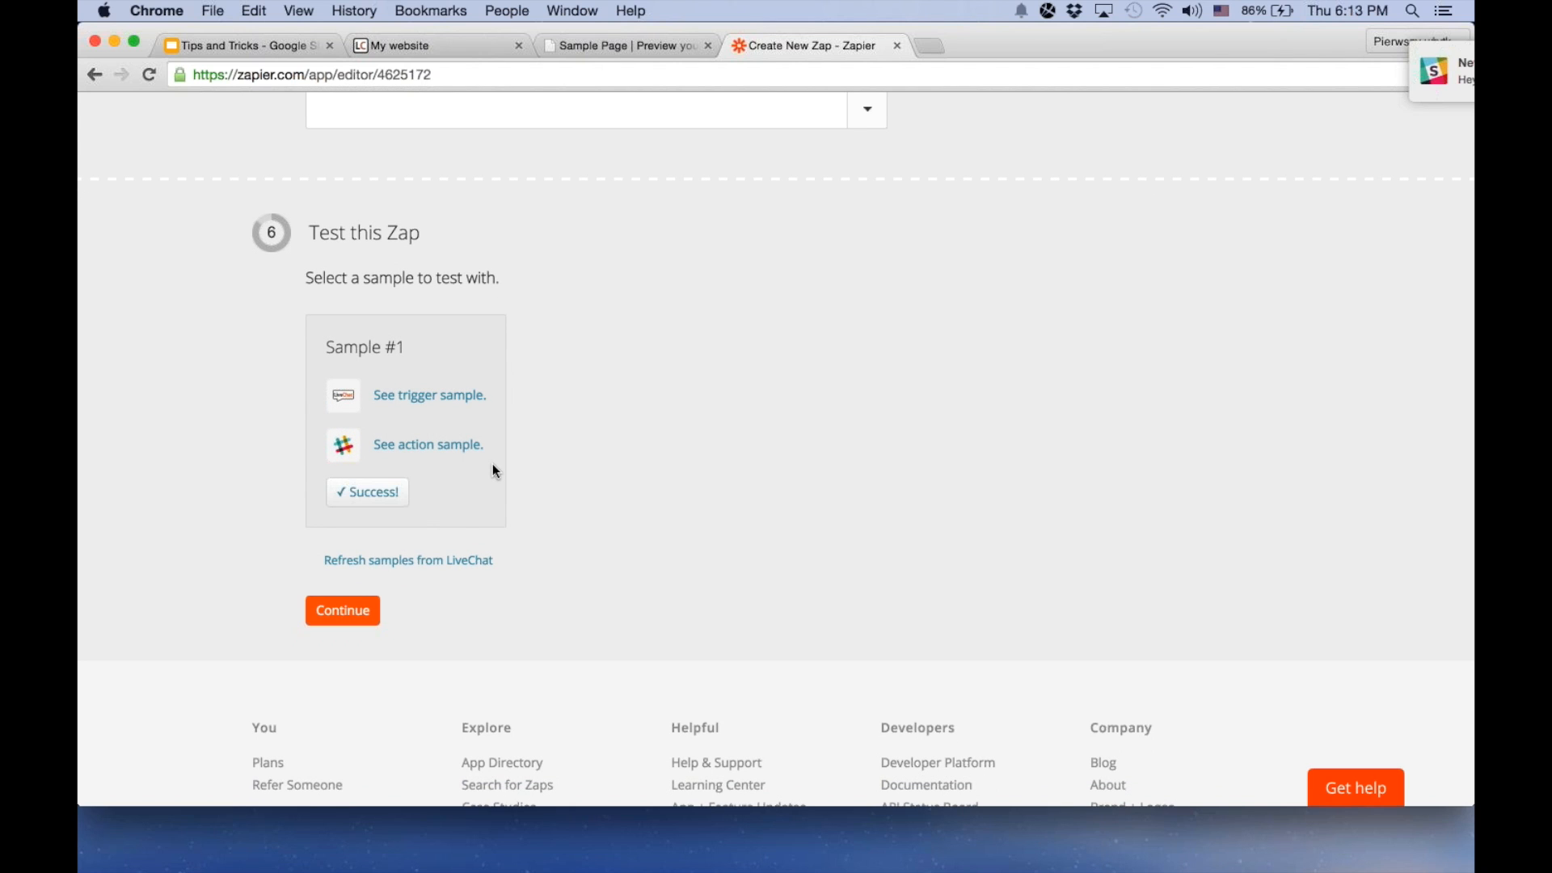
mouse_move(1311, 75)
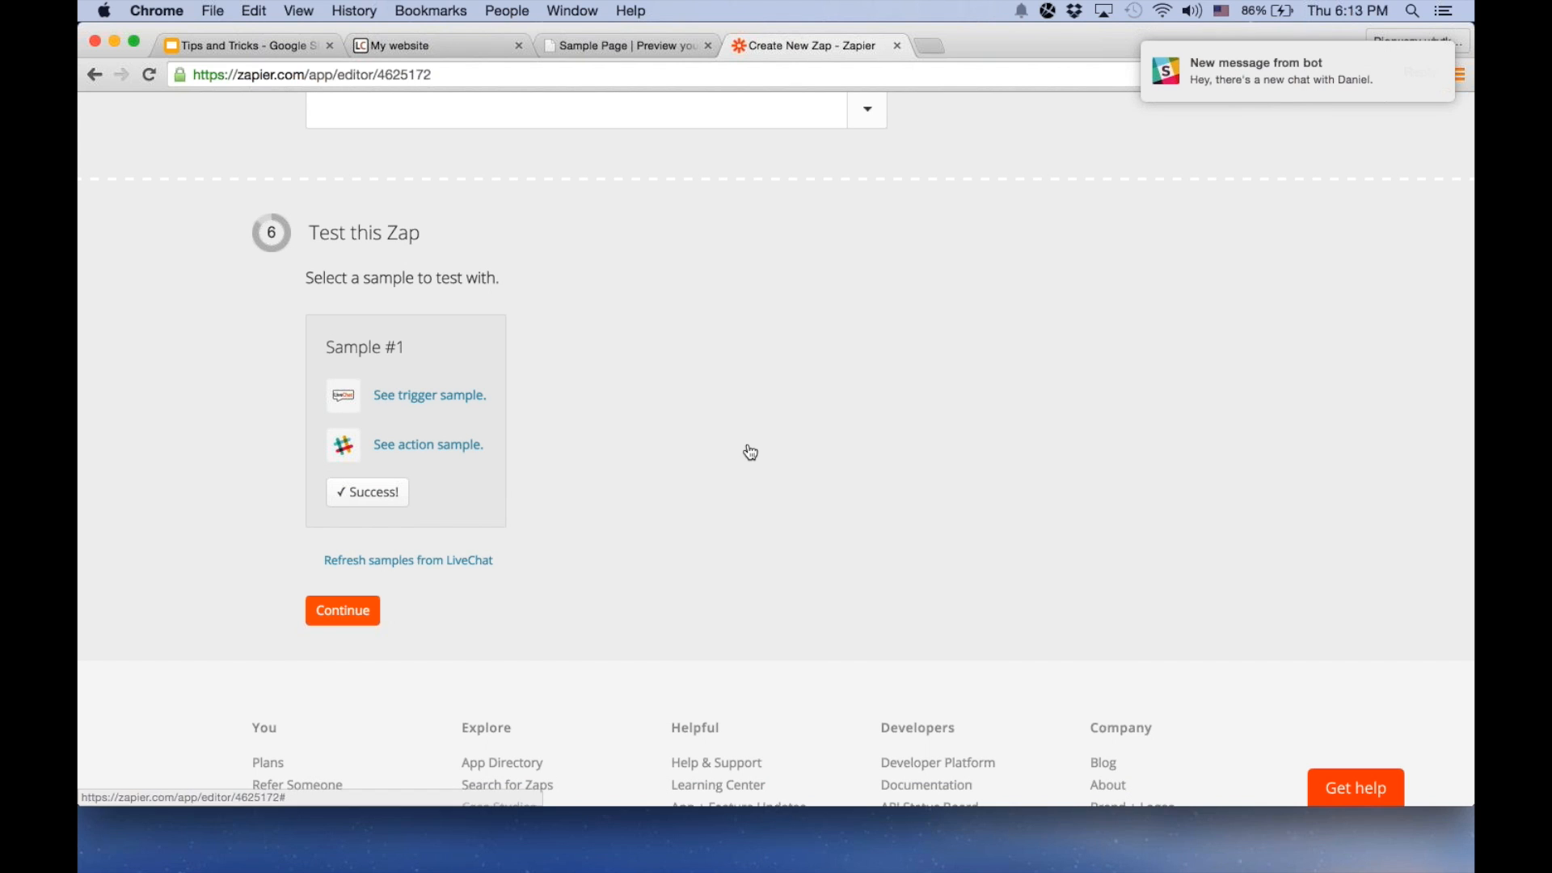
Continue to the final stage, name the Zap "LC new chat" and turn it on
click(343, 610)
click(404, 292)
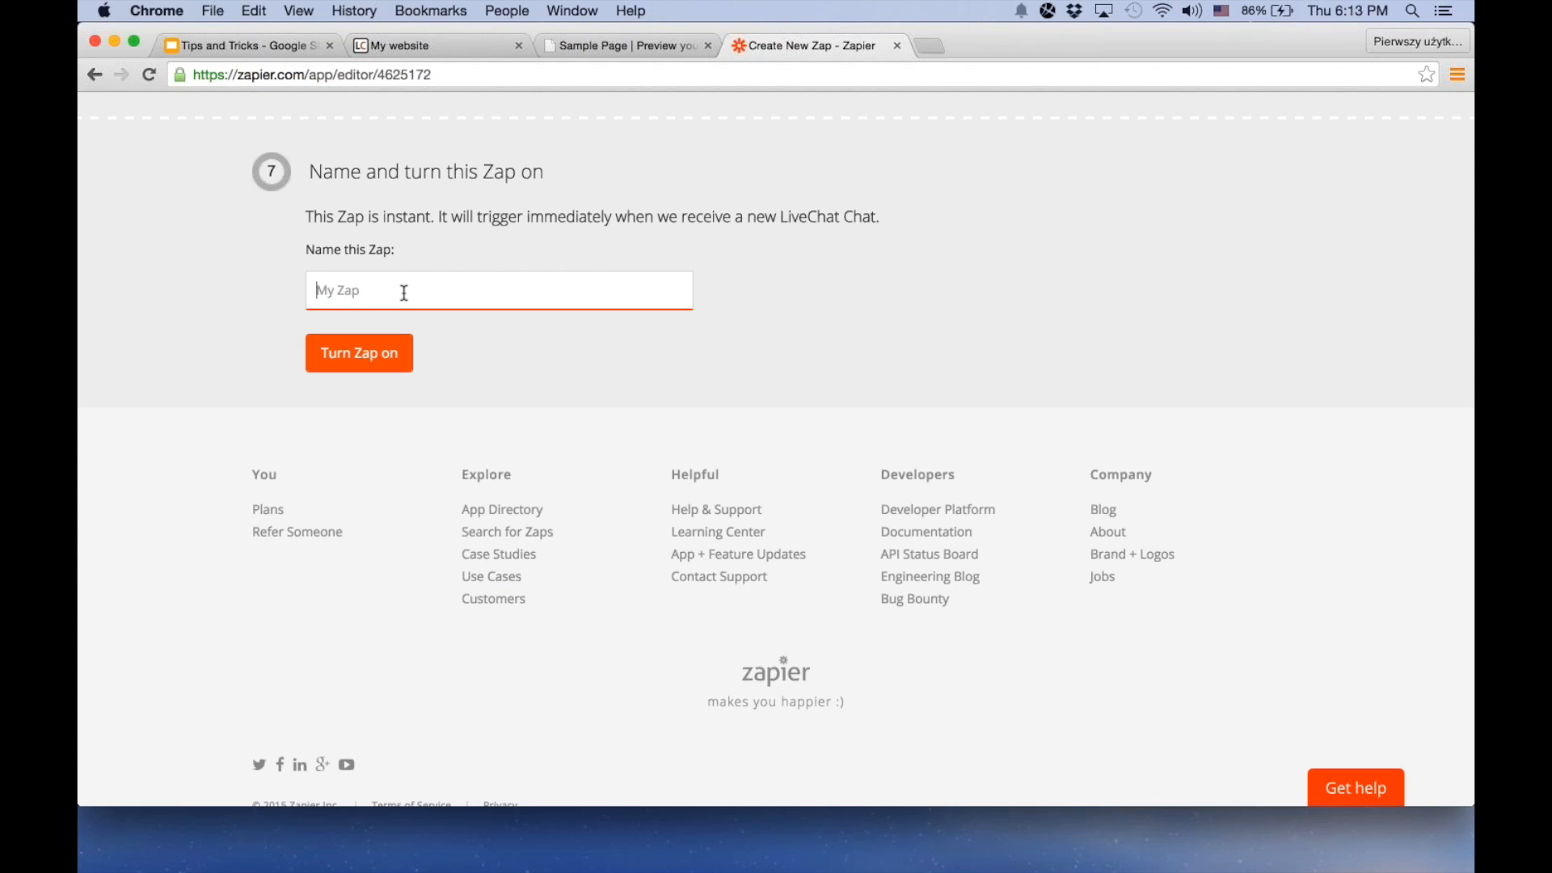
text(LC new chat)
click(372, 353)
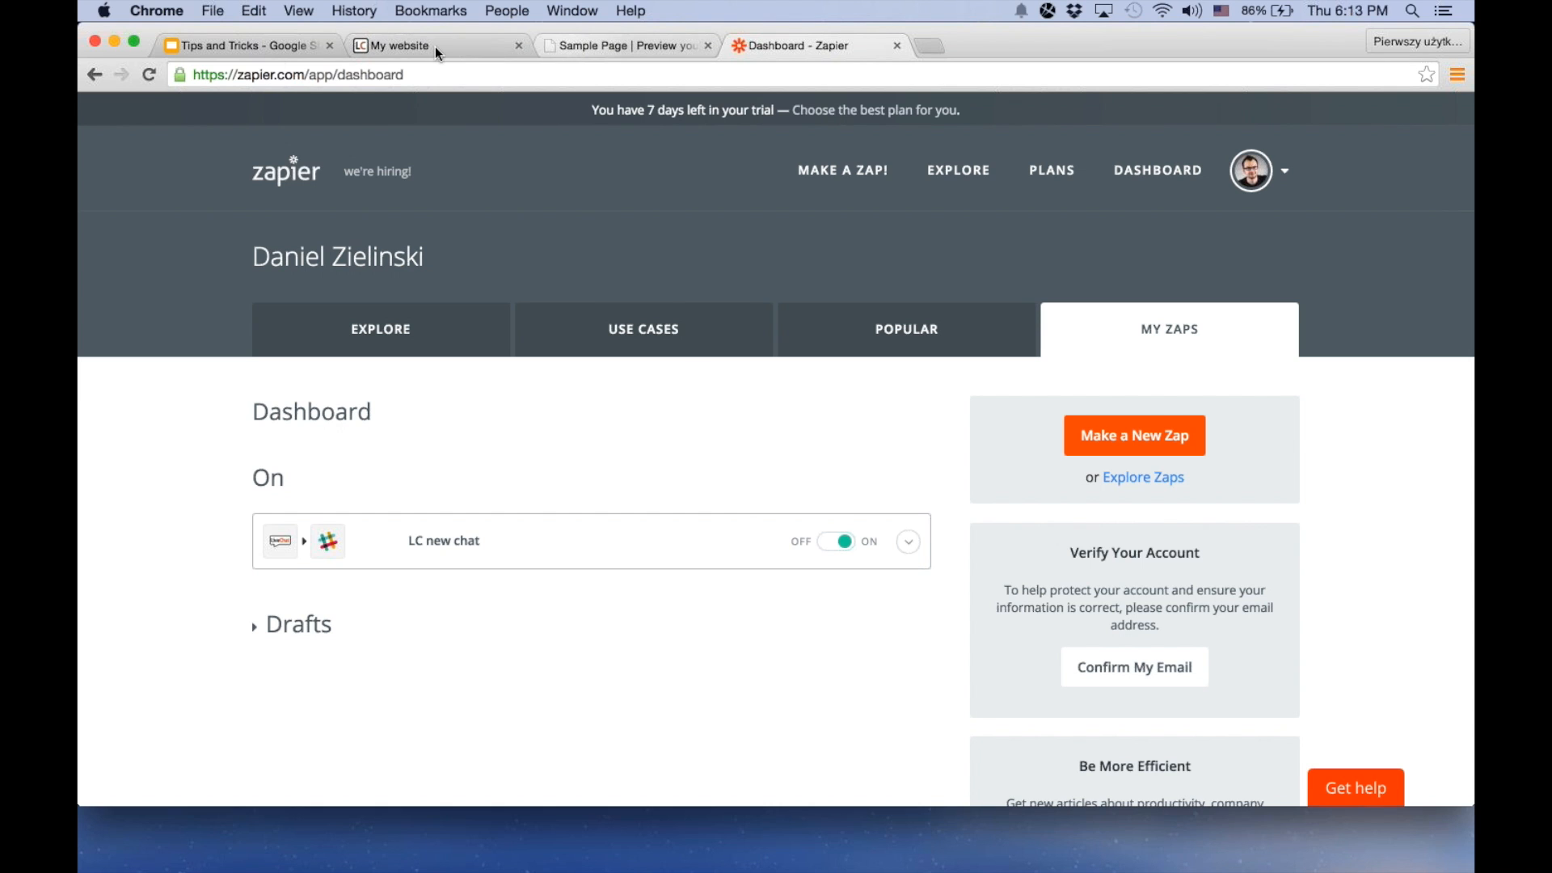
Switch to the Tips and Tricks presentation in Google Slides and advance to the "Use keyboards shortcuts" slide
click(250, 47)
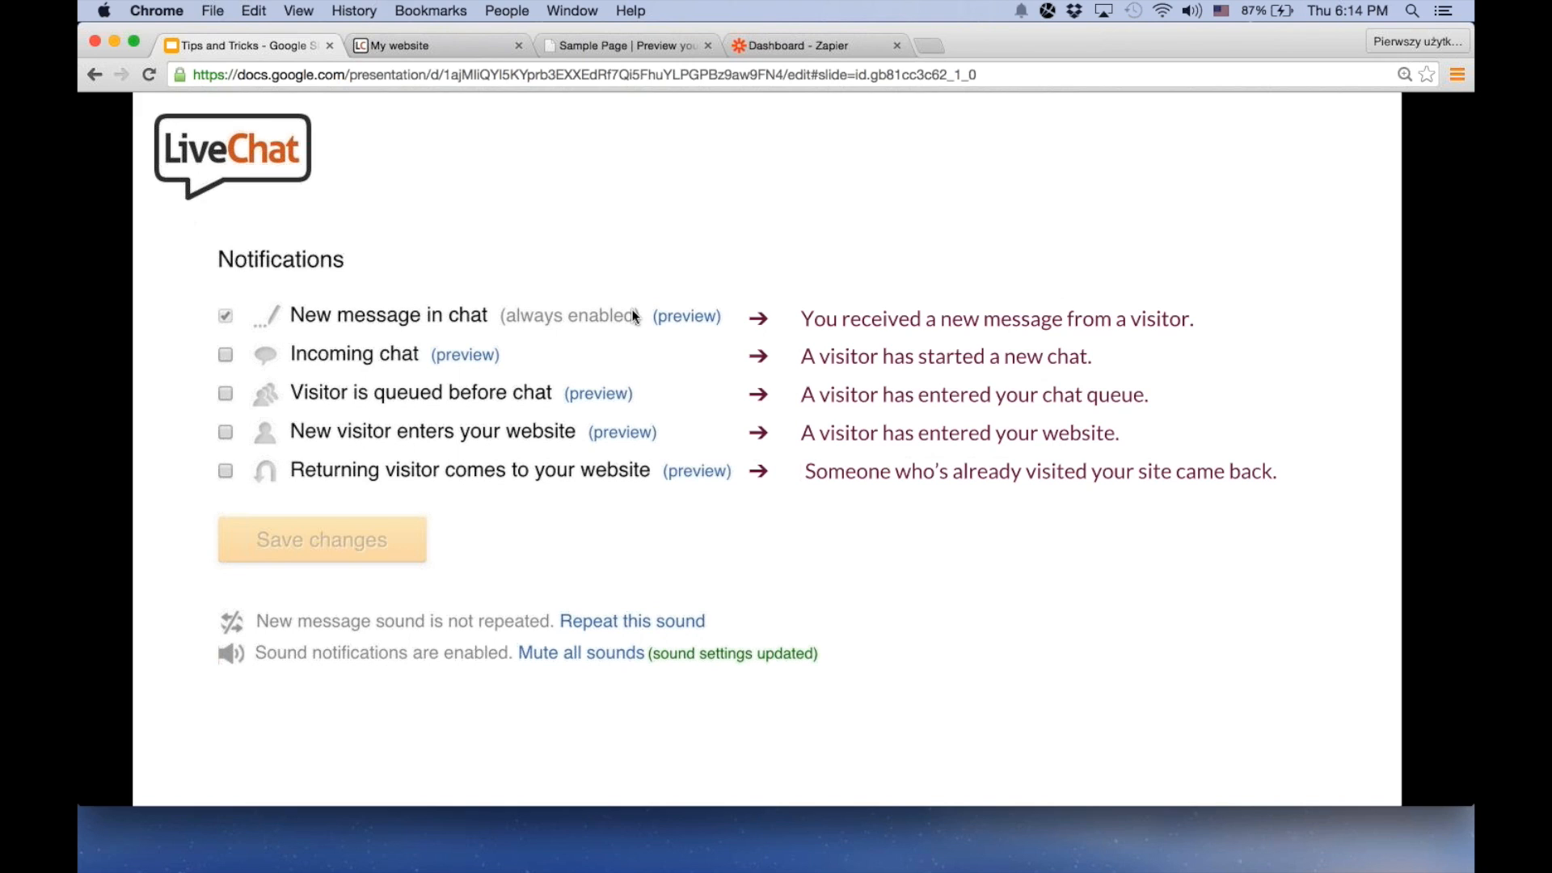
key(Right)
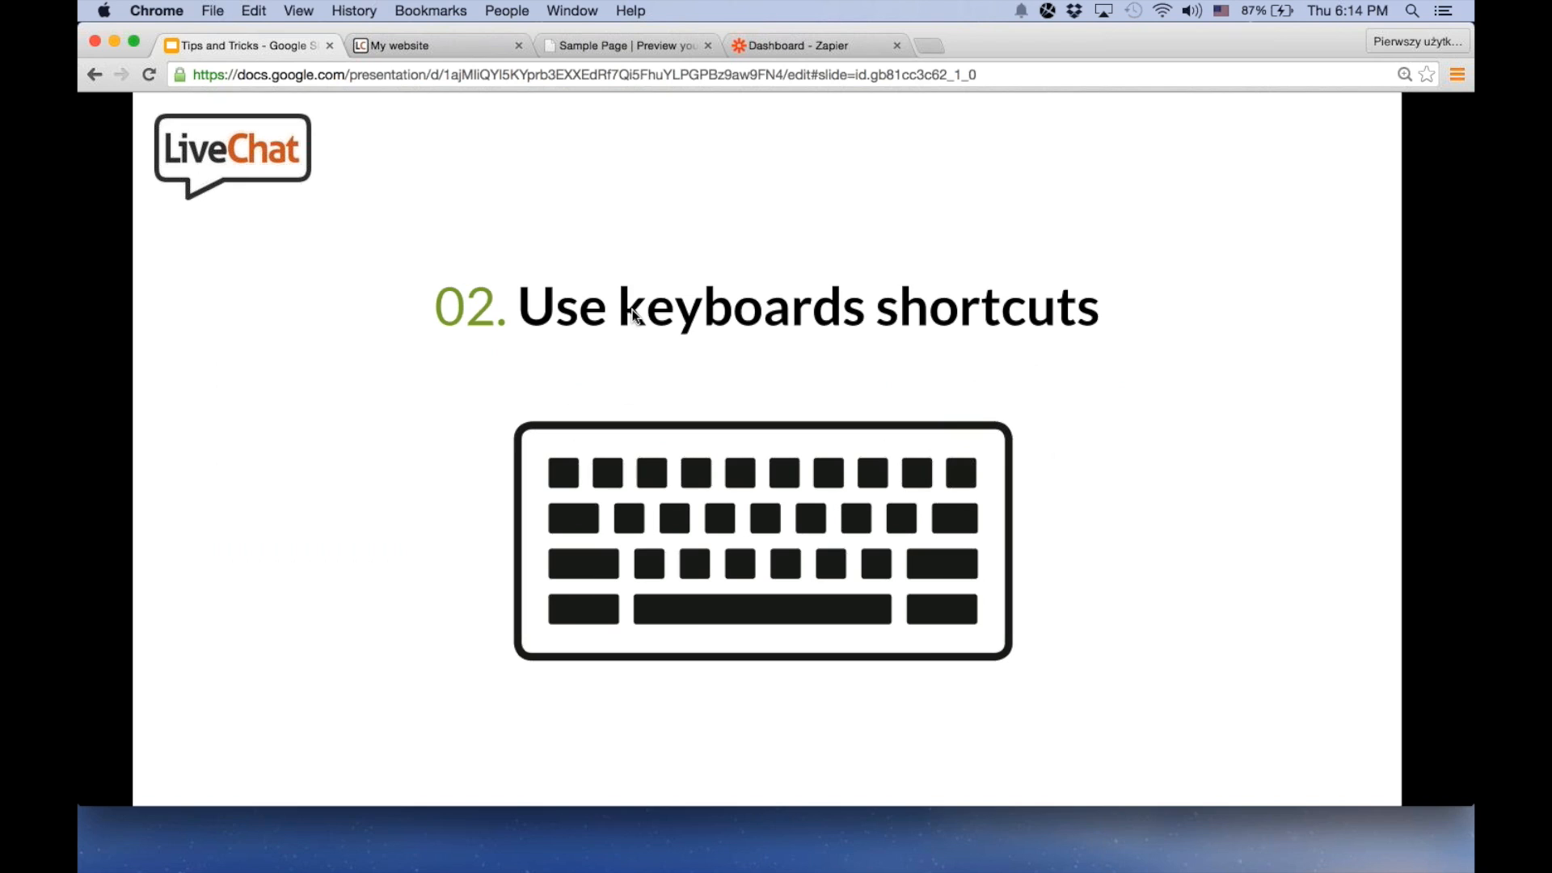
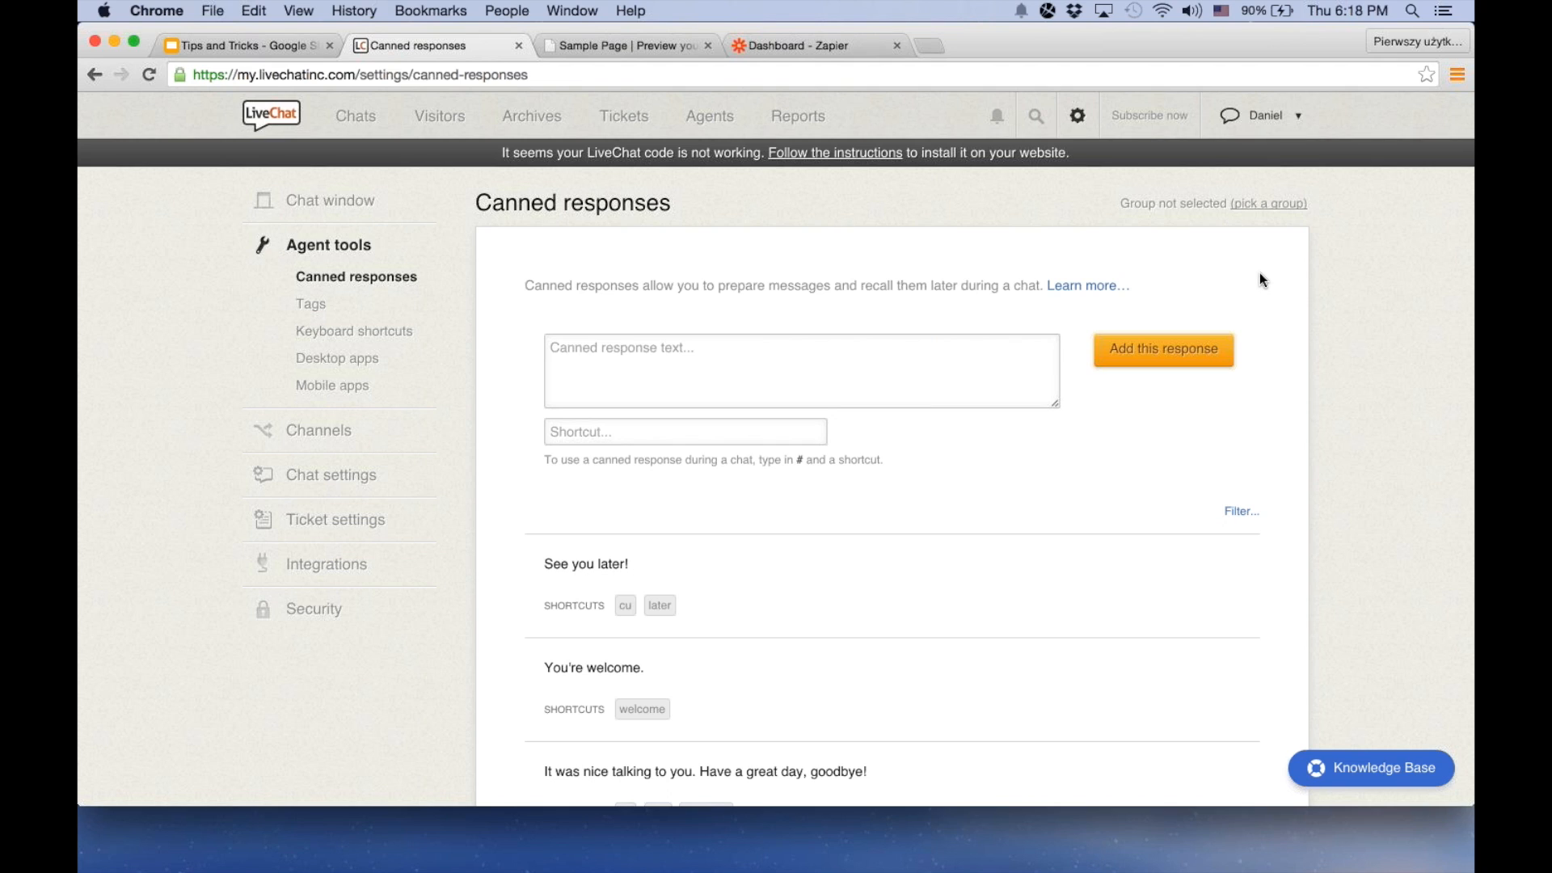
Reload the canned responses settings, turn on the per-group view and switch the group to Sales
key(super+r)
click(1259, 206)
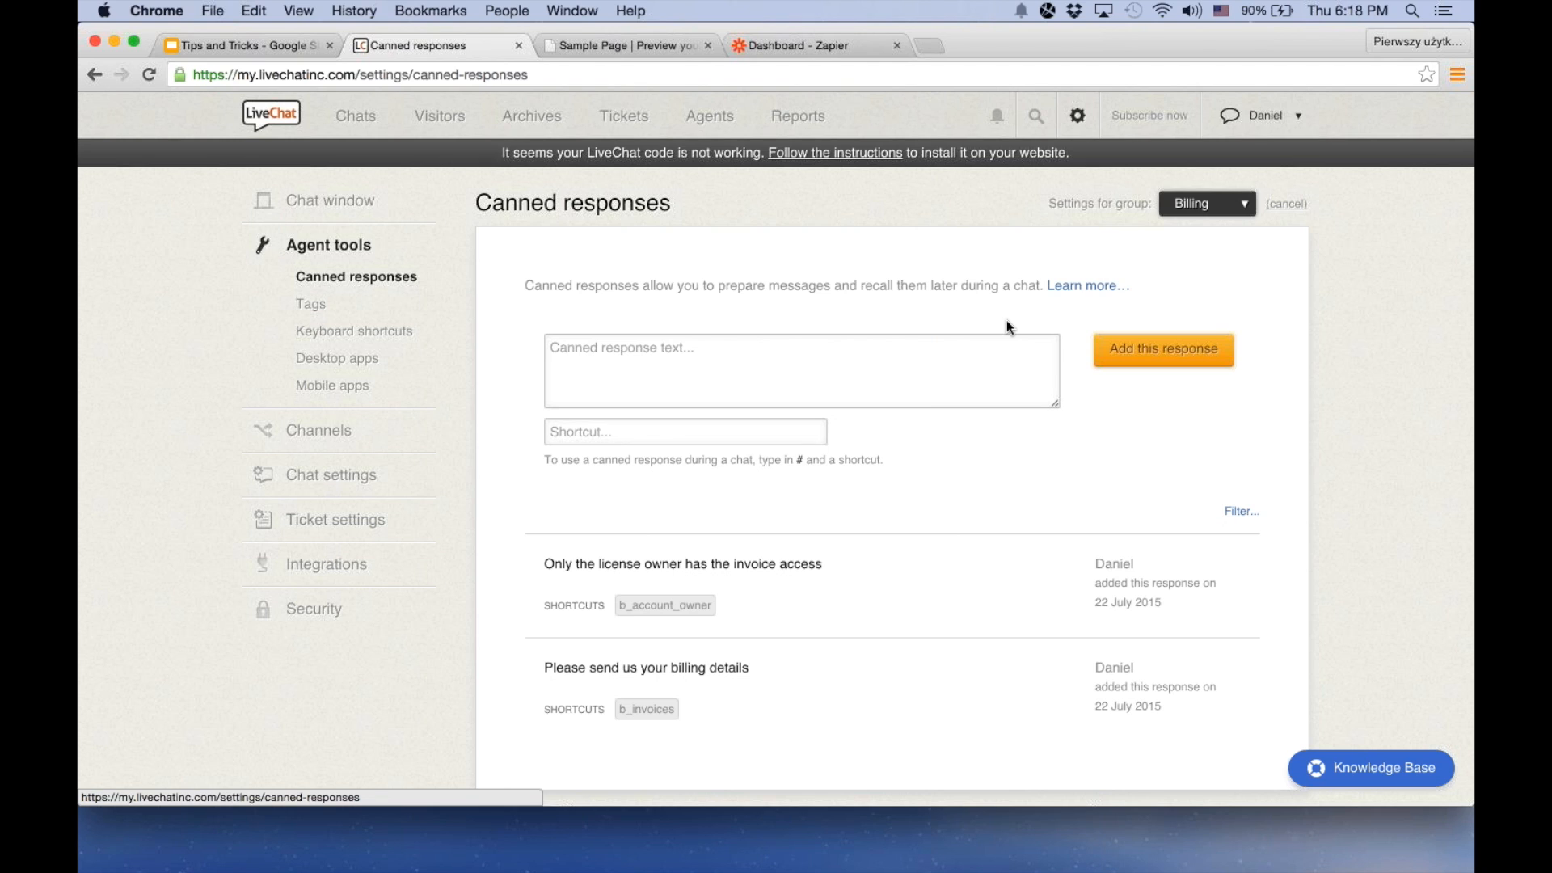
click(1197, 221)
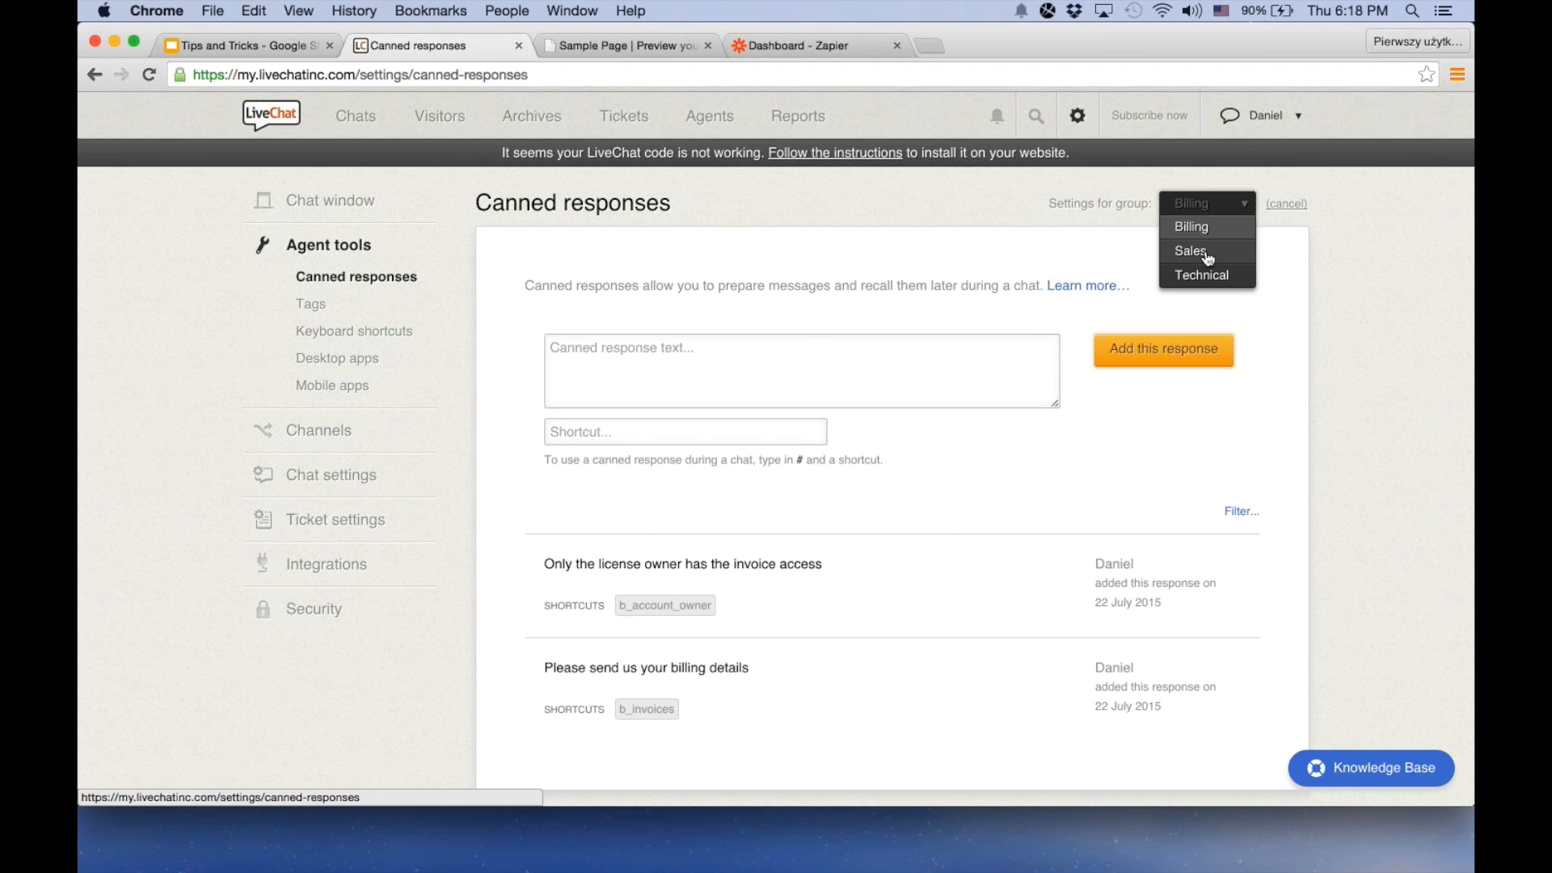
click(1205, 251)
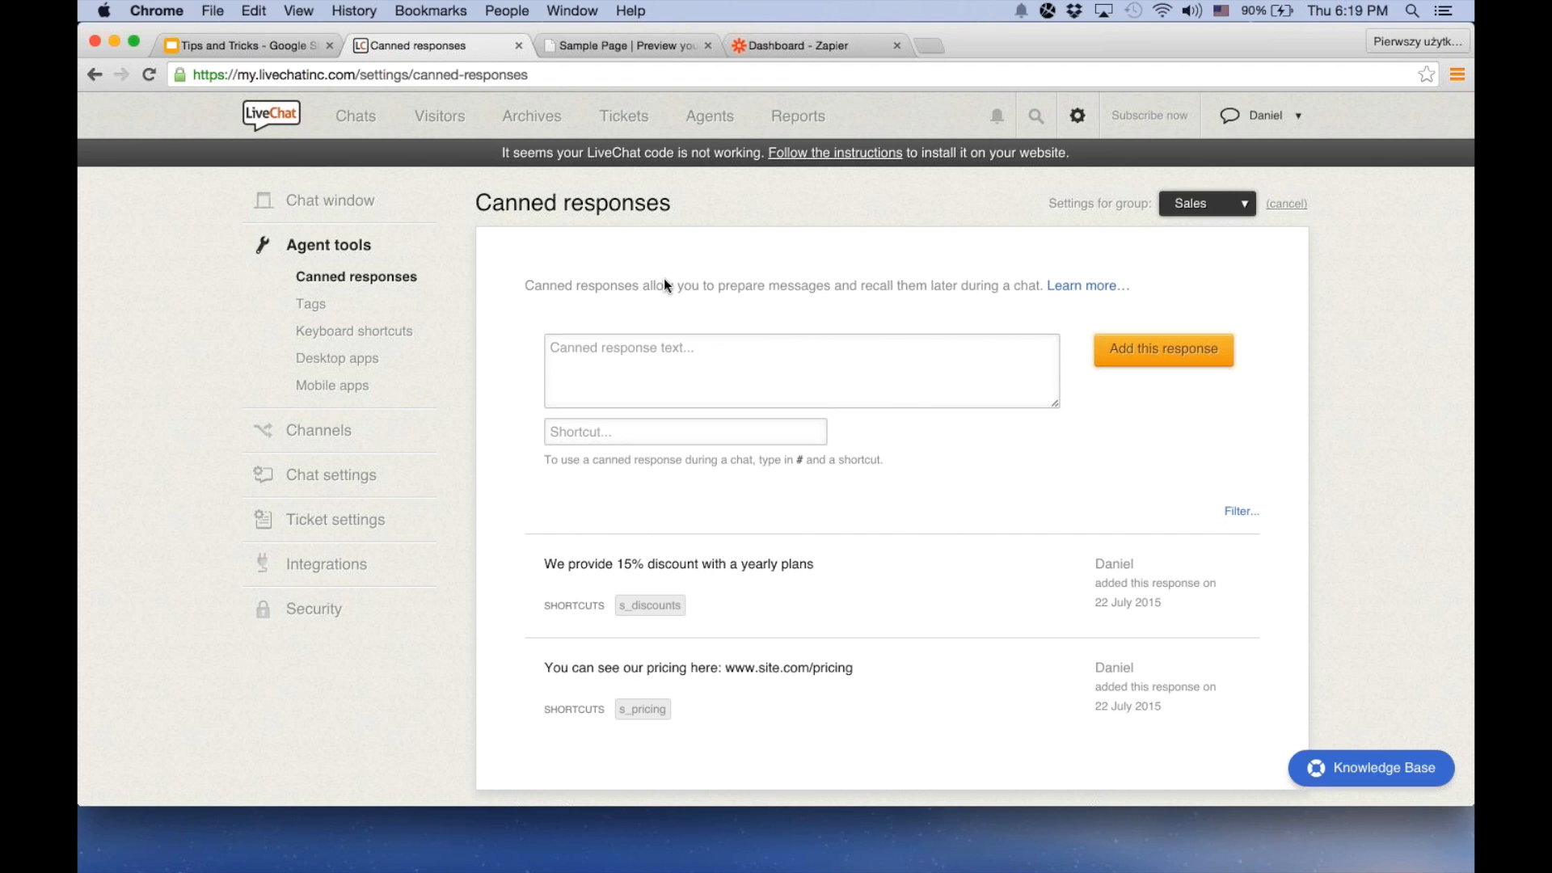
Open the ongoing visitor chat and insert the s_pricing canned response into the message field with its # shortcut
click(401, 152)
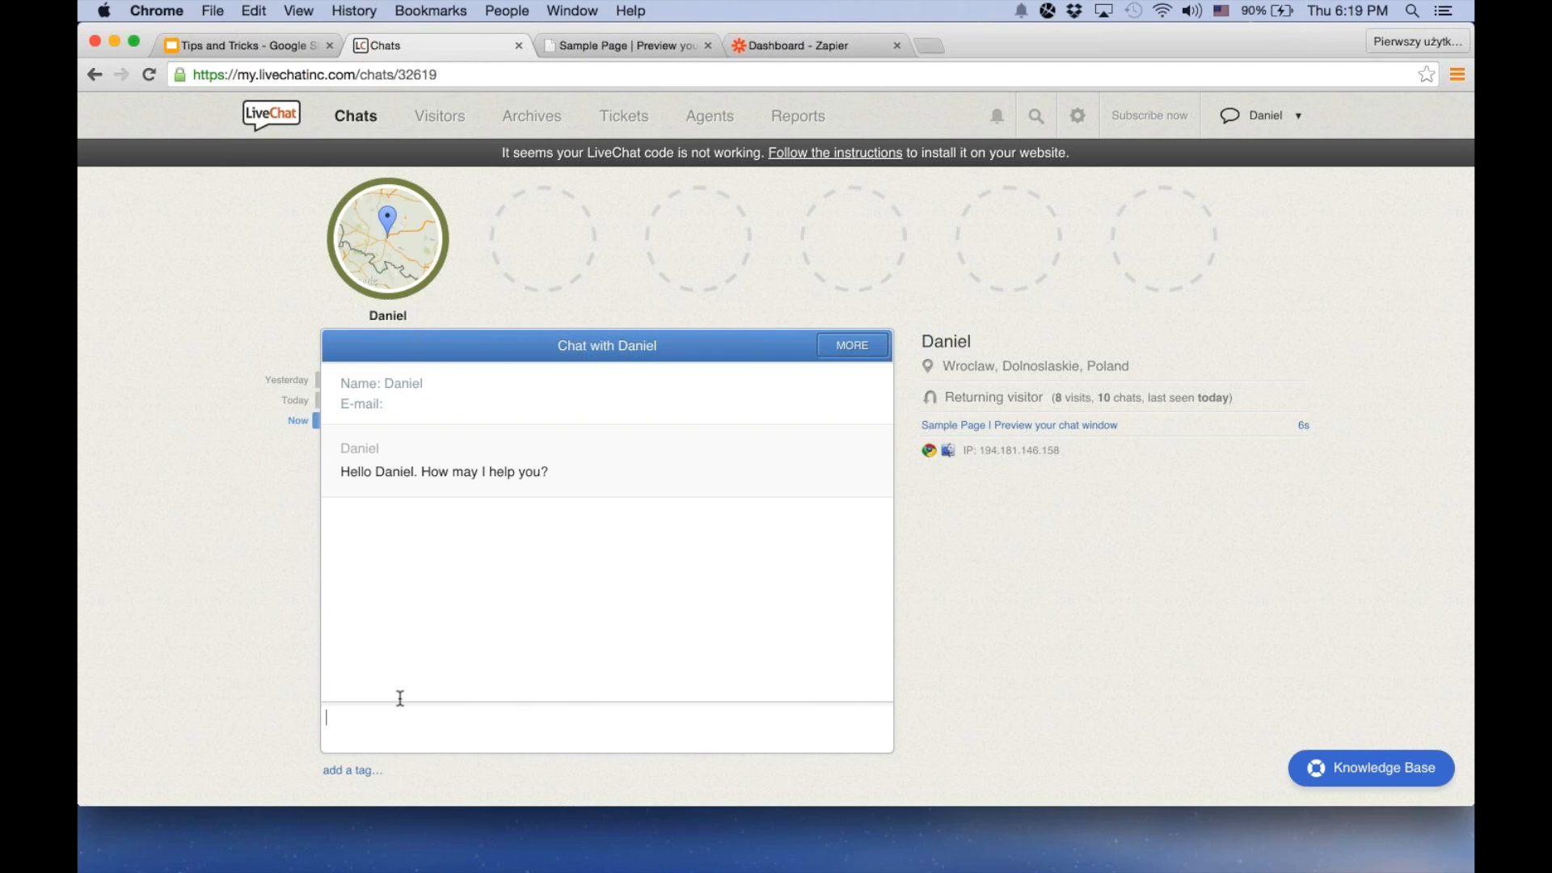
text(S)
key(BackSpace)
key(BackSpace)
text(#)
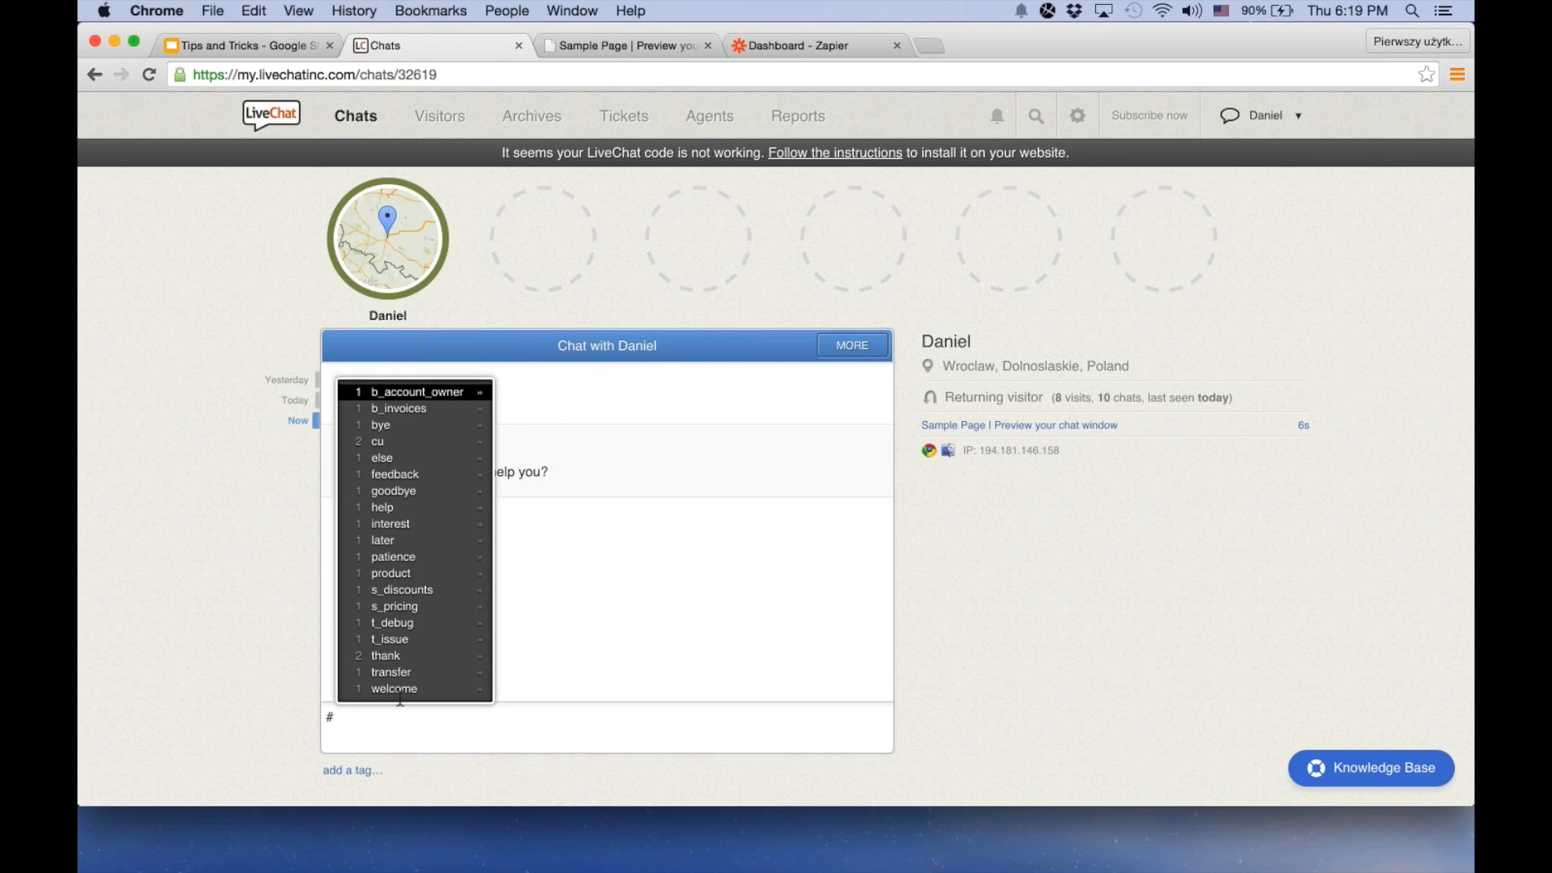
text(s_)
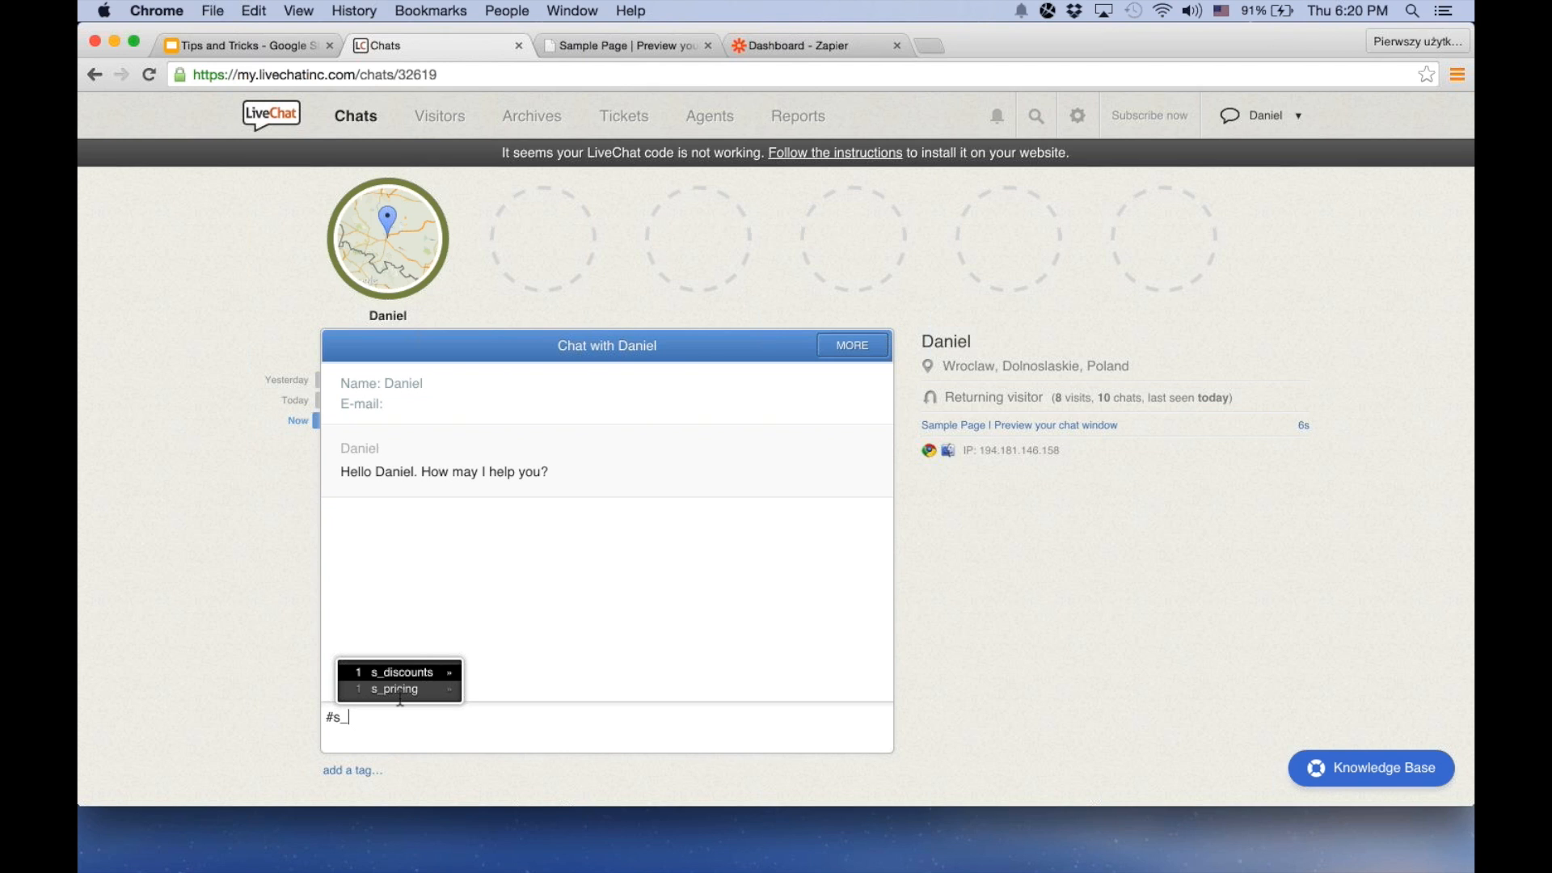
key(Down)
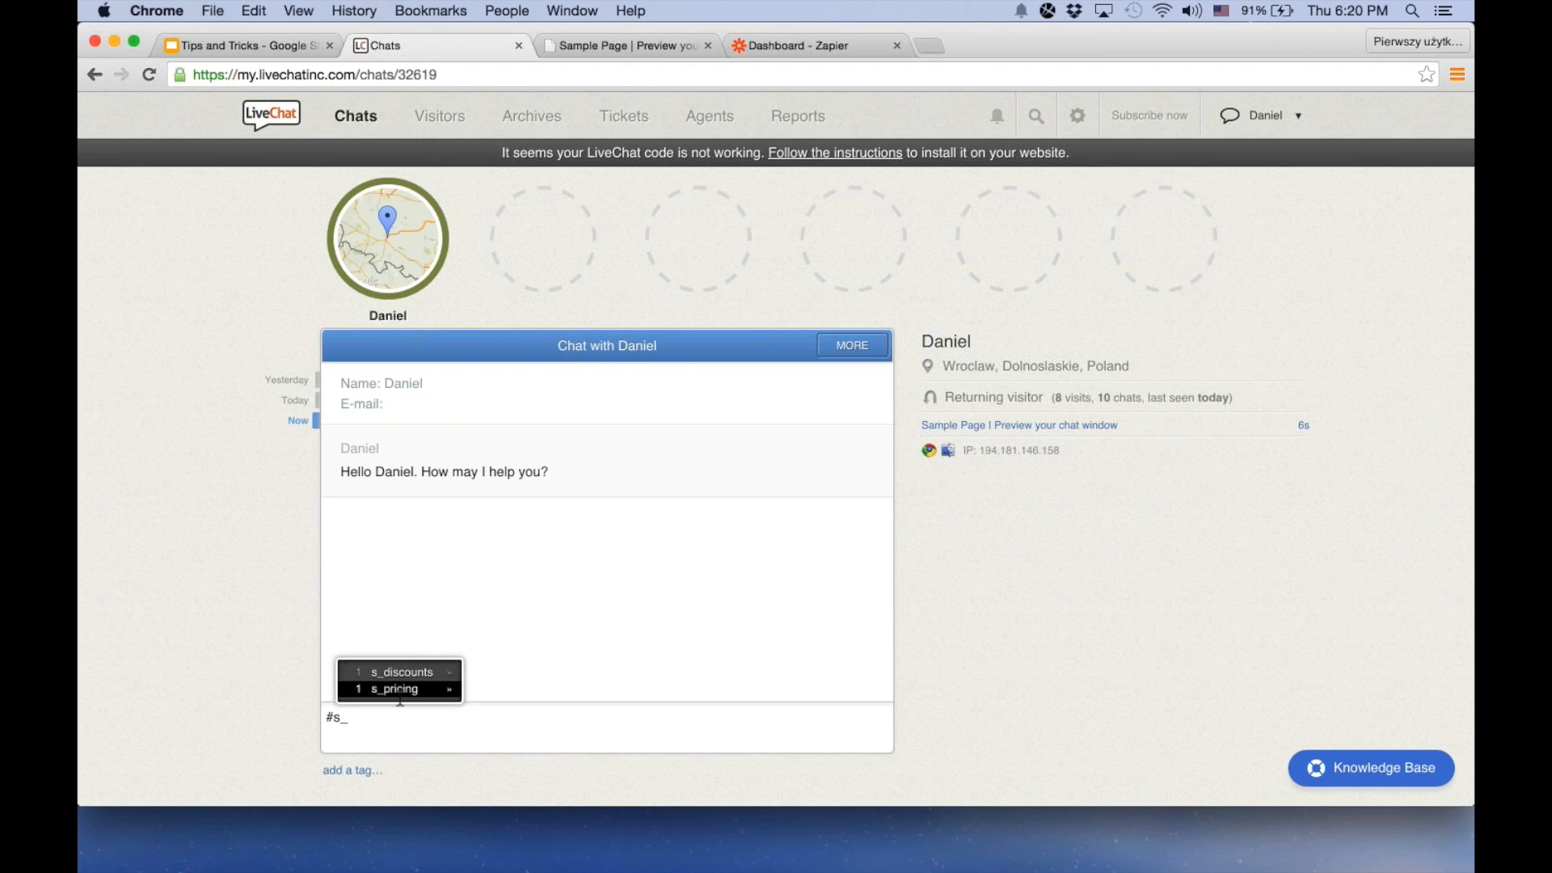
key(Return)
key(Return)
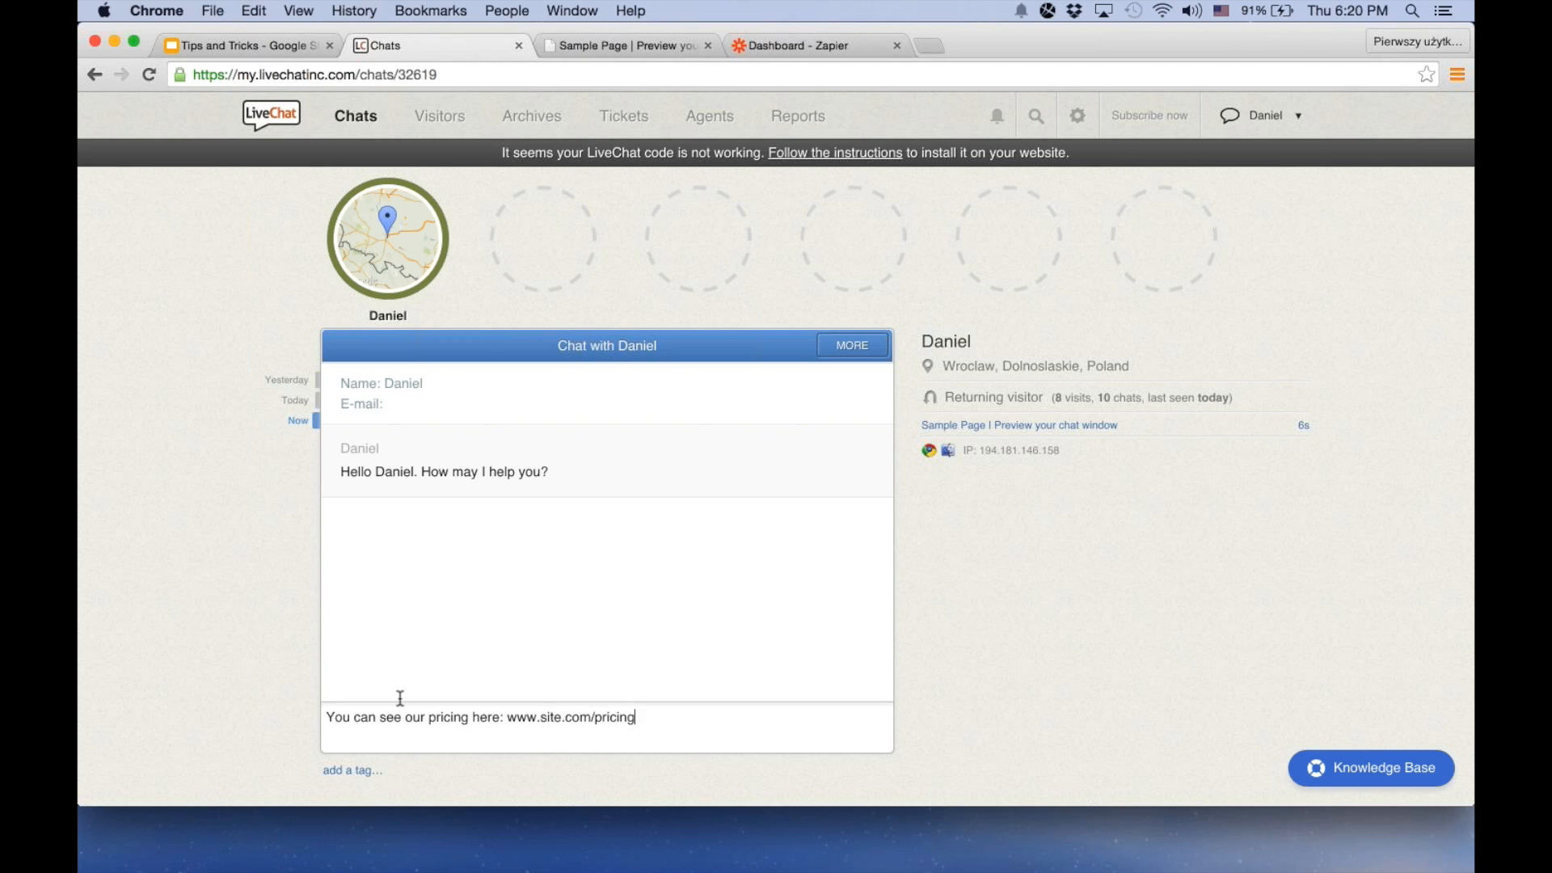
Clear the pricing message from the chat field and list the canned responses matching #b
key(super+a)
key(super+a)
key(super+x)
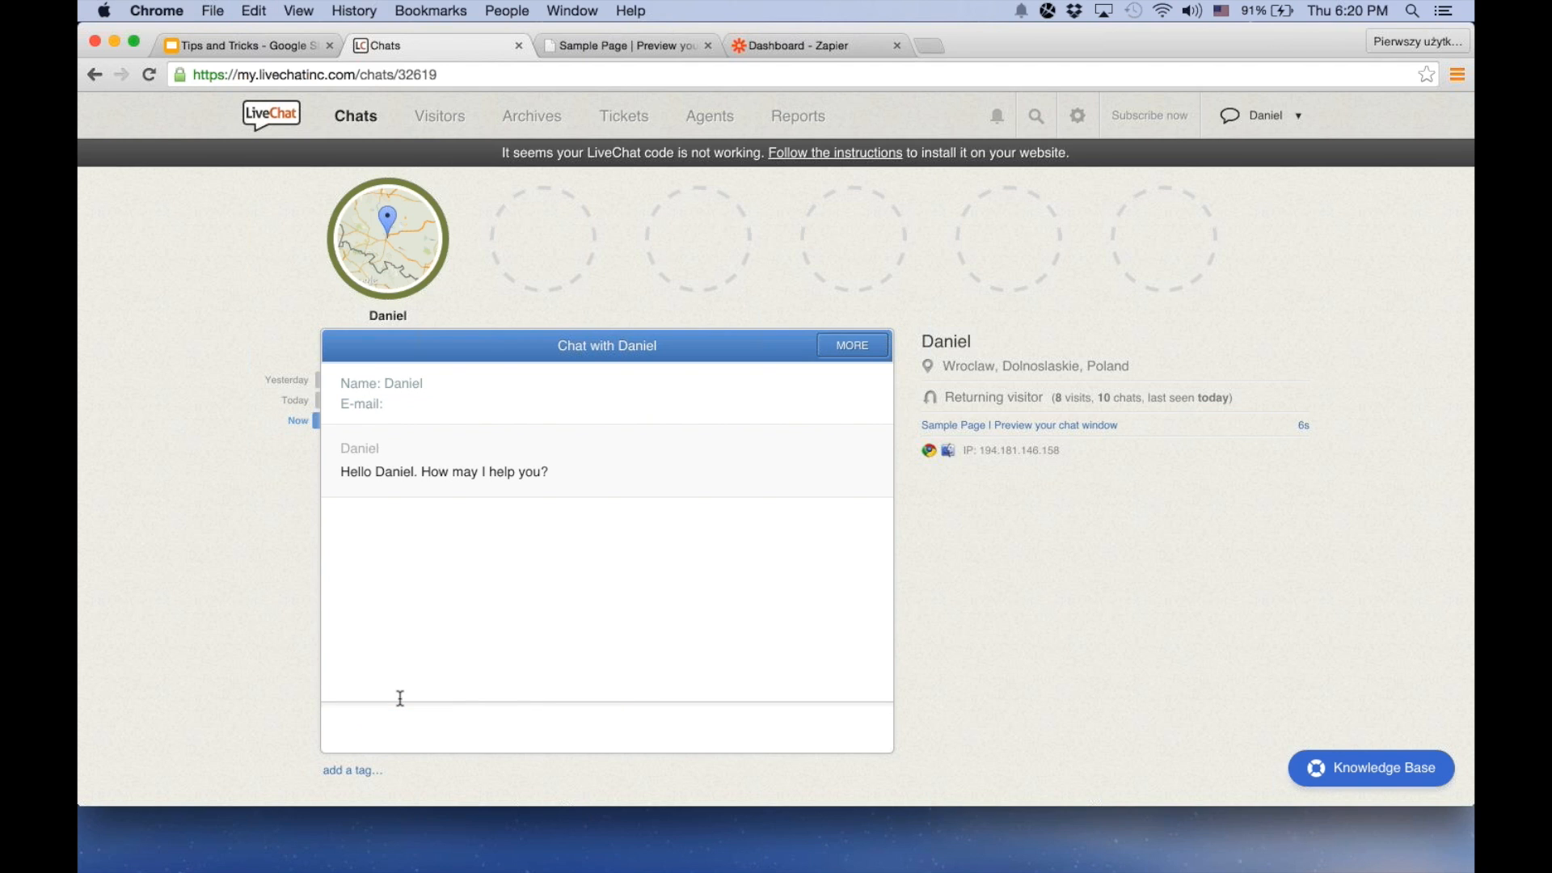
text(#b)
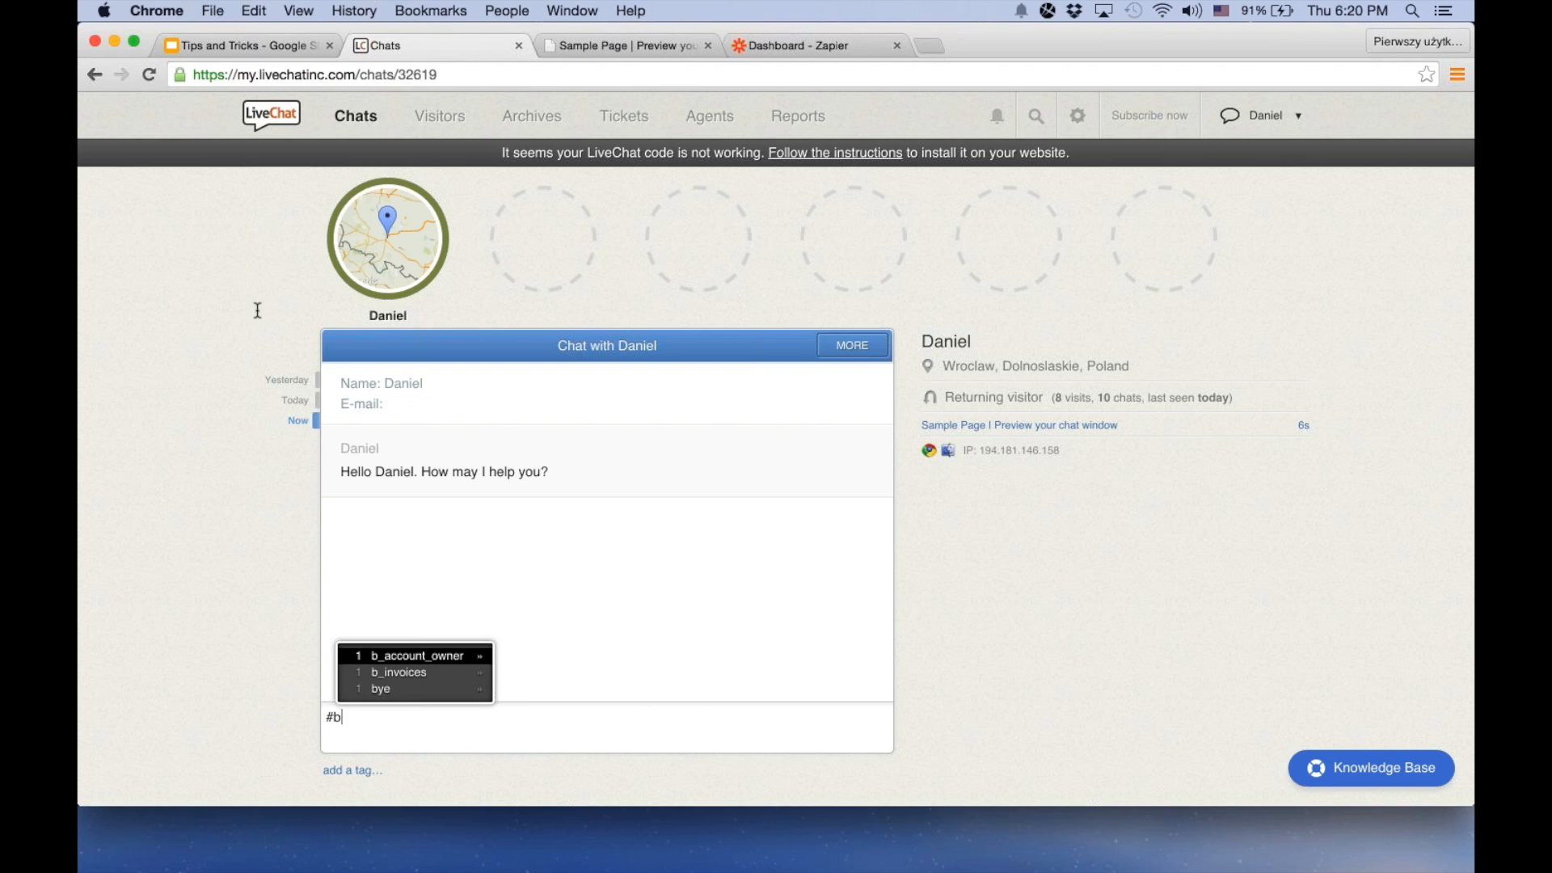
Switch to the Tips and Tricks presentation, view the daily summary example and return to the "04. Set up email notifications for tickets and daily summary" slide
click(259, 52)
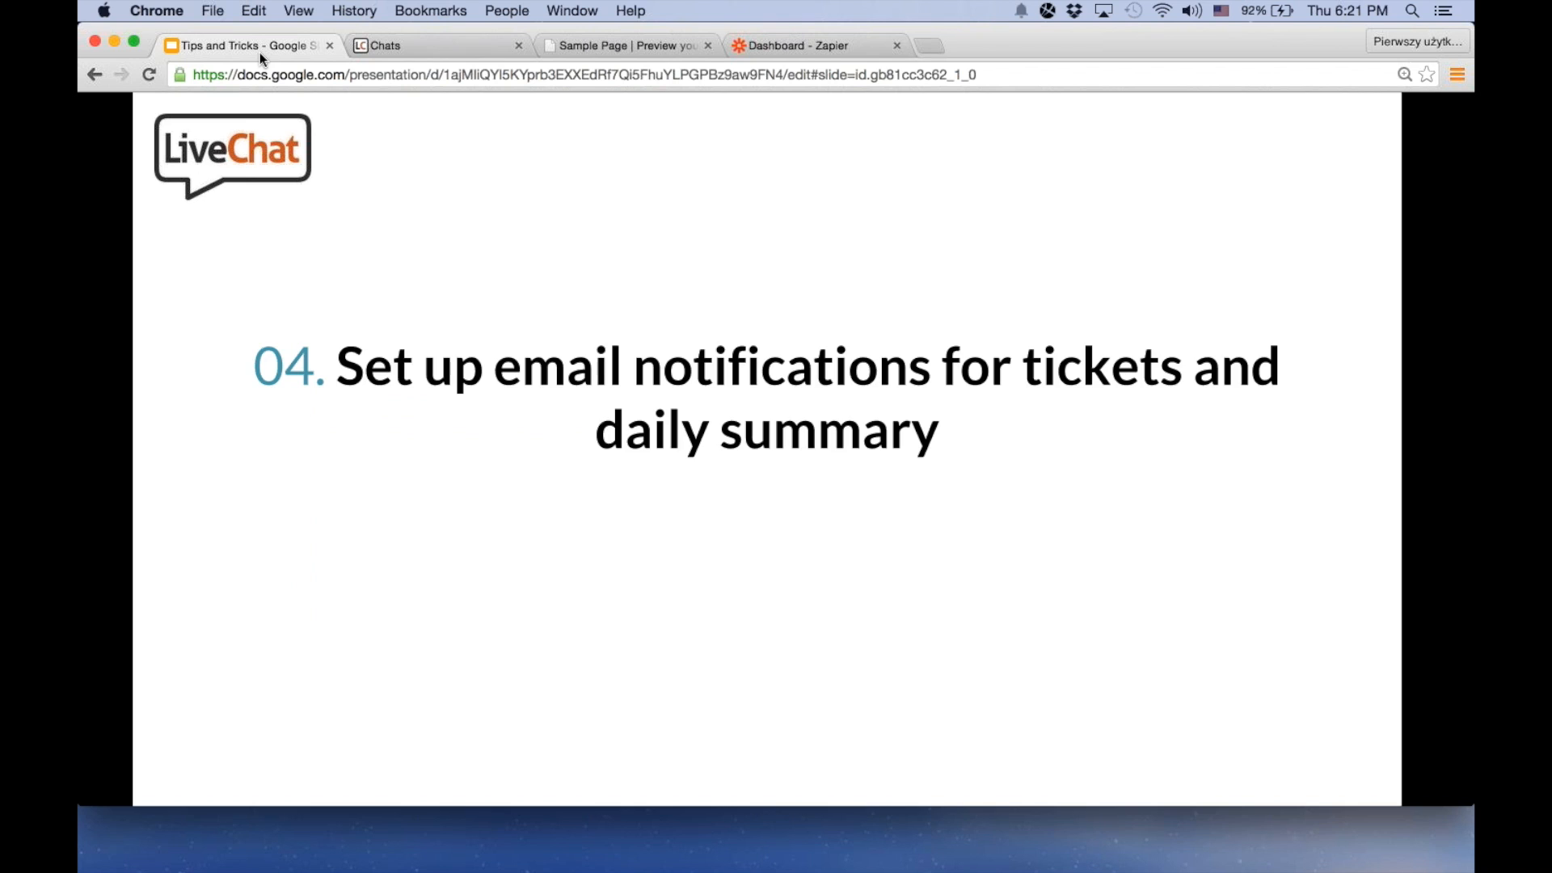
click(164, 146)
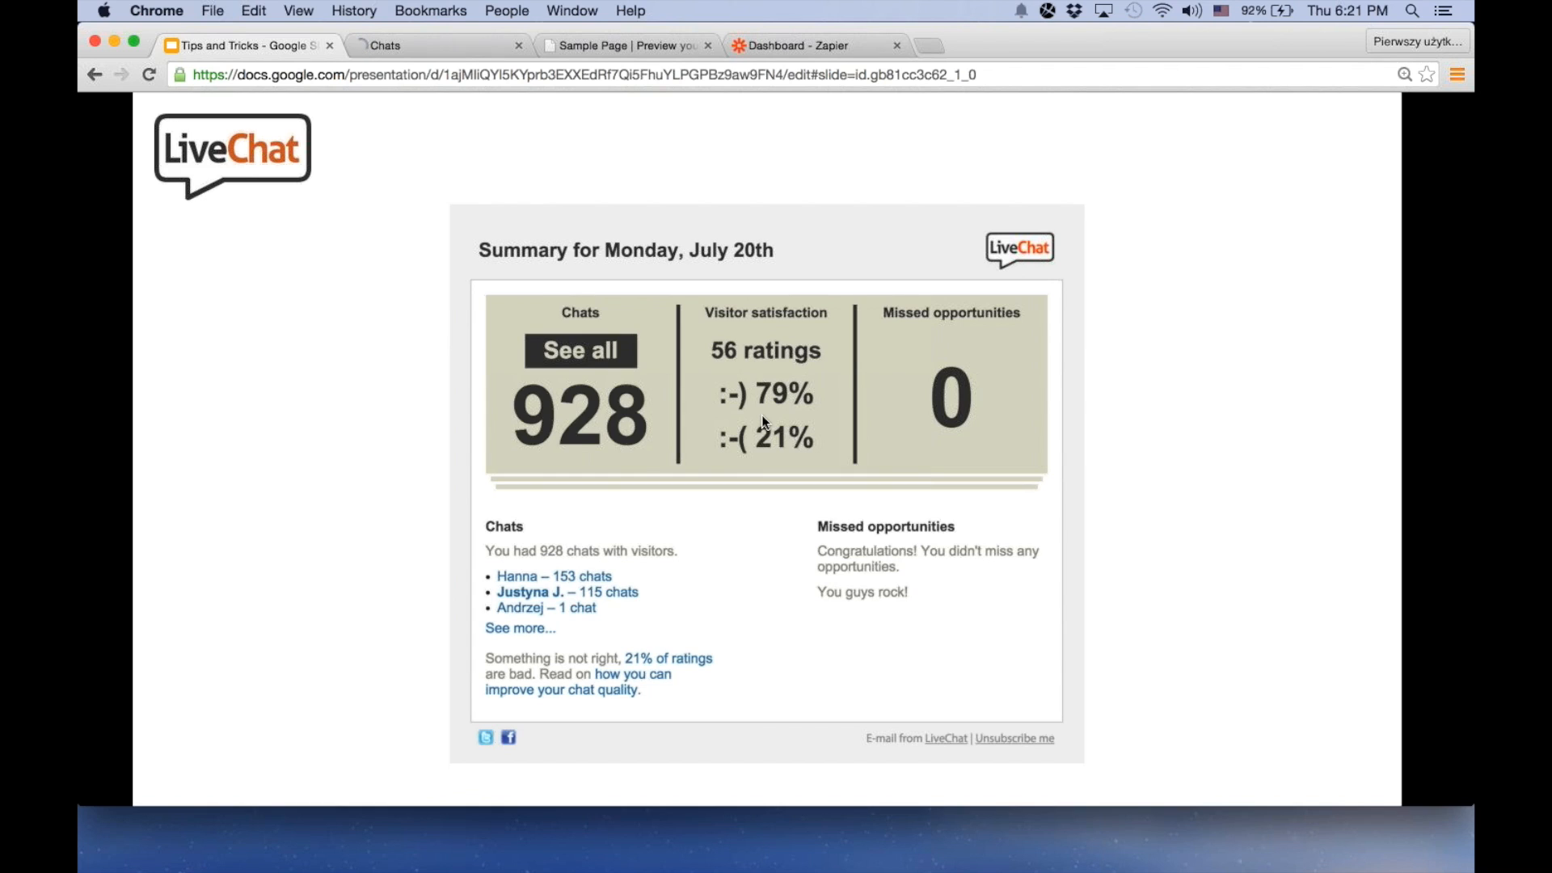
key(Right)
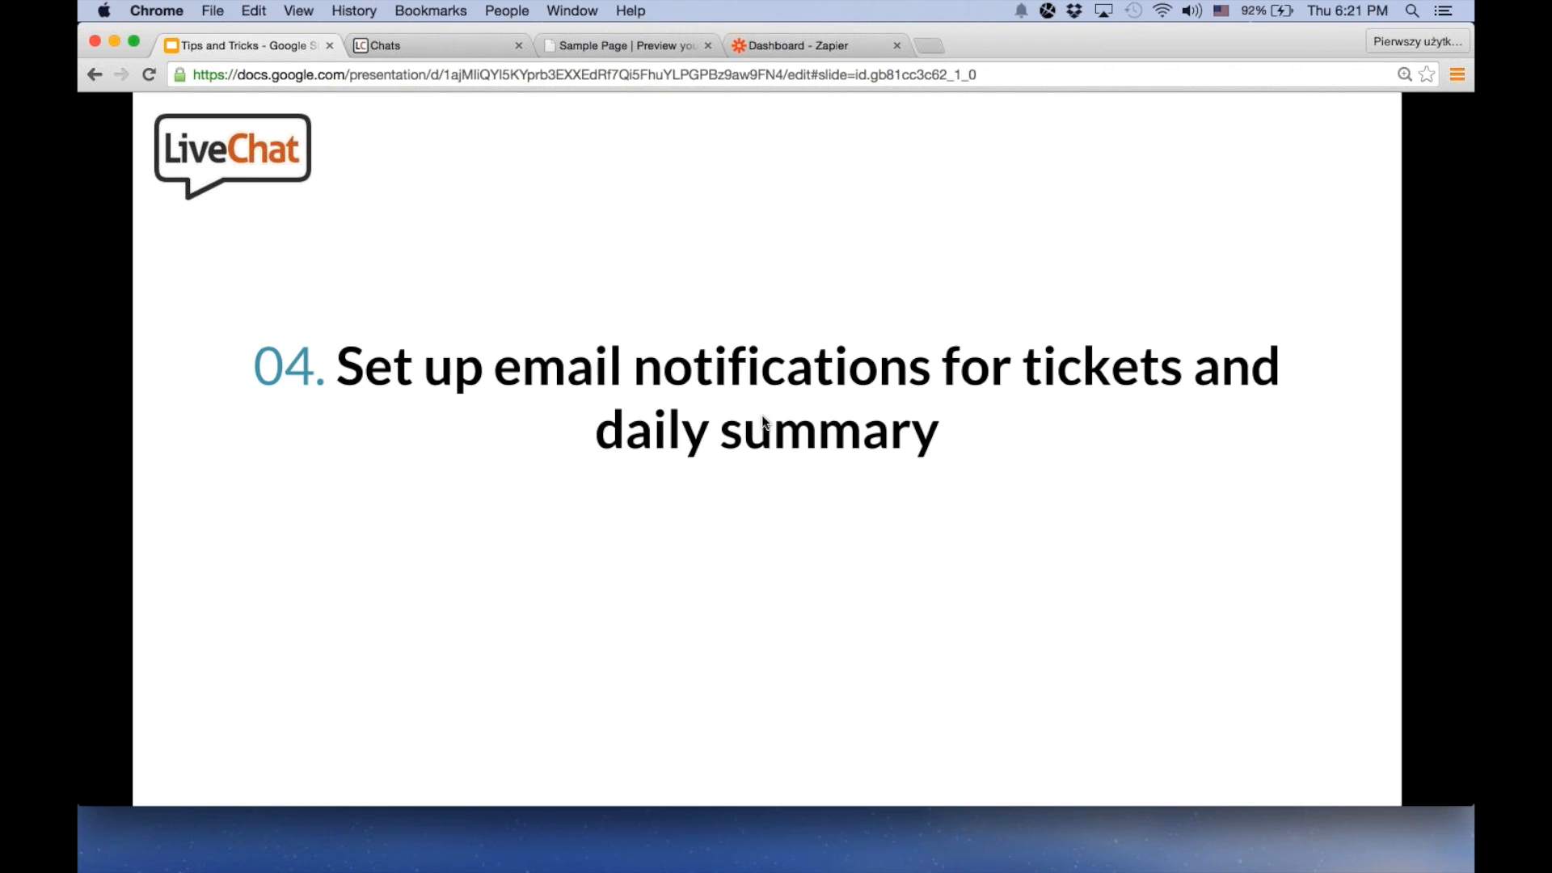